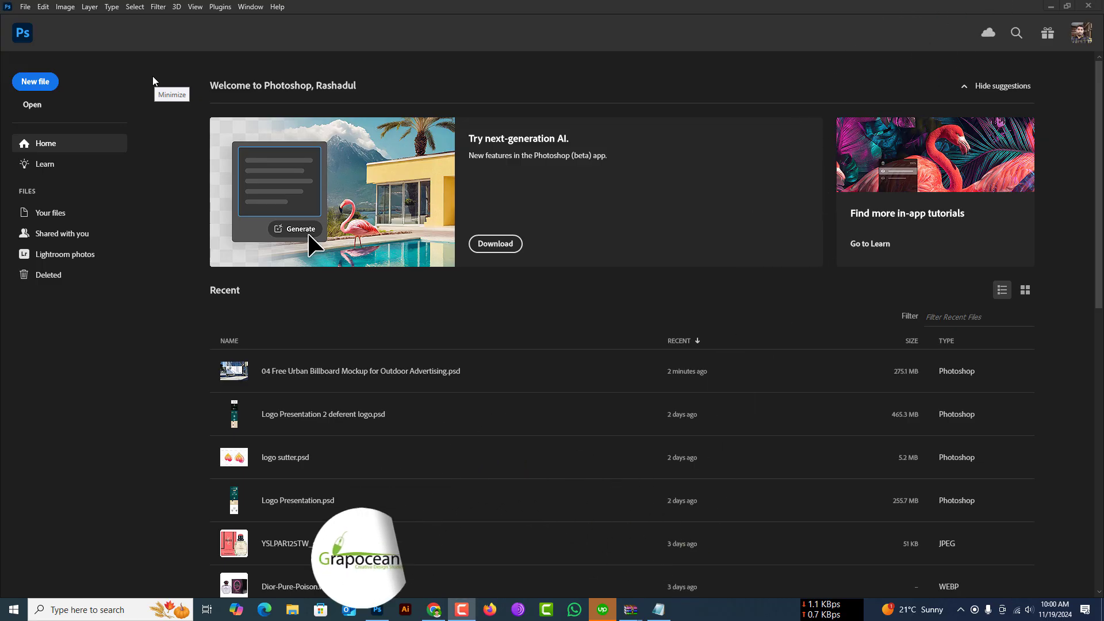
Create a new 3259 × 1609 px document, copying the width and height from the notes.
click(55, 84)
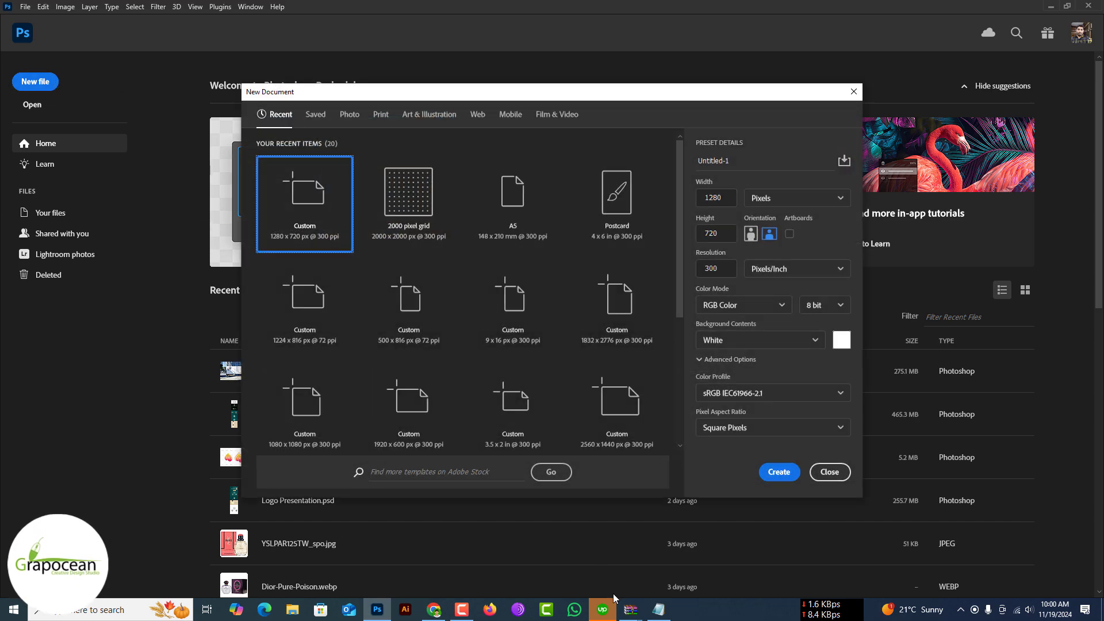
click(660, 610)
drag(668, 303, 616, 305)
key(ctrl+c)
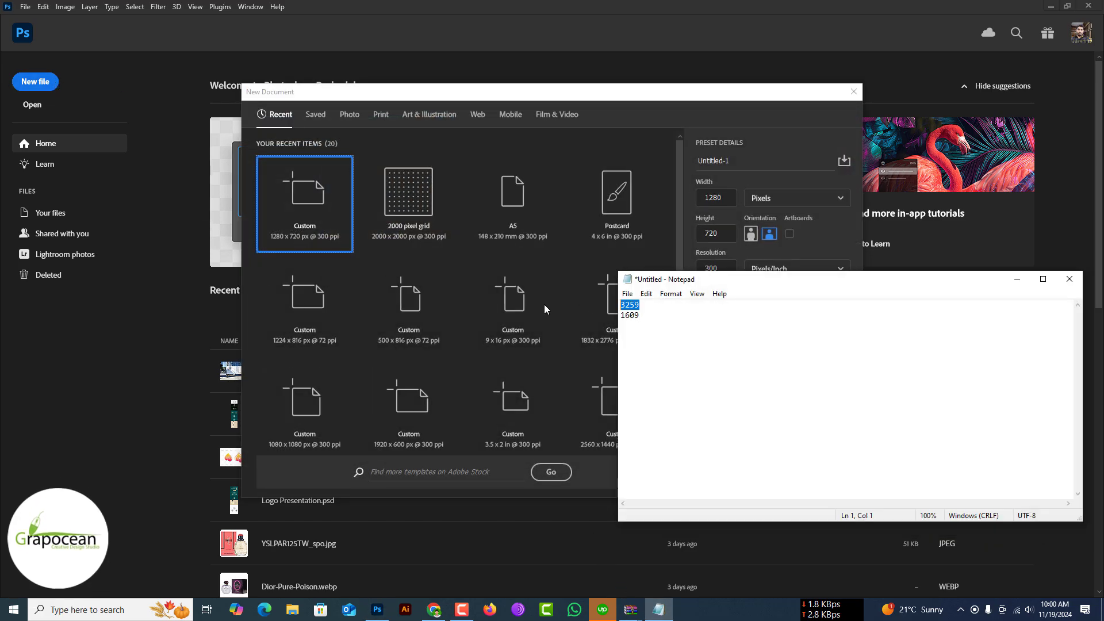
click(1016, 281)
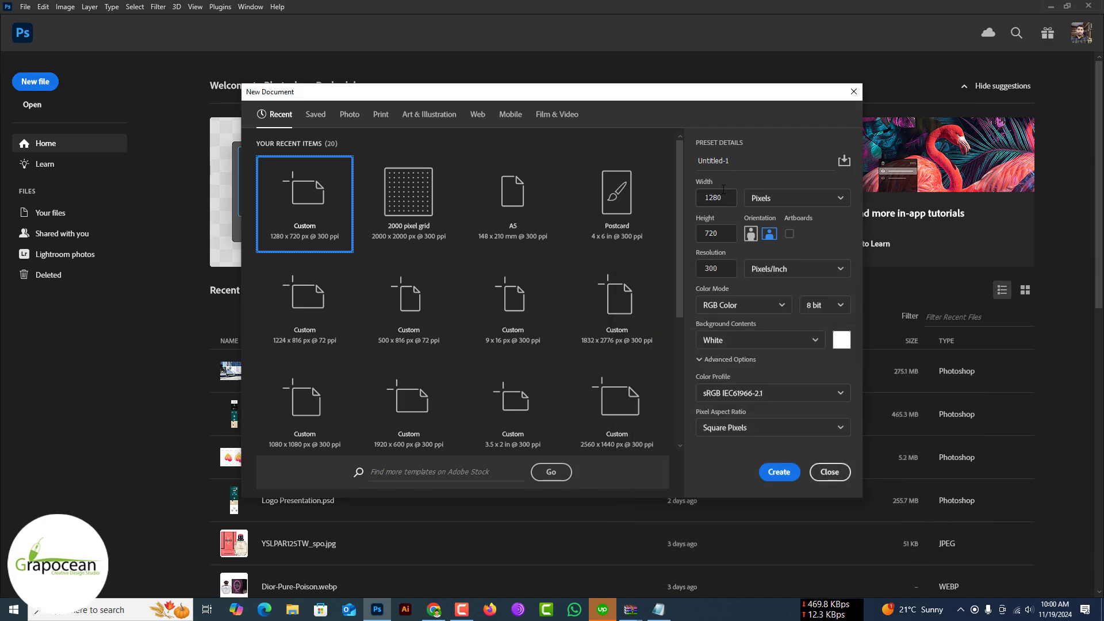
double_click(716, 197)
key(ctrl+v)
click(659, 611)
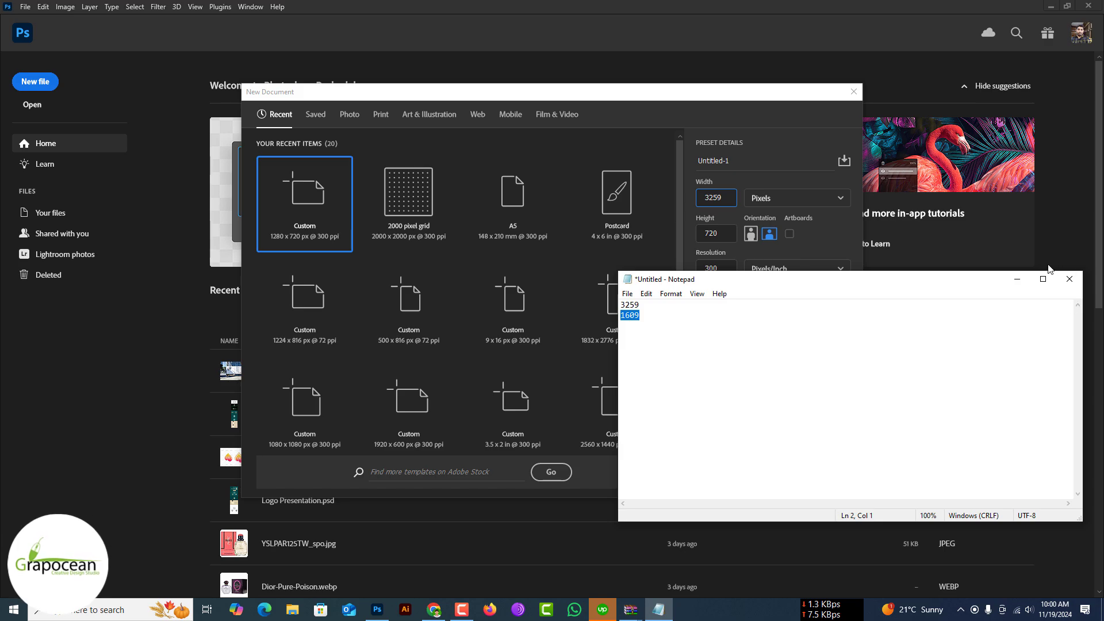
click(1021, 286)
text(1609)
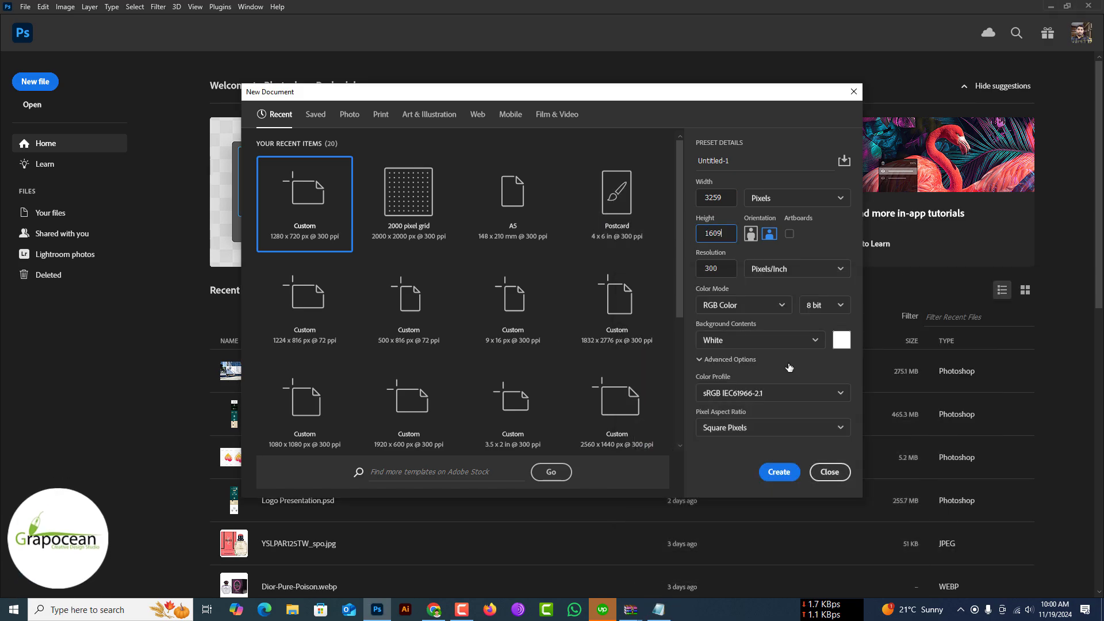
click(779, 473)
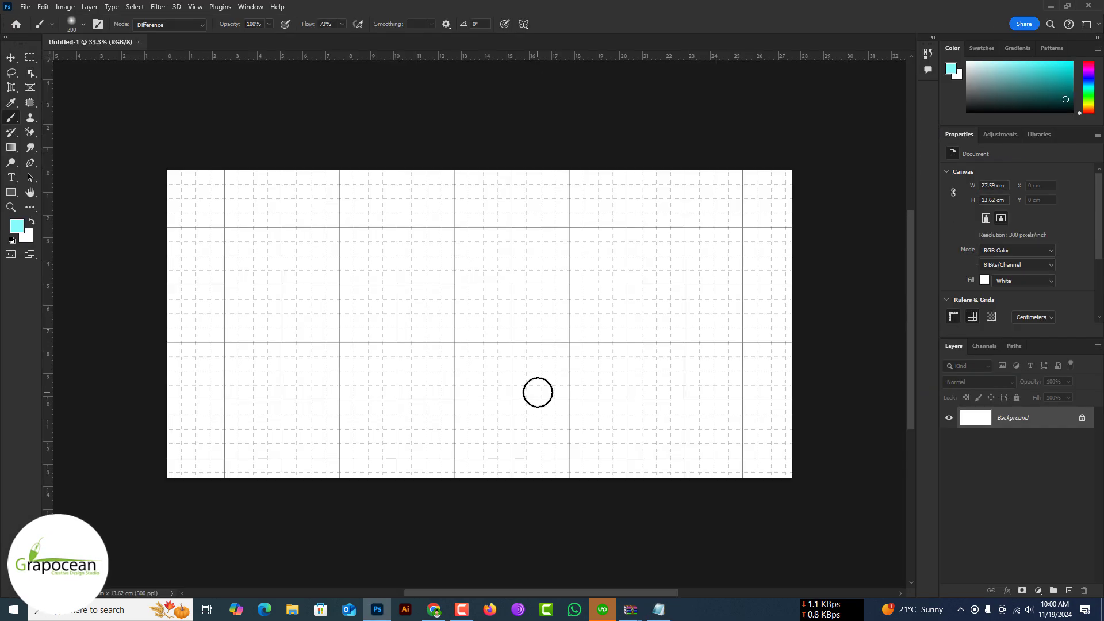
Hide the grid, add a lightened cb9e81 Solid Color fill layer, and duplicate it.
key(ctrl+apostrophe)
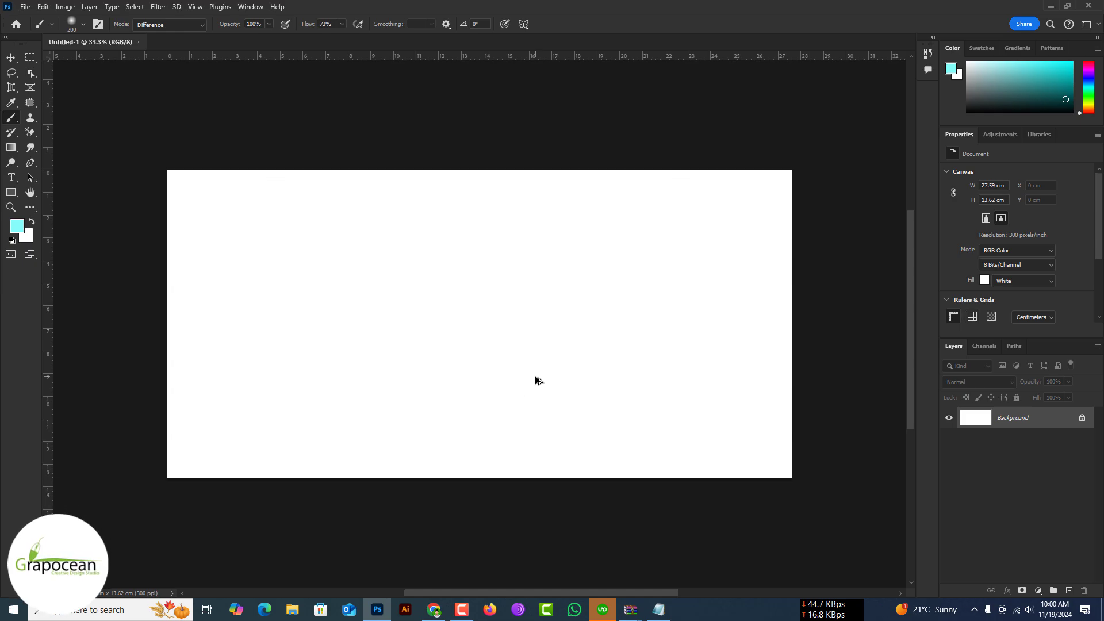
scroll(535, 379, down, 2)
click(1039, 590)
click(1026, 387)
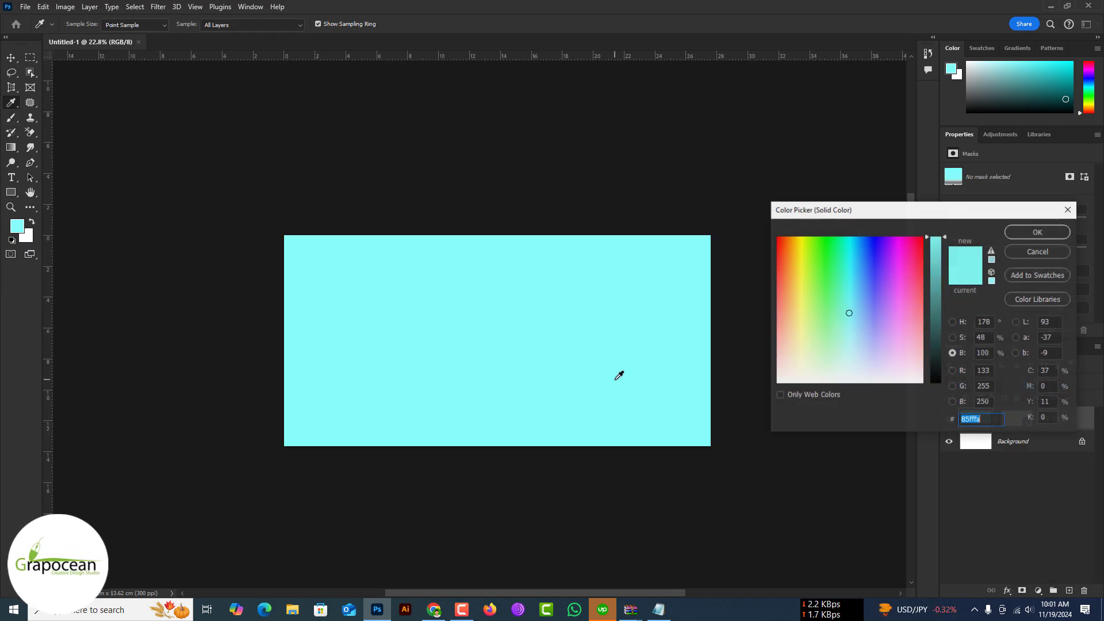
text(cb9e81)
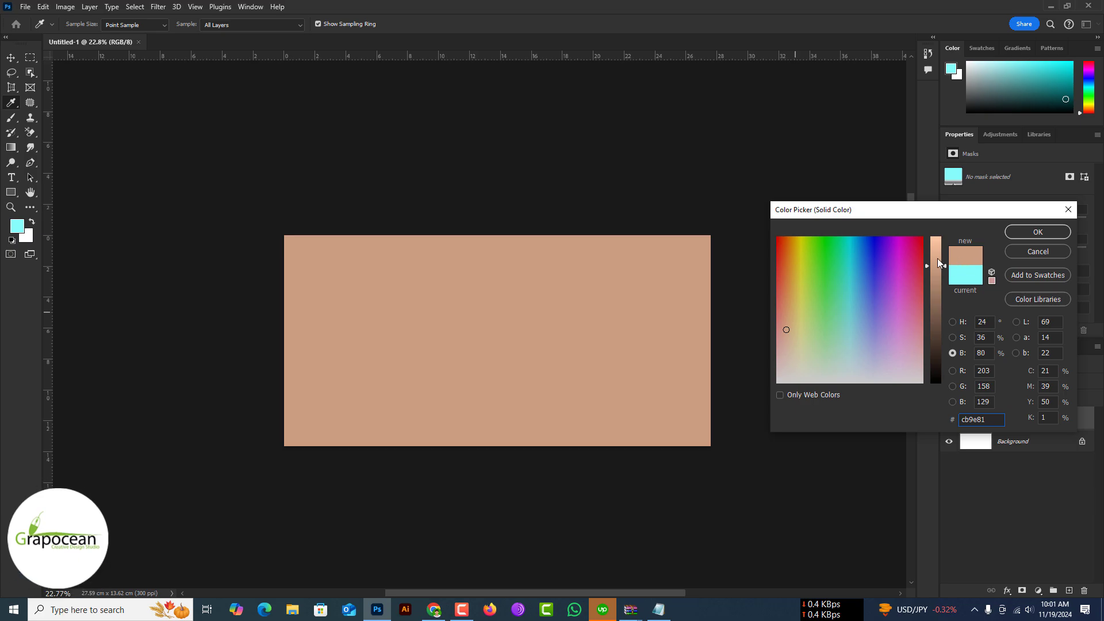
mouse_move(937, 258)
mouse_down()
mouse_move(936, 240)
mouse_move(934, 257)
mouse_up()
key(Return)
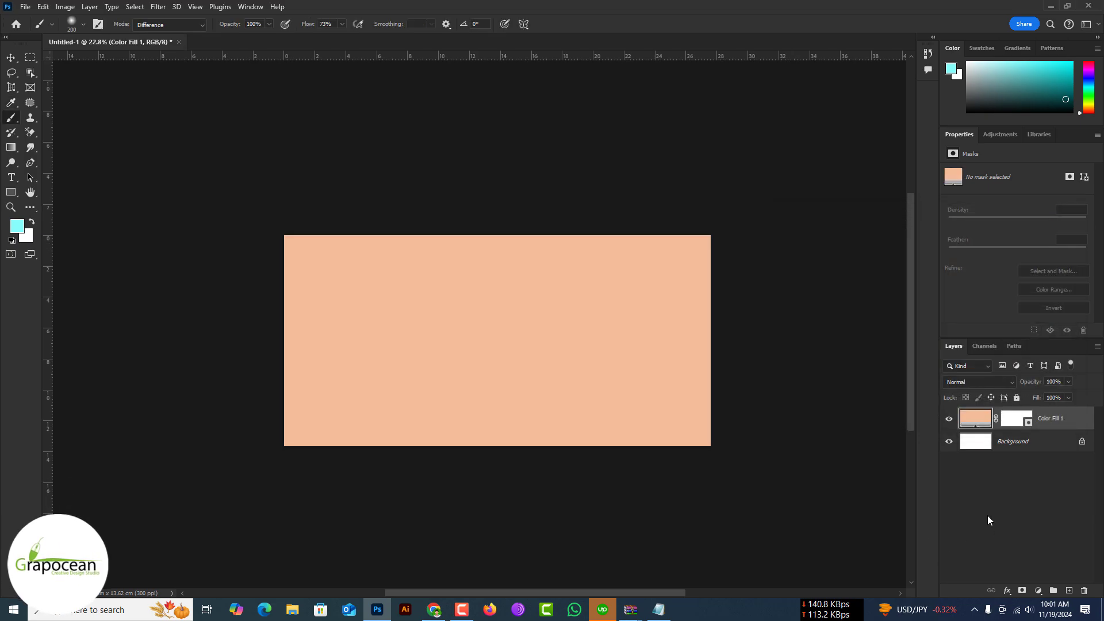
key(ctrl+j)
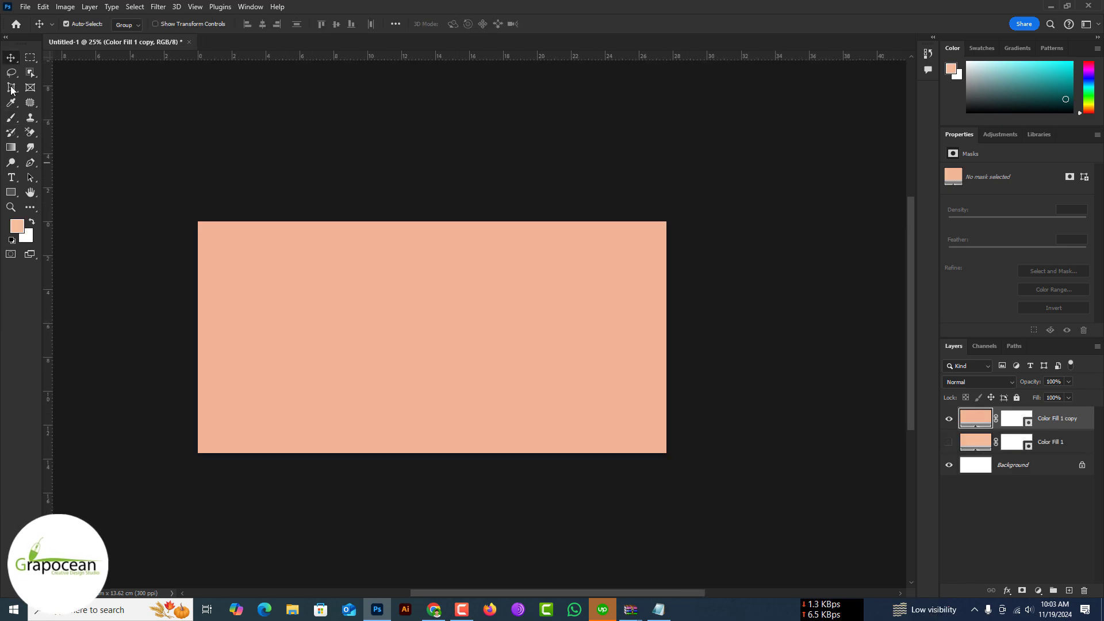
Open all four Kérastase product PNGs from the Downloads folder at once.
click(25, 7)
click(23, 29)
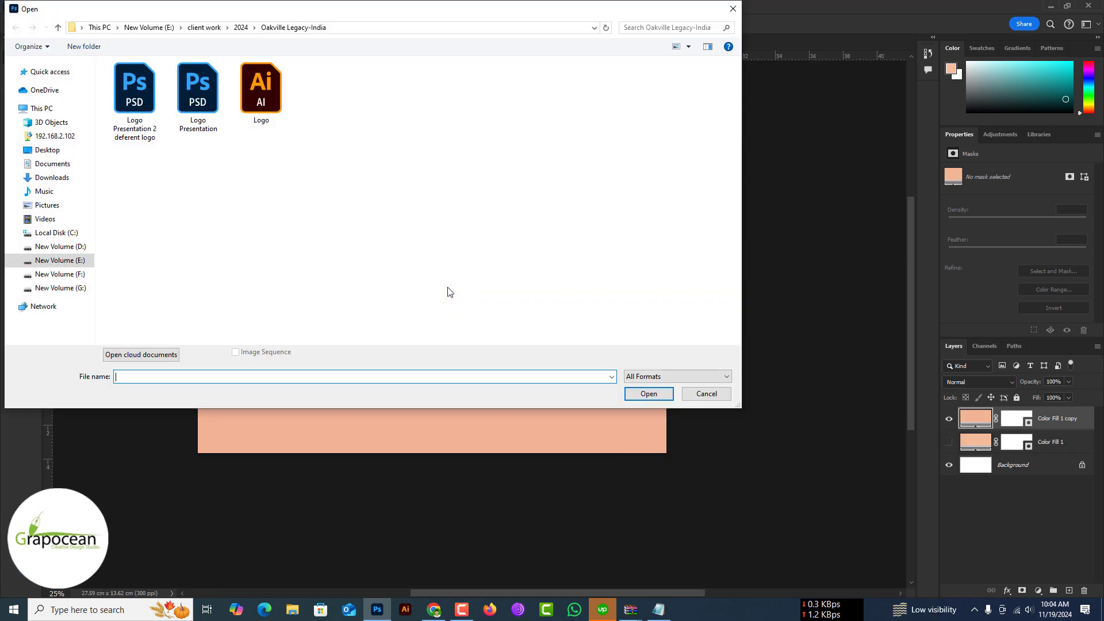
click(64, 182)
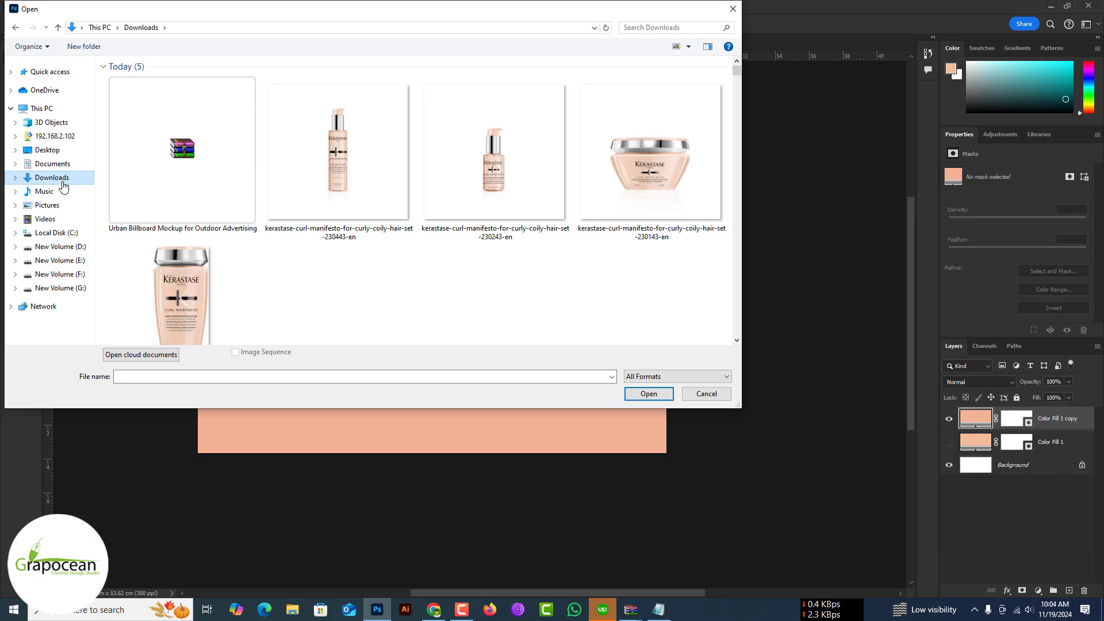
click(323, 174)
key(ctrl+a)
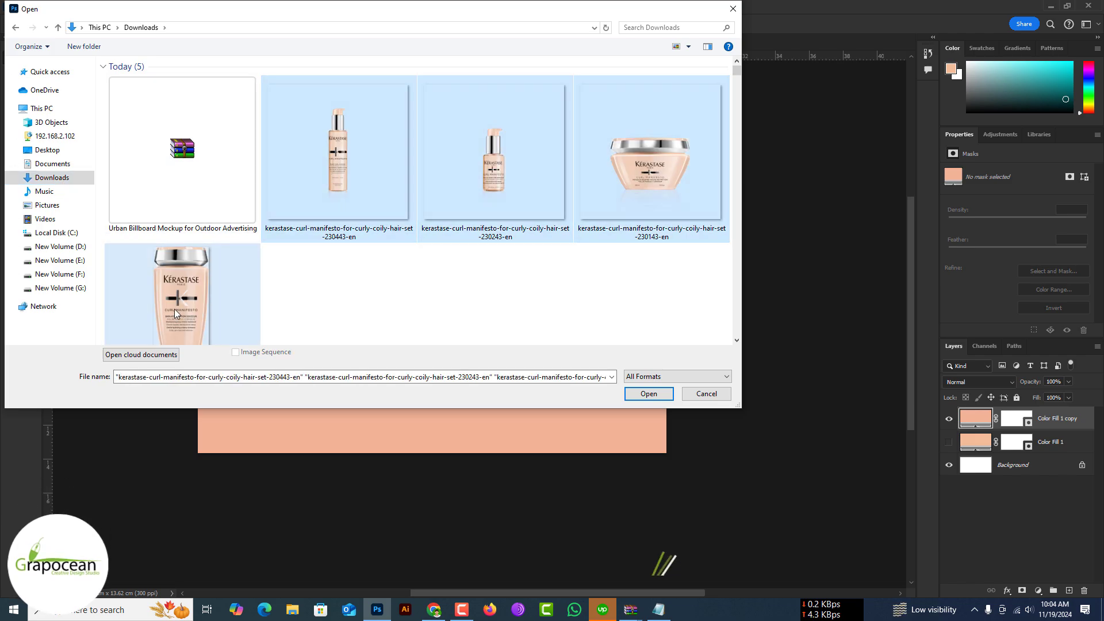
key(Return)
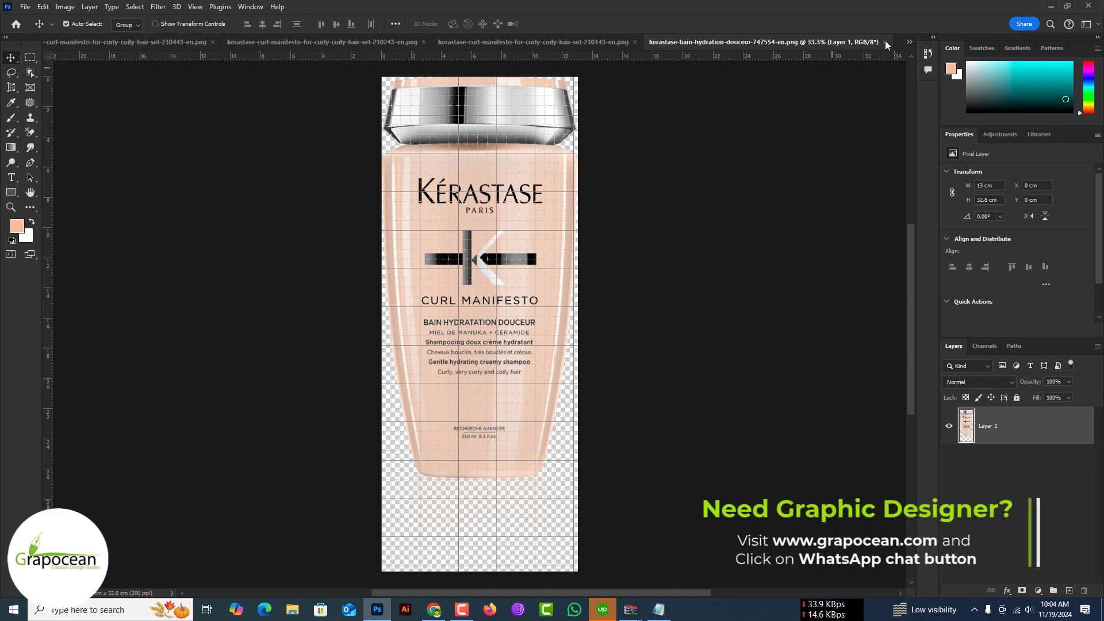
Paste the shampoo bottle into the banner, scaled to about 49% and placed right of centre.
click(909, 42)
key(ctrl+v)
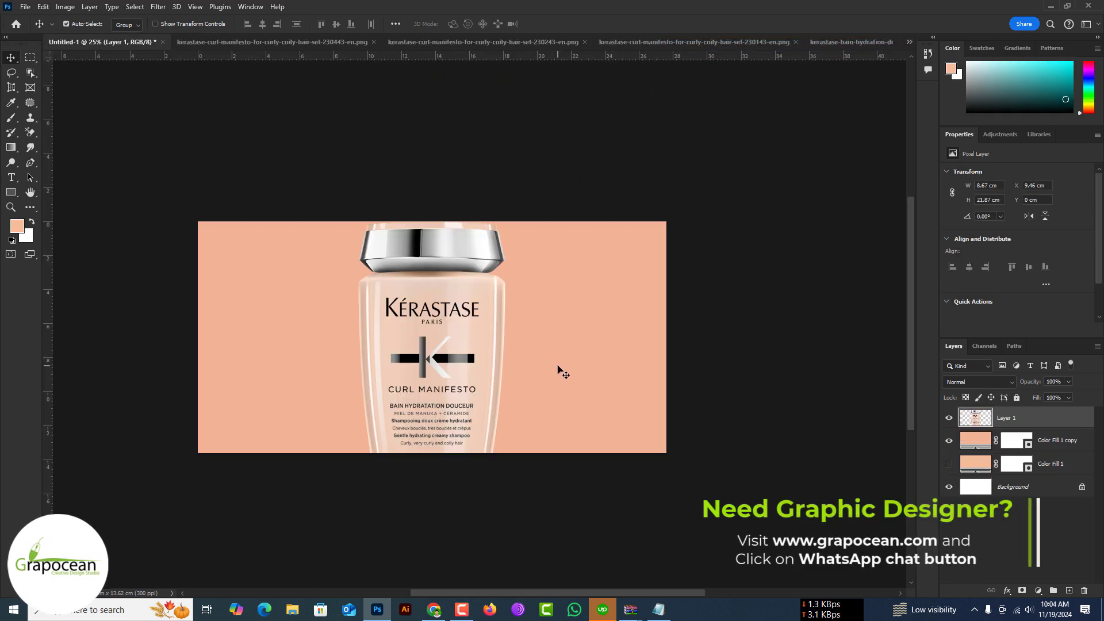
key(ctrl+t)
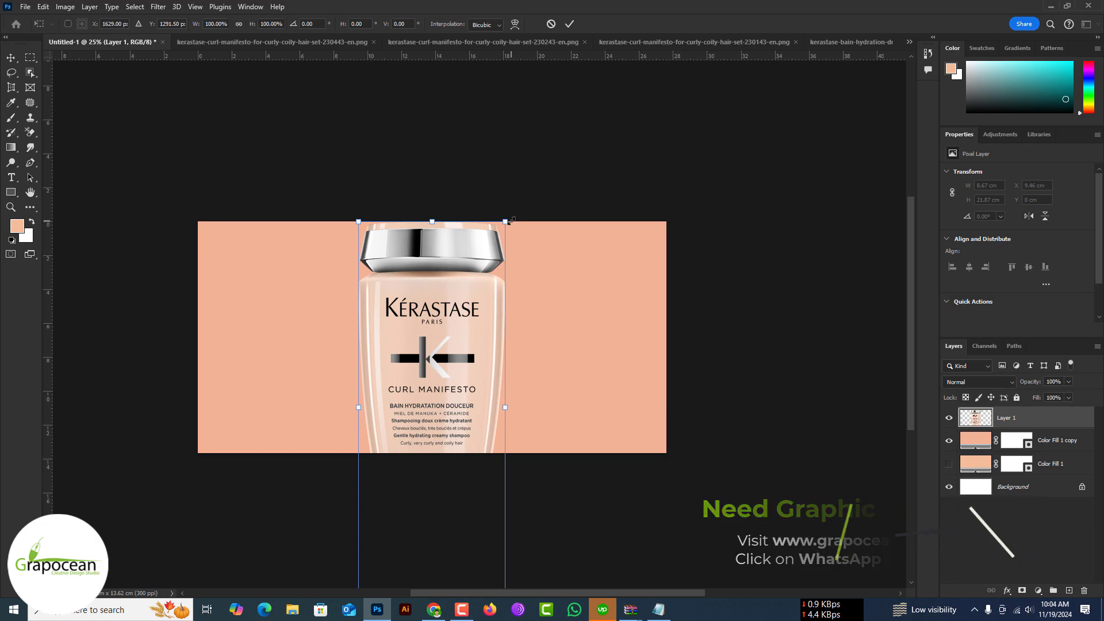
drag(511, 220, 463, 298)
key(ctrl+z)
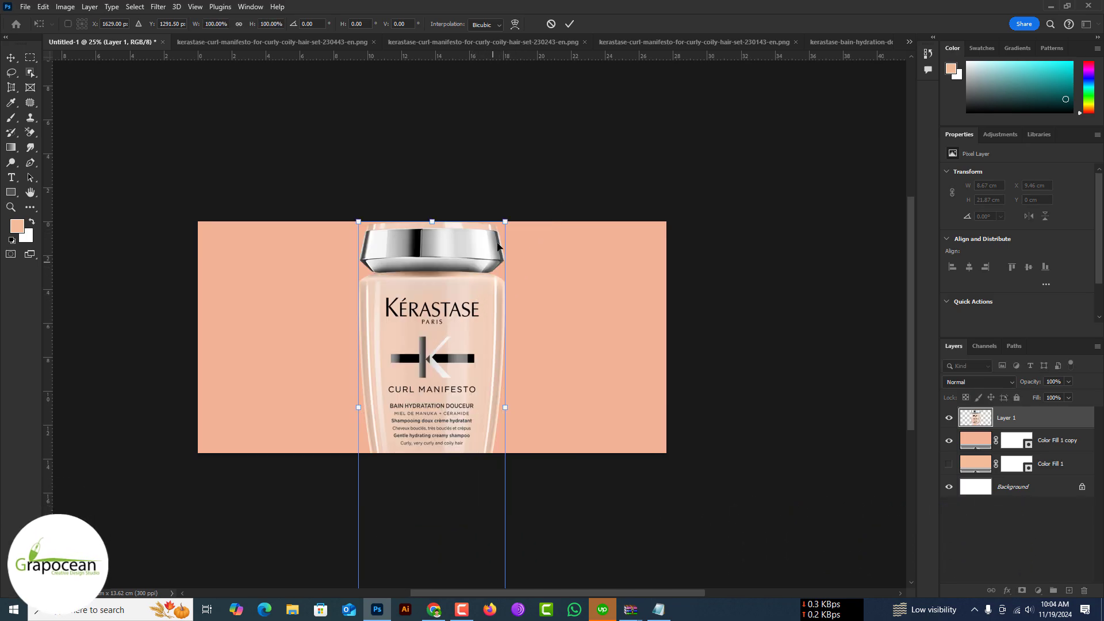
drag(505, 220, 476, 319)
key(ctrl+z)
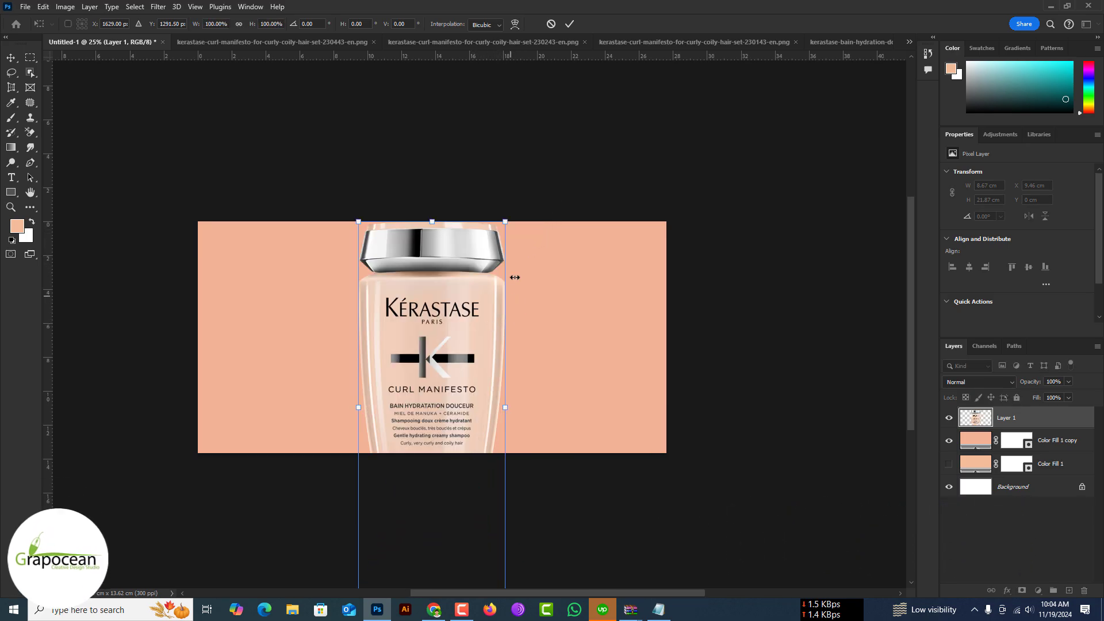
drag(506, 221, 468, 317)
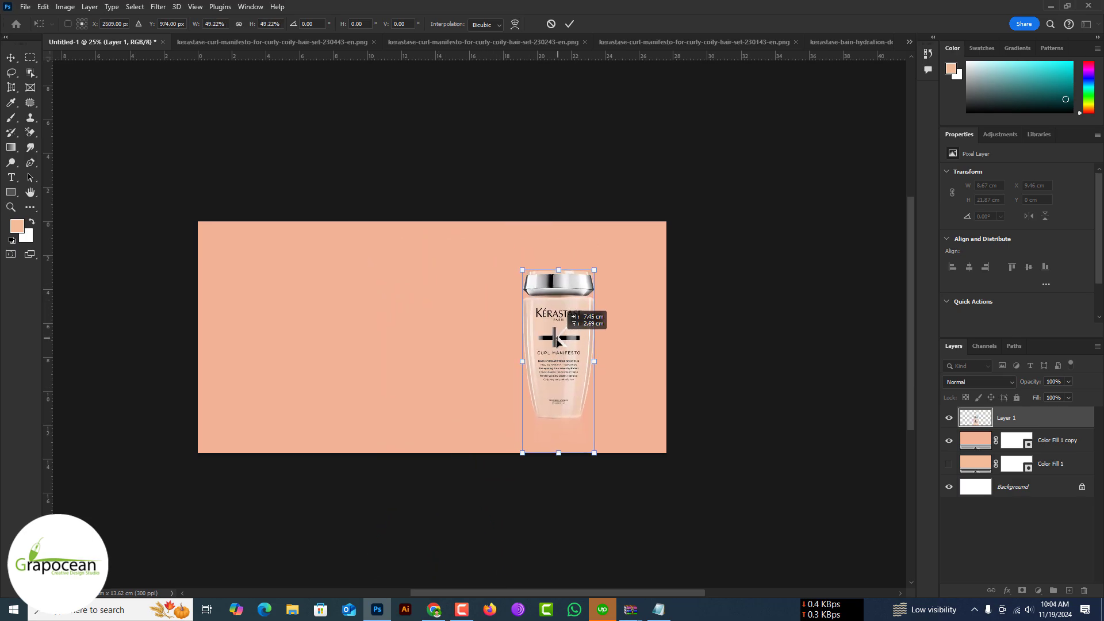
drag(432, 374, 556, 327)
key(Return)
Change the Color Fill 1 copy colour to pale peach f0d0bc, sampled from the bottle.
scroll(627, 379, up, 2)
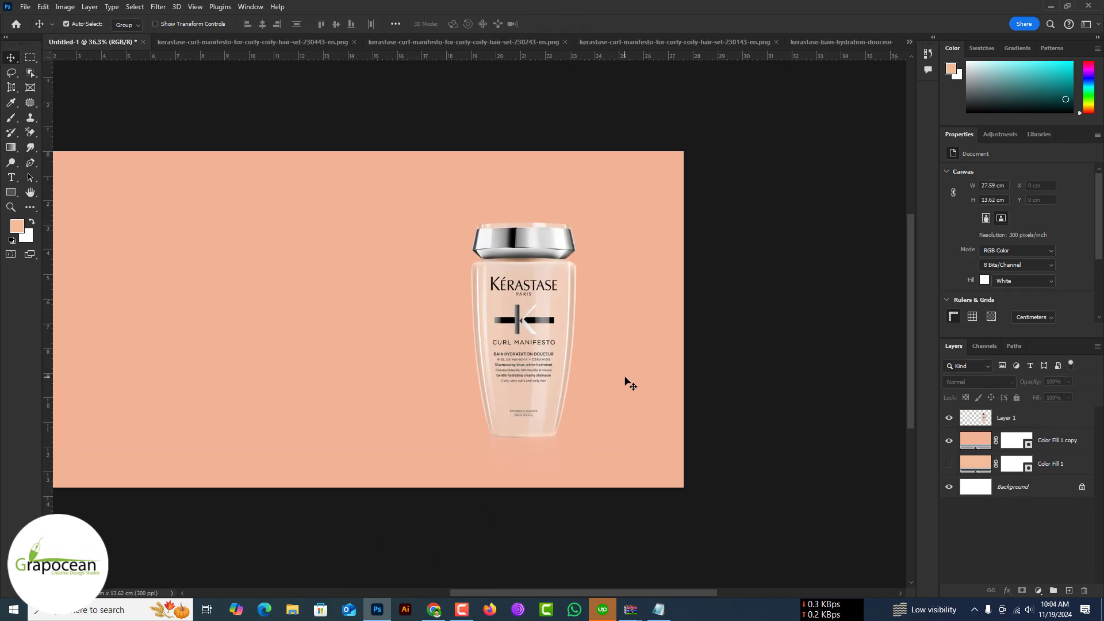
click(989, 442)
double_click(989, 442)
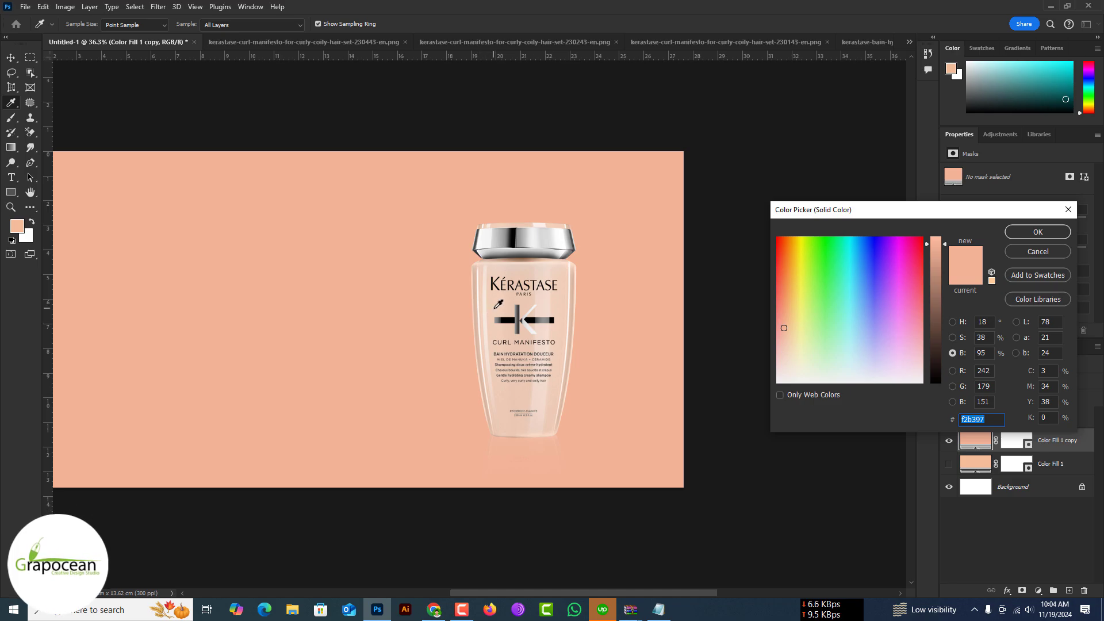
click(495, 308)
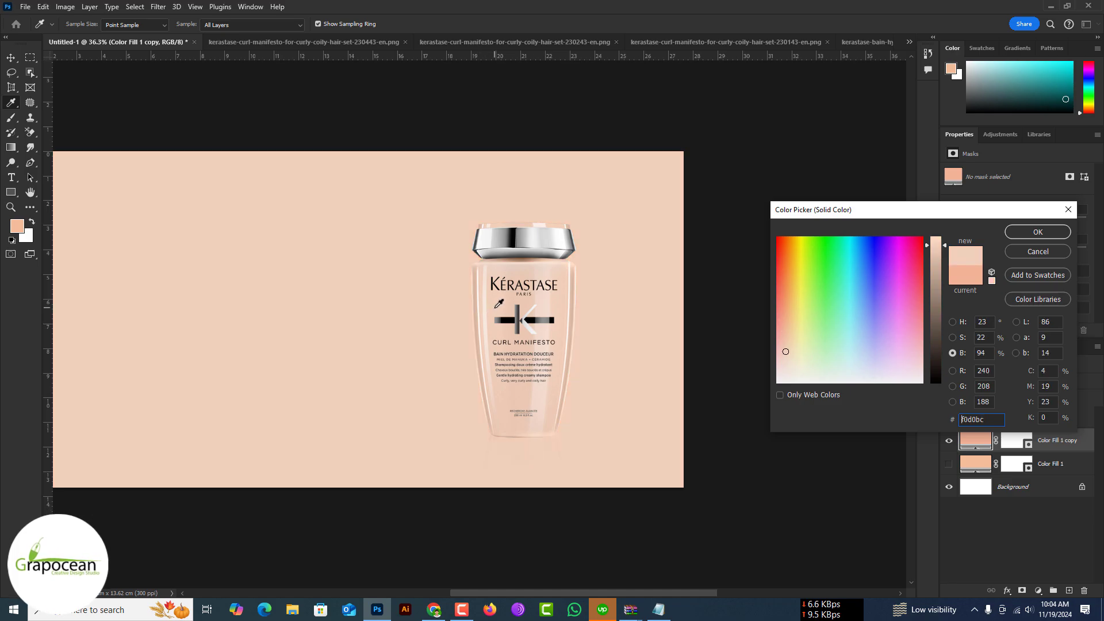
click(1038, 232)
scroll(730, 409, down, 3)
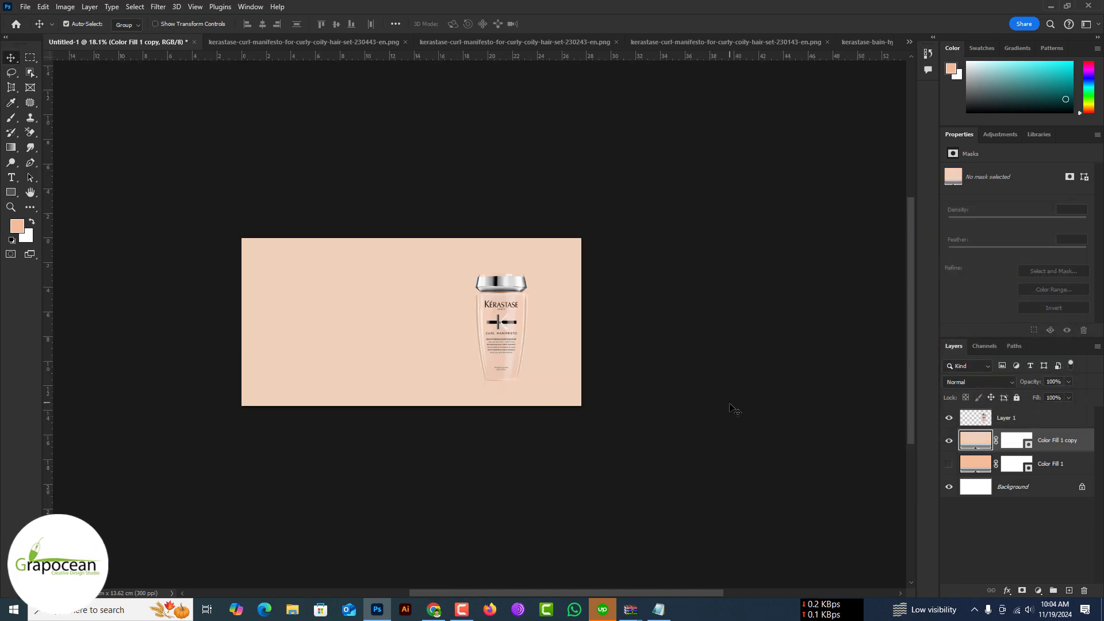
scroll(468, 382, up, 2)
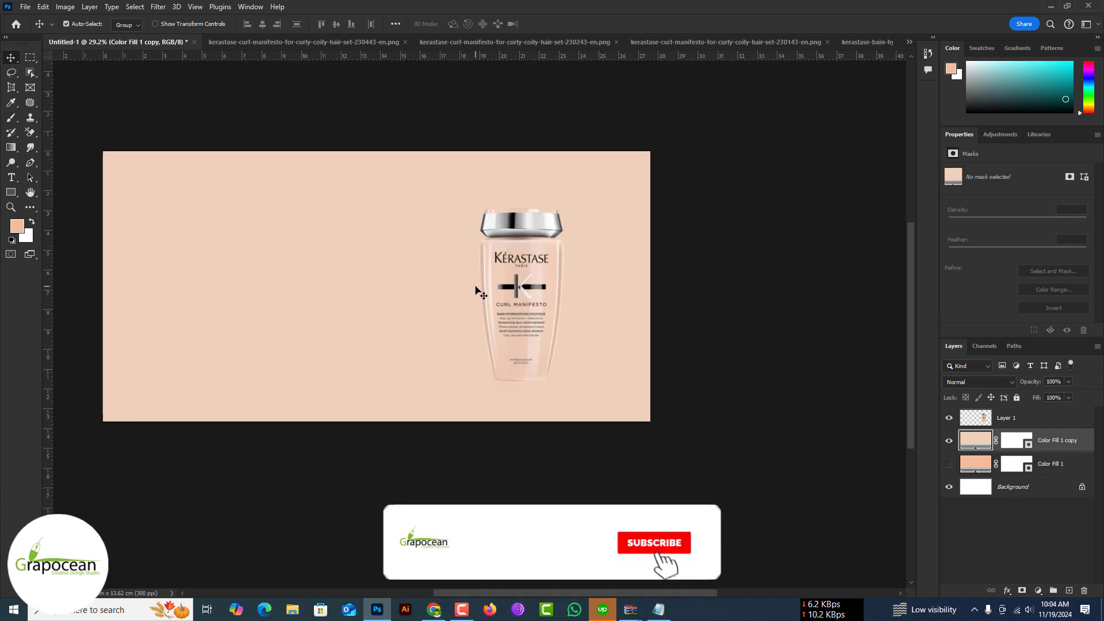
Bring the serum bottle into the banner and stand it right of the shampoo.
click(454, 44)
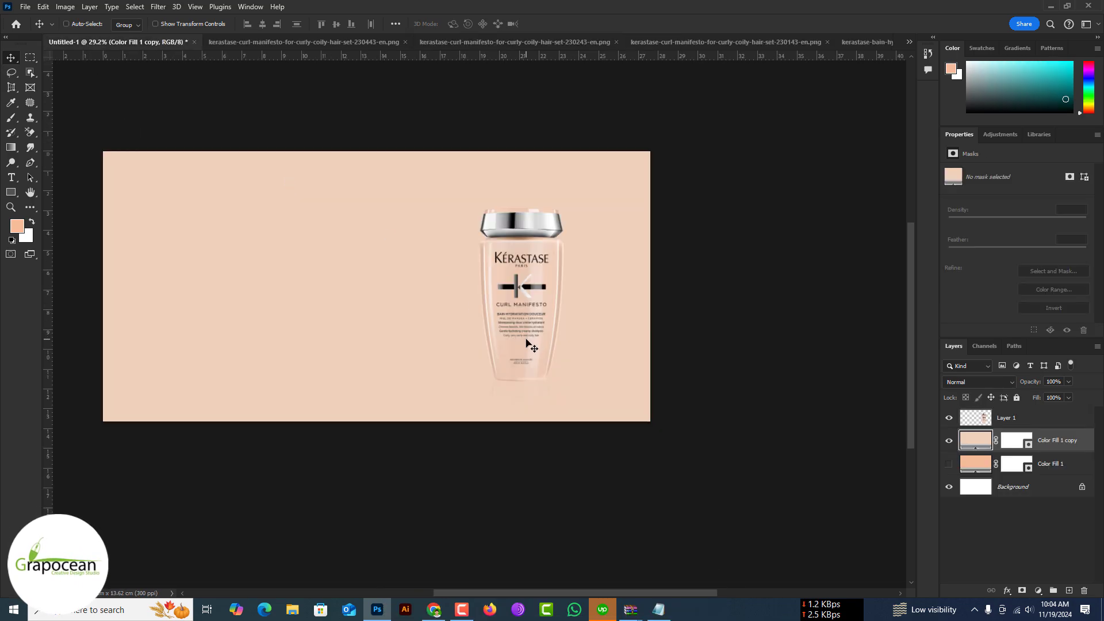
drag(1048, 427, 527, 343)
mouse_move(372, 298)
mouse_down()
mouse_move(475, 332)
mouse_move(460, 336)
mouse_up()
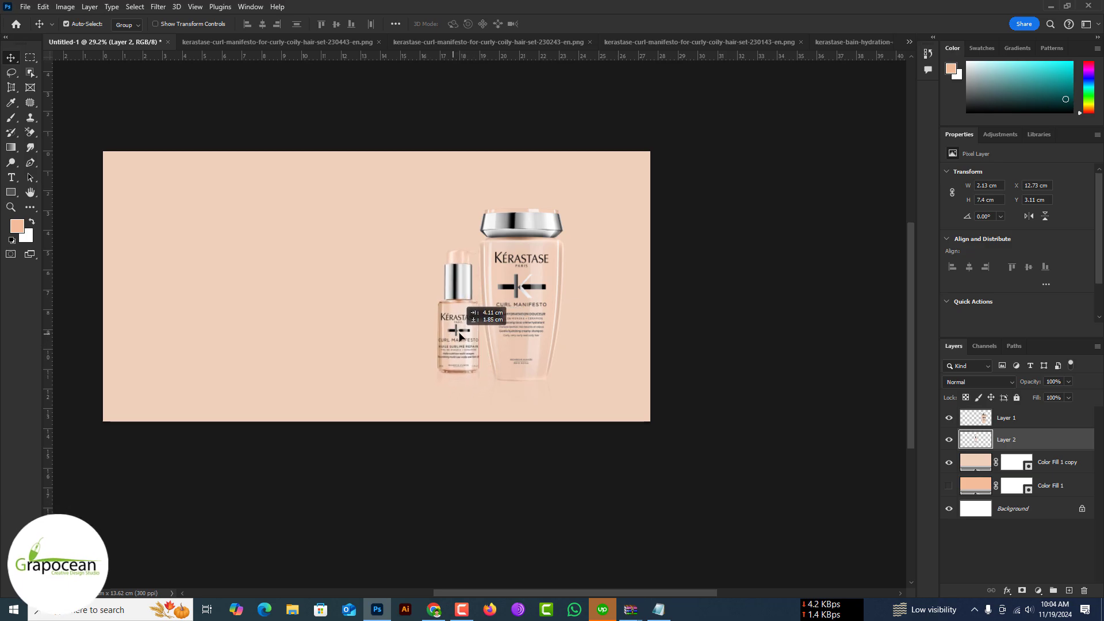
drag(464, 352, 573, 341)
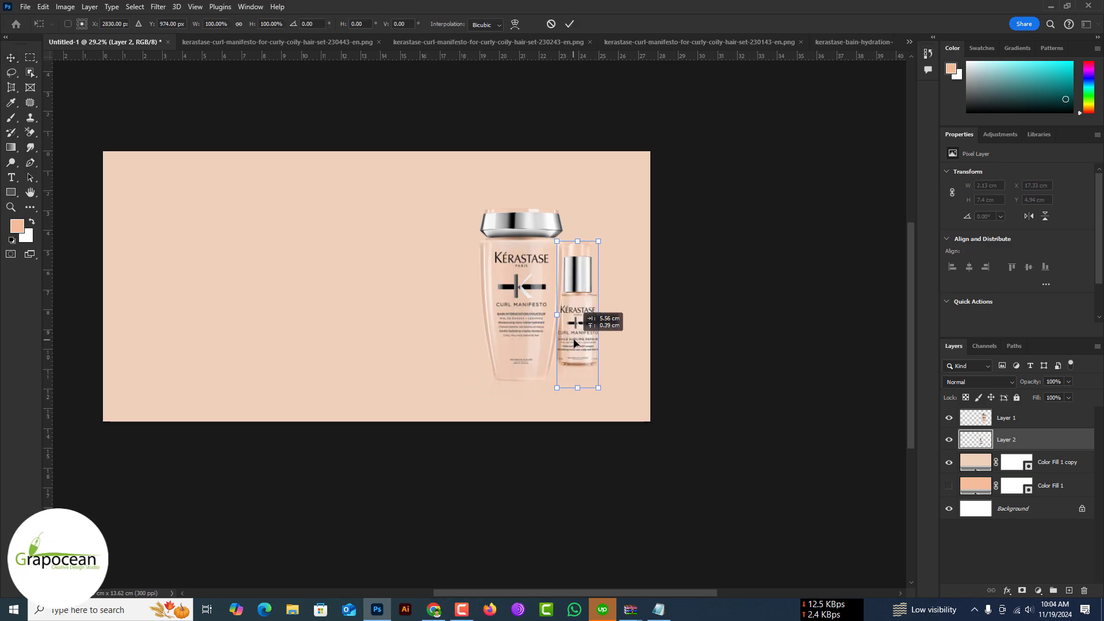
click(576, 24)
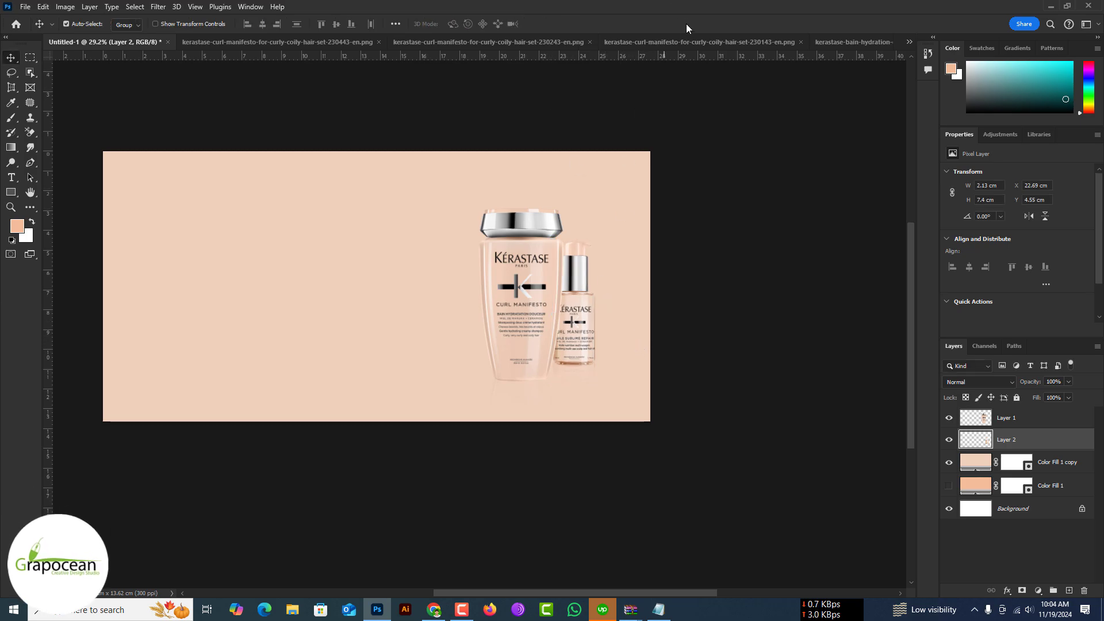
click(684, 41)
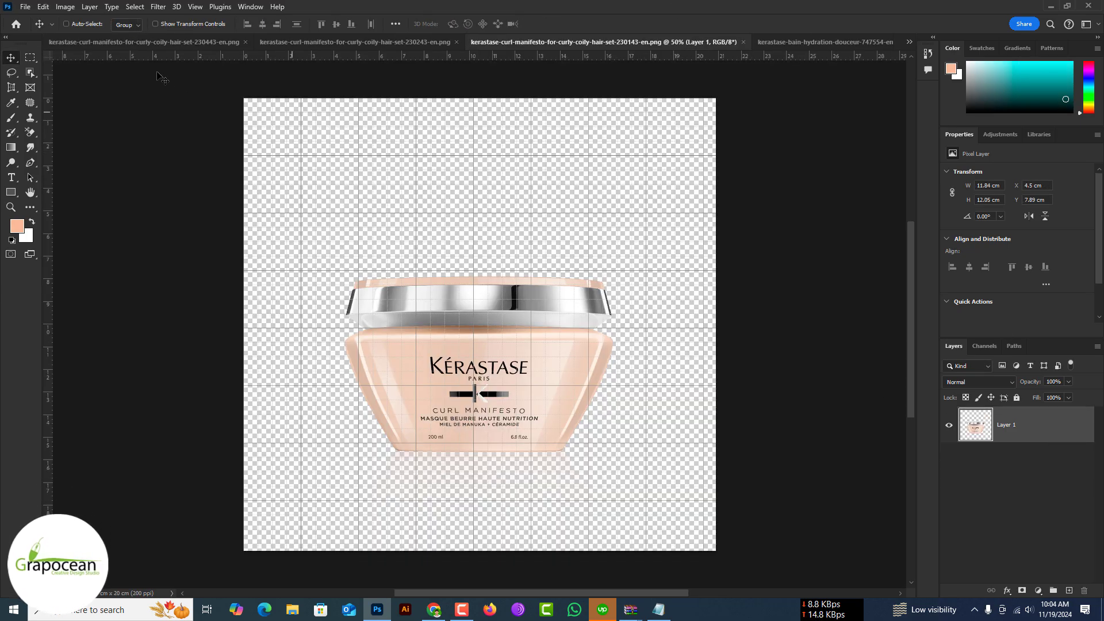
Stack the mask jar layer above the other products and move it in front of the shampoo.
click(127, 42)
click(910, 42)
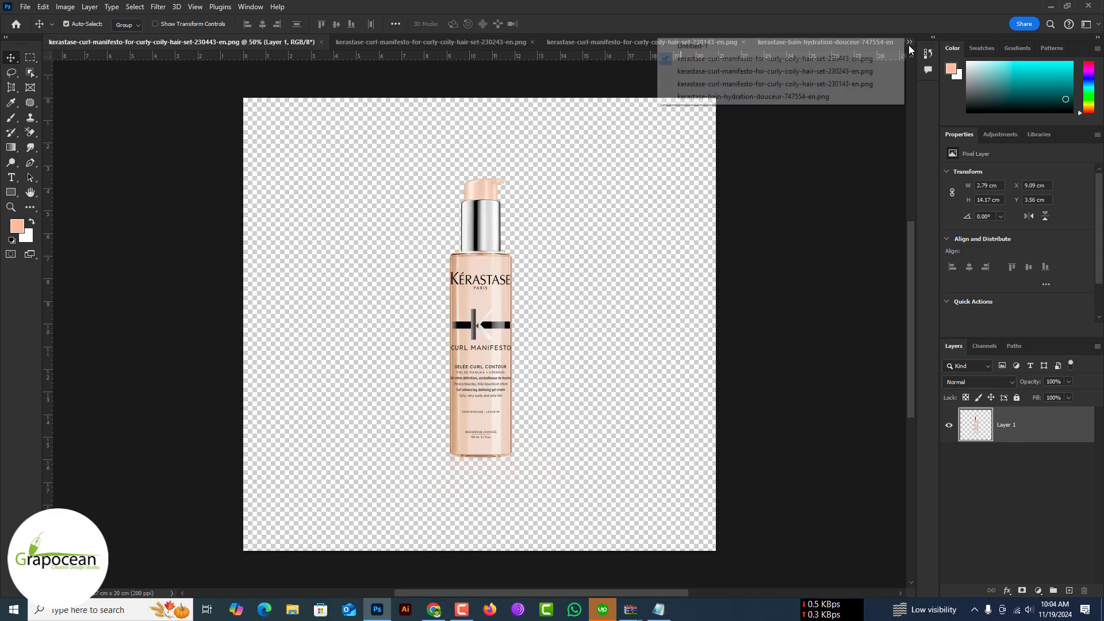
click(691, 46)
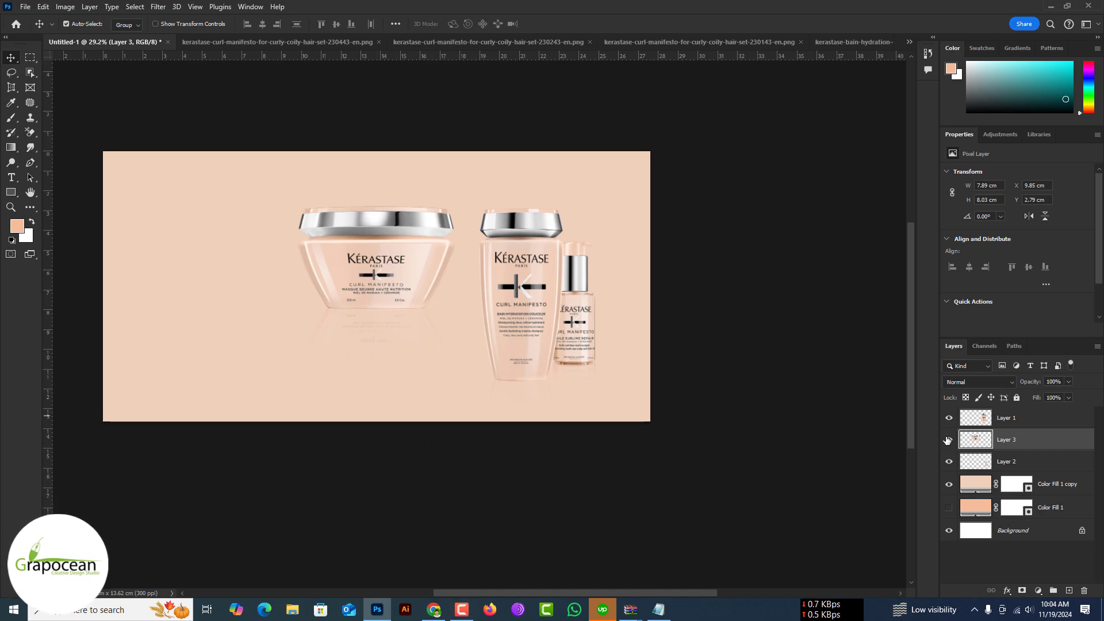
key(ctrl+t)
drag(388, 256, 478, 323)
key(Return)
drag(1027, 442, 1012, 413)
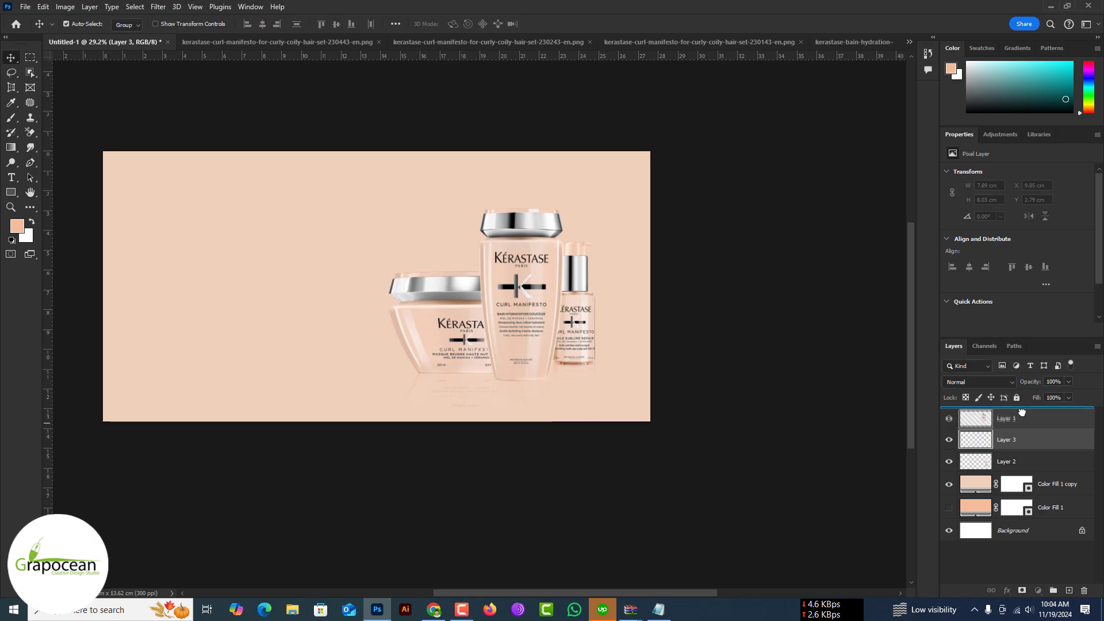
mouse_move(476, 340)
mouse_down()
mouse_move(567, 356)
mouse_move(491, 347)
mouse_up()
Scale the jar to about 76% and shift it further right.
key(ctrl+t)
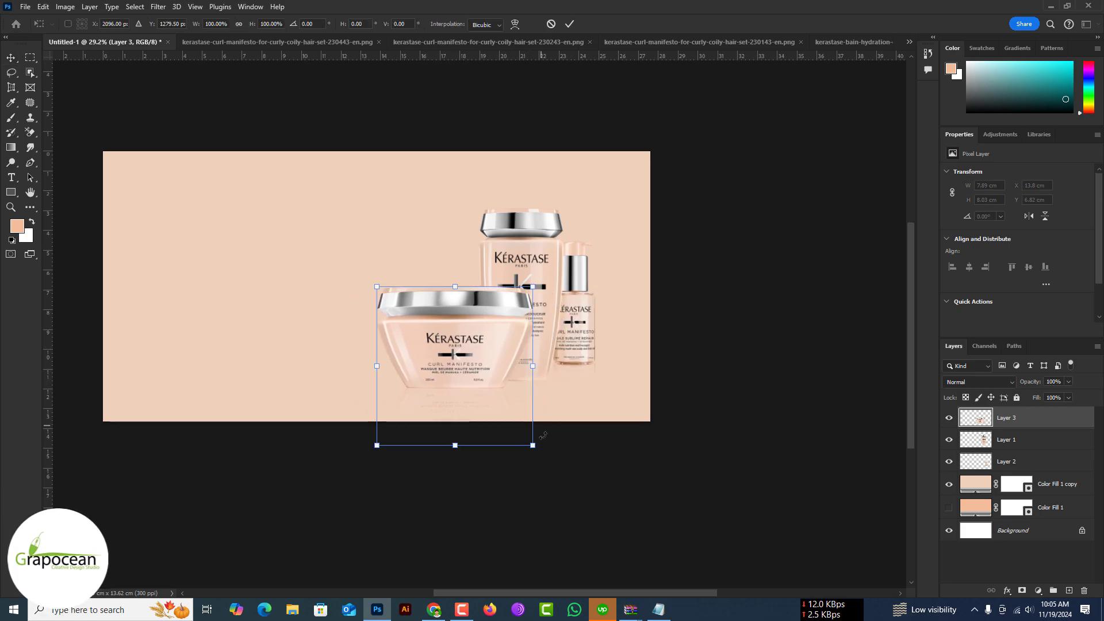
drag(533, 446, 515, 426)
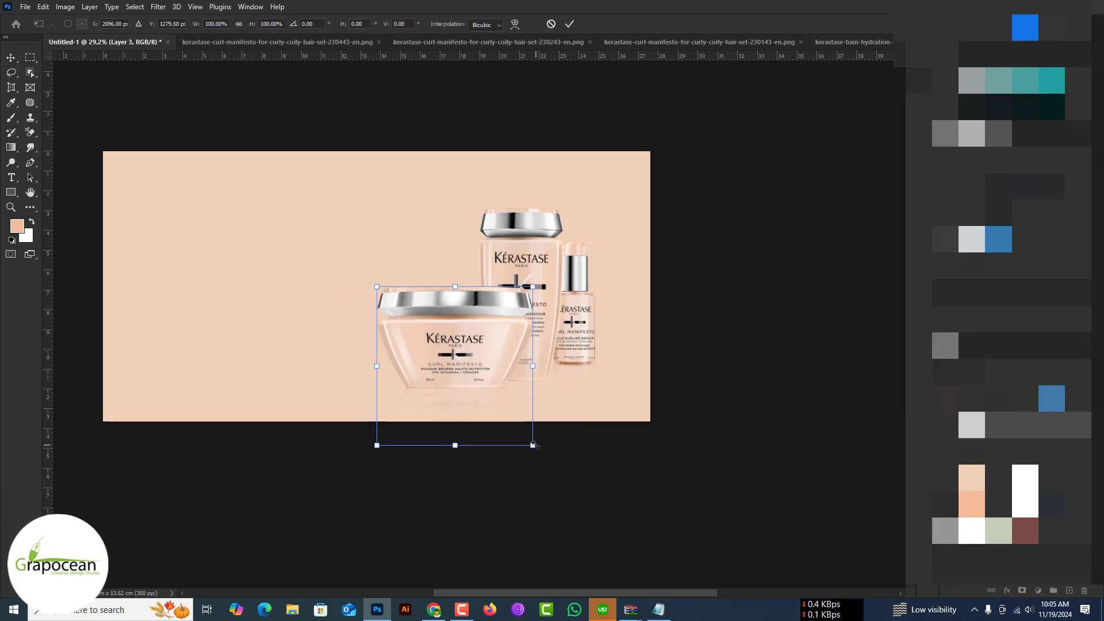
mouse_move(469, 350)
mouse_down()
mouse_move(449, 346)
mouse_move(460, 347)
mouse_up()
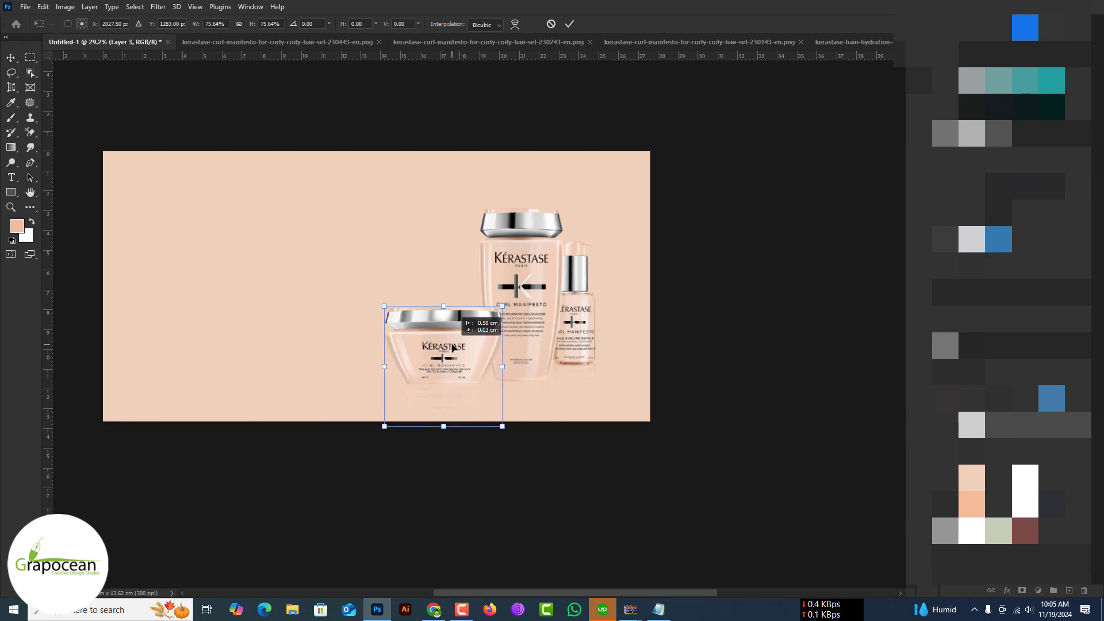
click(569, 24)
drag(456, 357, 530, 360)
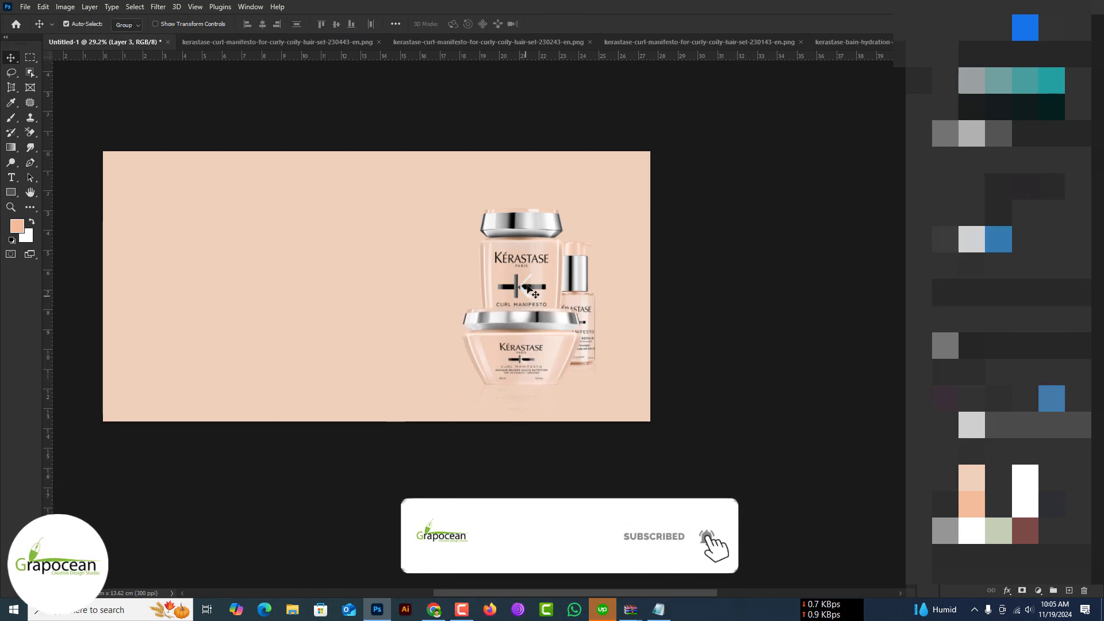
Shift the shampoo left and move the serum up beside it.
drag(529, 287, 482, 288)
click(642, 307)
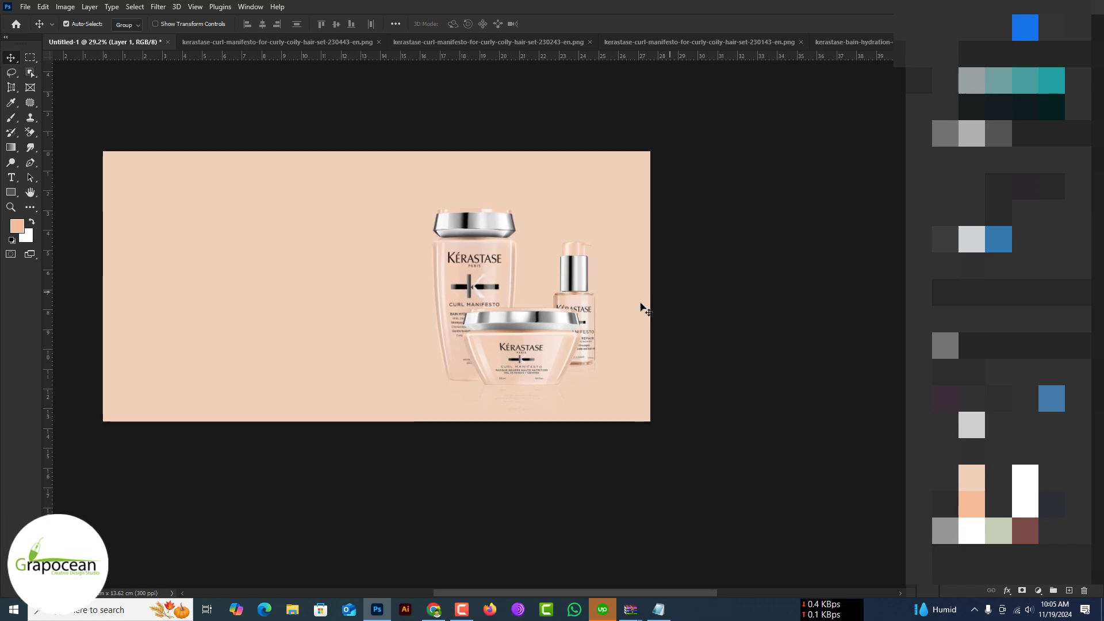
mouse_move(589, 311)
mouse_down()
mouse_move(556, 294)
mouse_move(545, 272)
mouse_up()
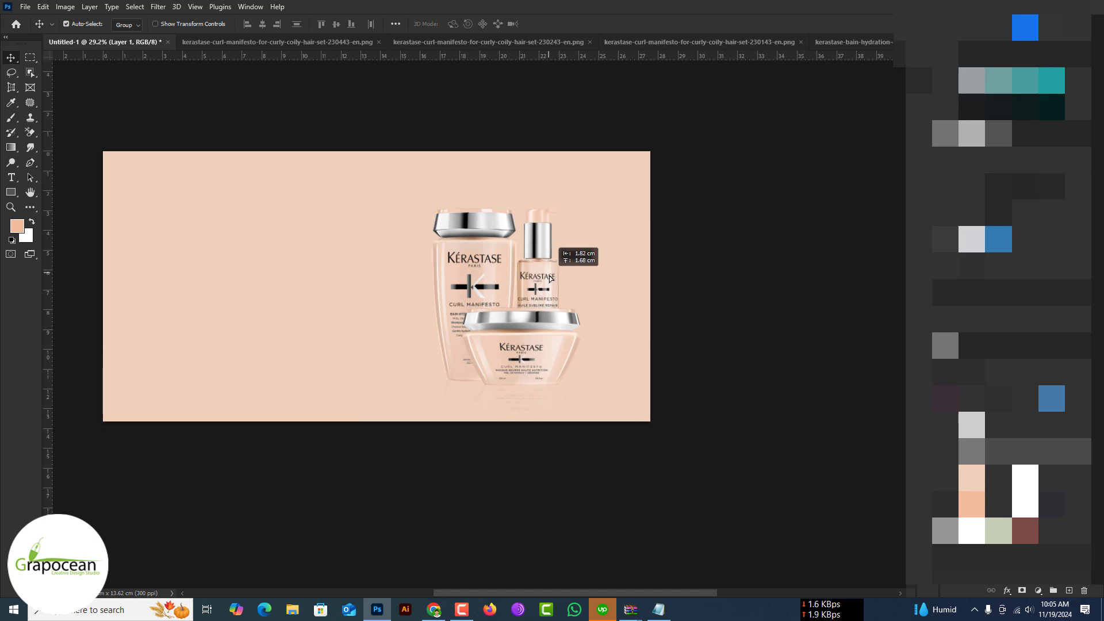
drag(561, 359, 559, 366)
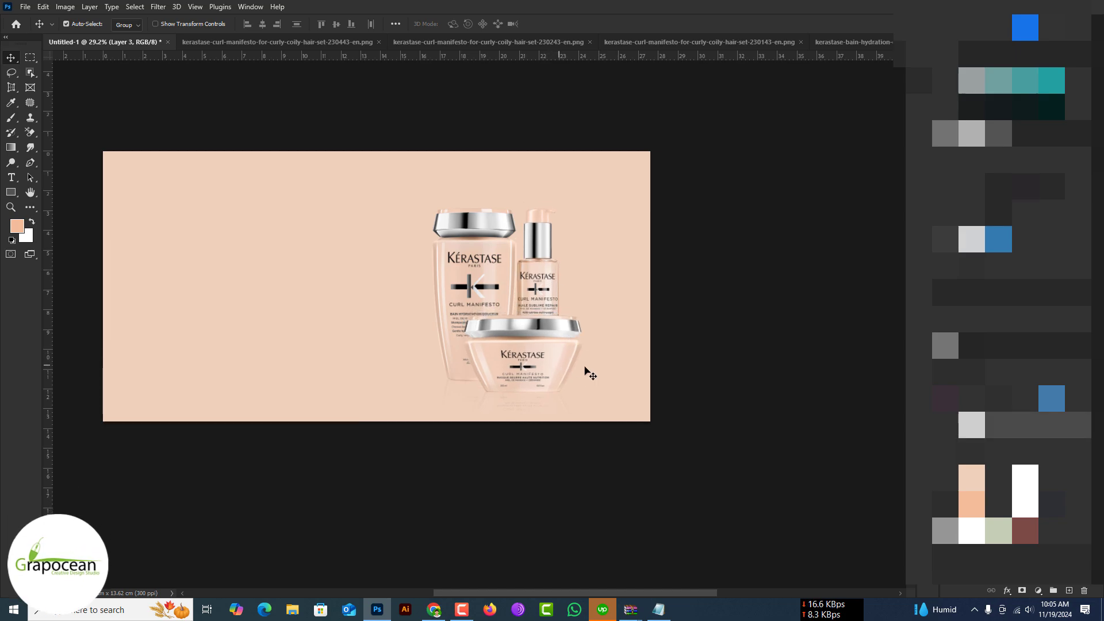
Rescale the jar to about 81%, set it lower right, and nudge the group into place.
key(ctrl+t)
drag(584, 431, 562, 415)
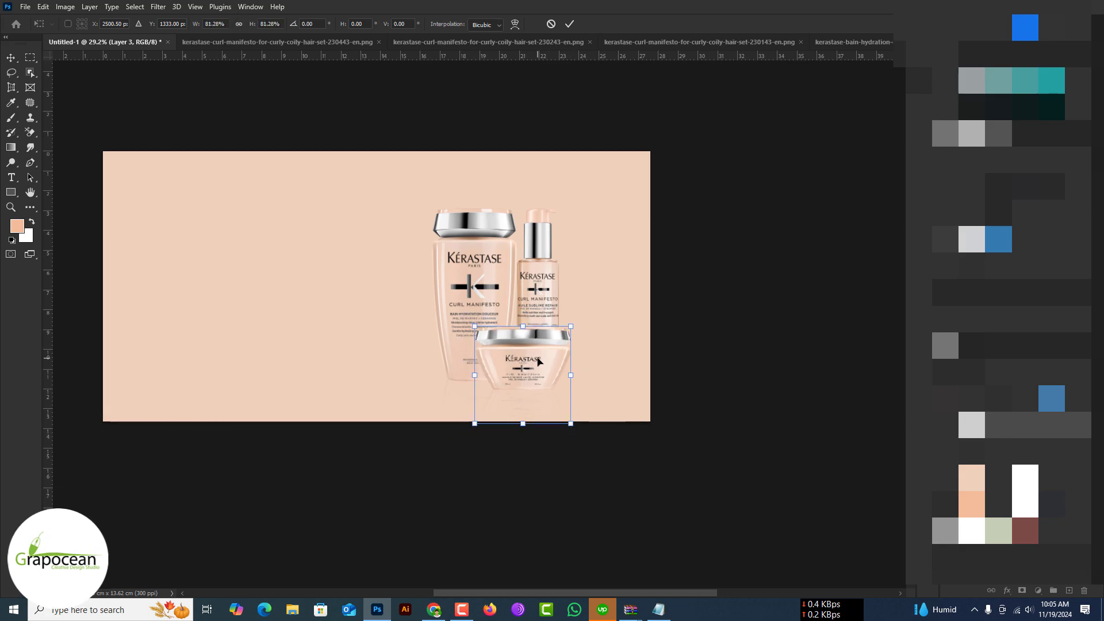
drag(528, 350, 547, 364)
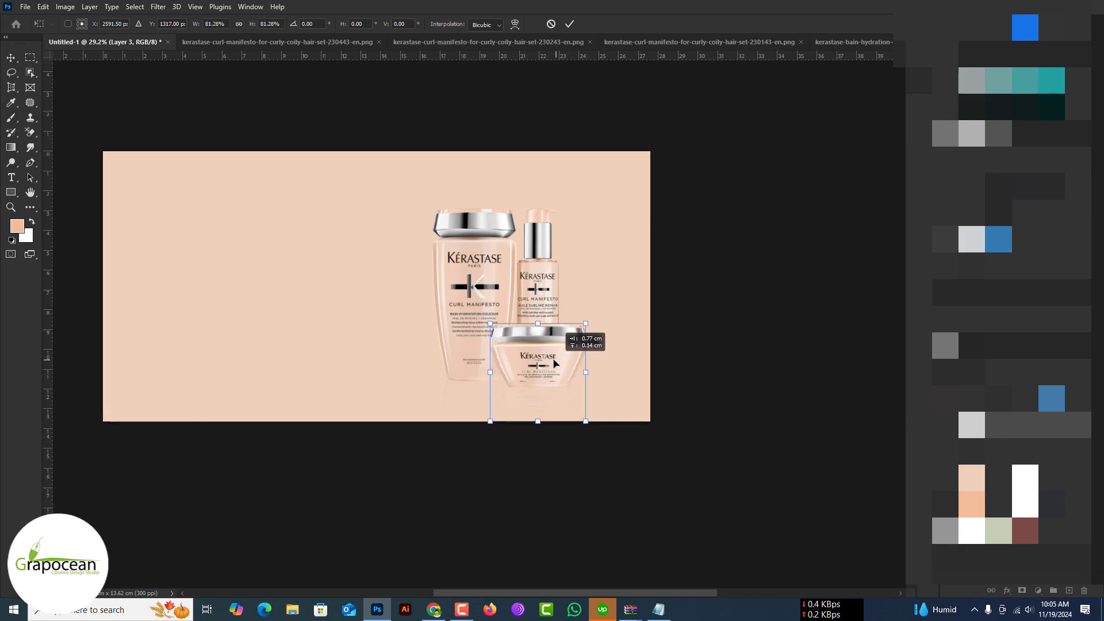
click(568, 27)
scroll(495, 382, up, 2)
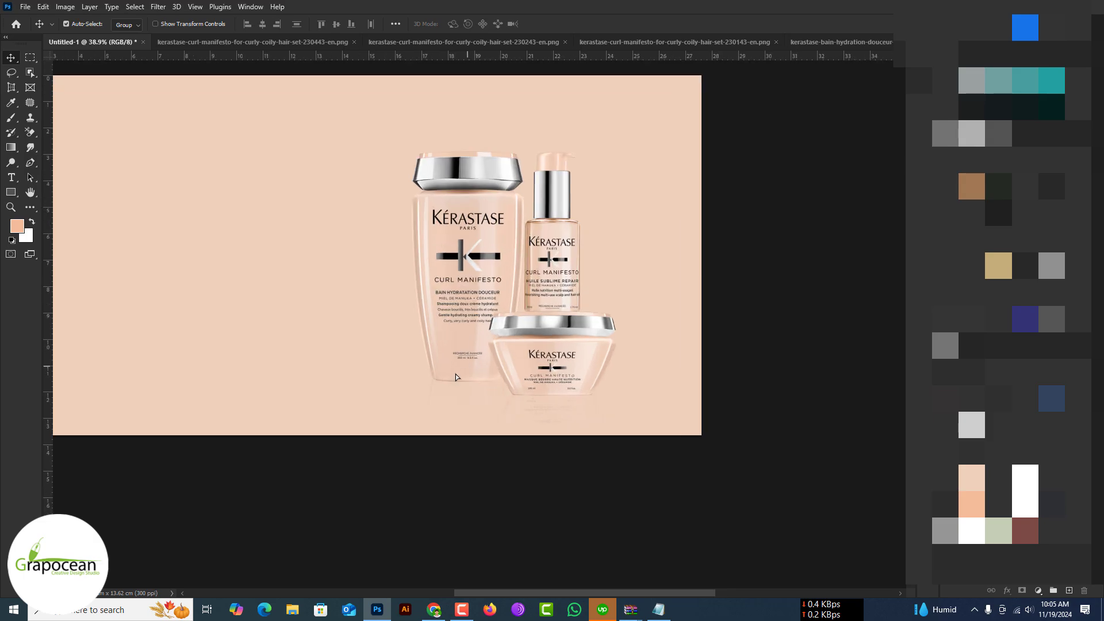
drag(456, 377, 478, 377)
scroll(682, 380, down, 2)
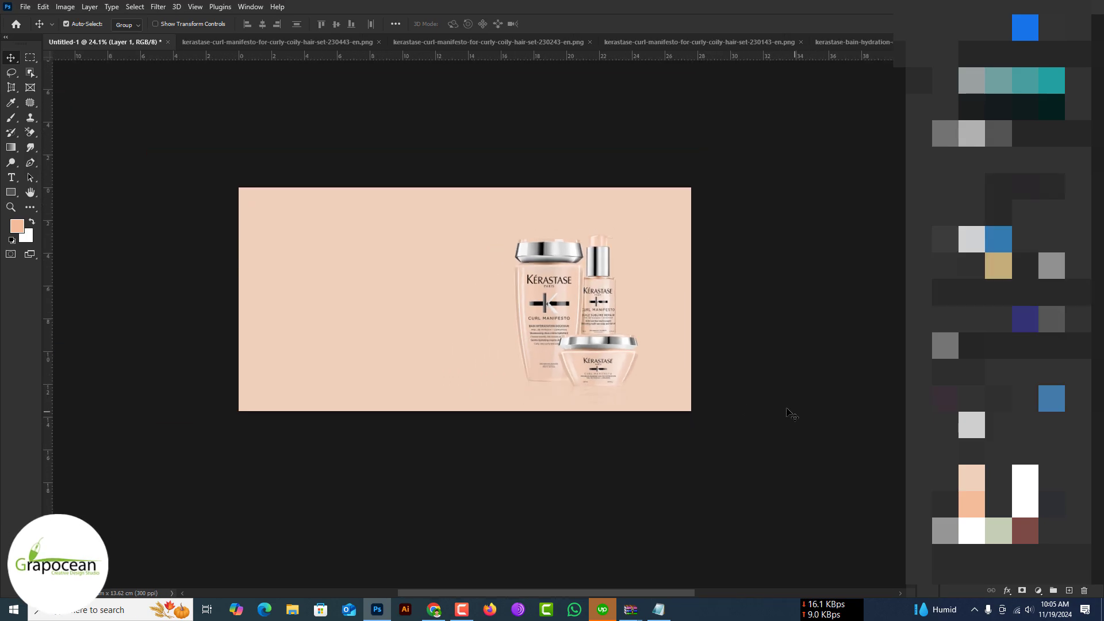
scroll(556, 311, up, 2)
drag(612, 310, 618, 310)
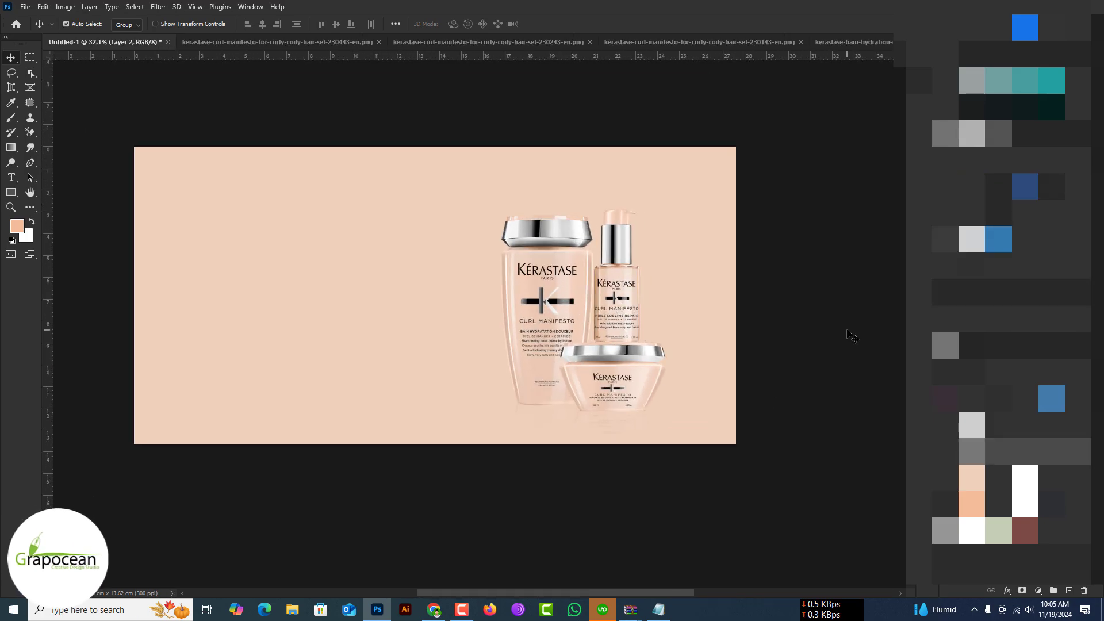
Close the shampoo and mask-jar source files, then go to the Gelée file with Auto-Select off.
click(830, 41)
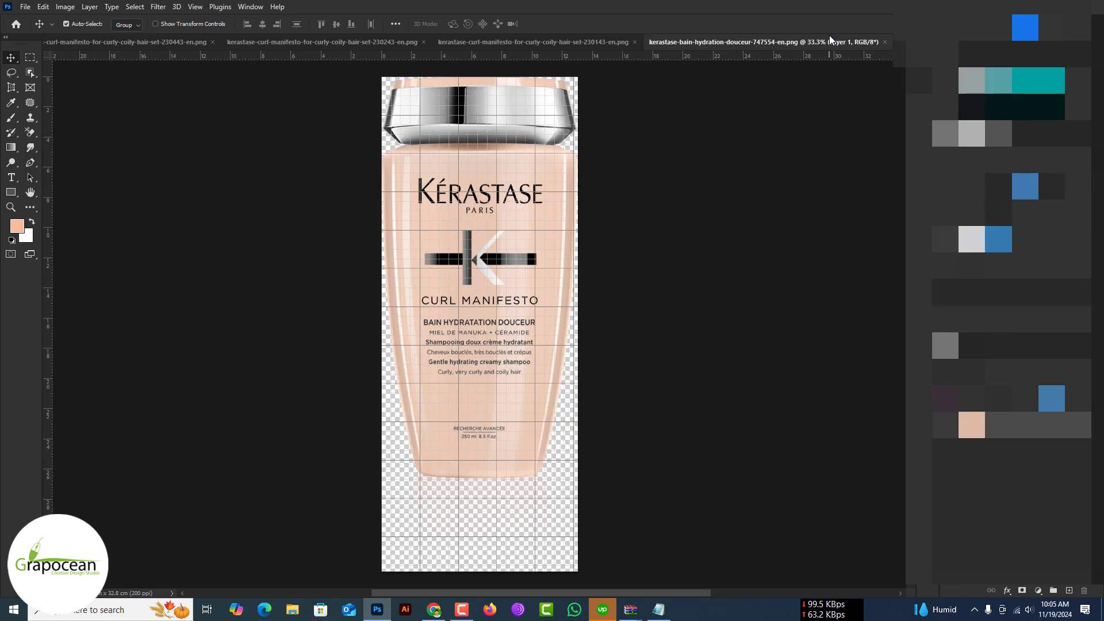
click(884, 44)
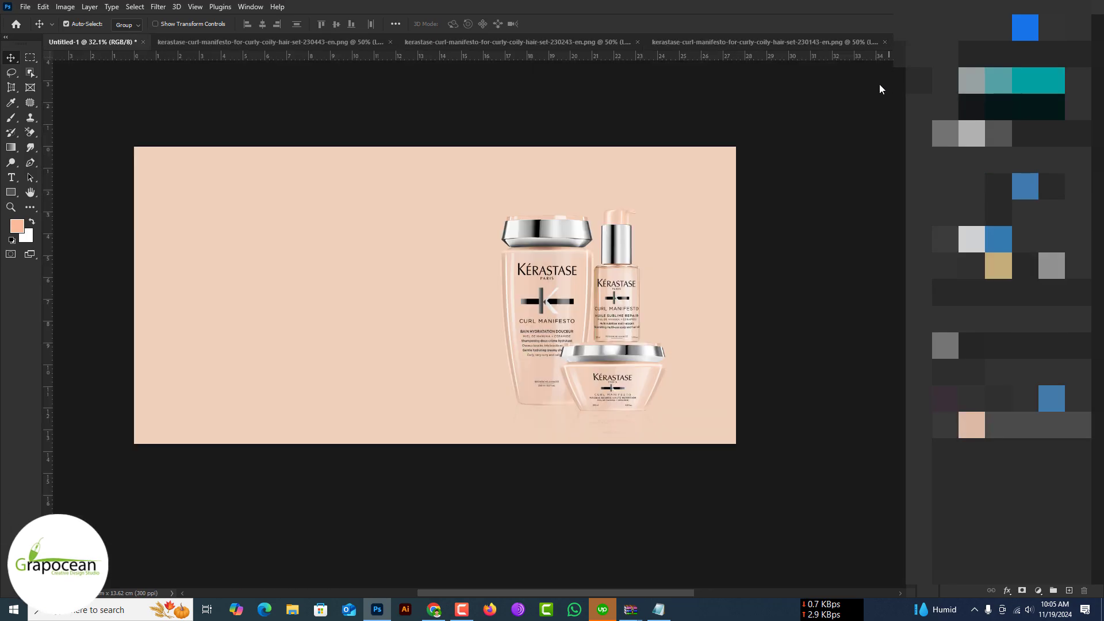
click(732, 38)
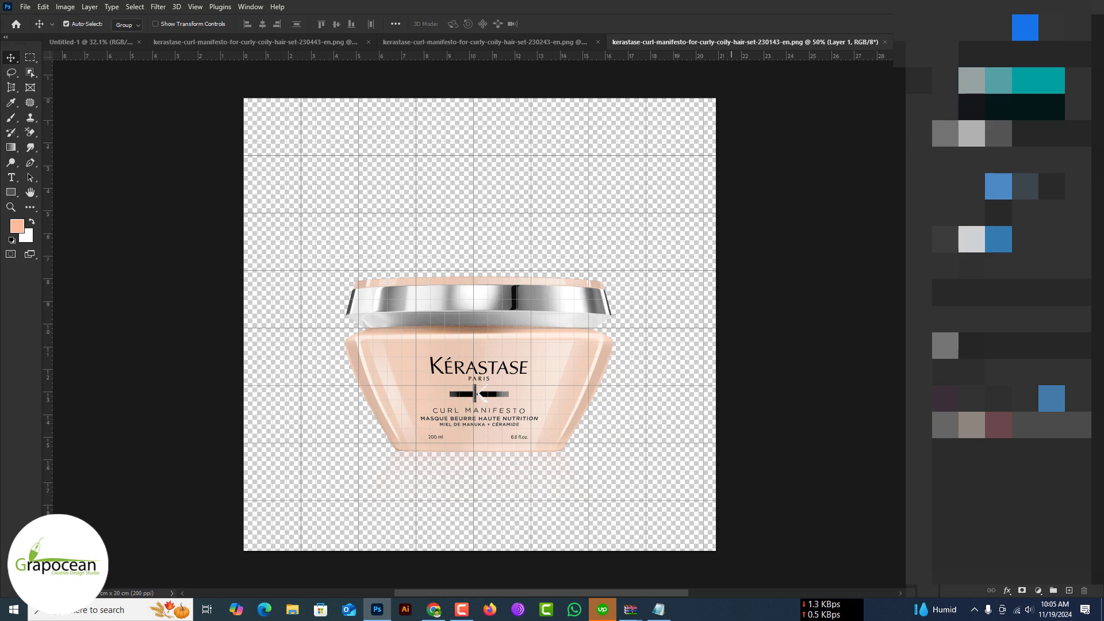
click(884, 42)
click(637, 42)
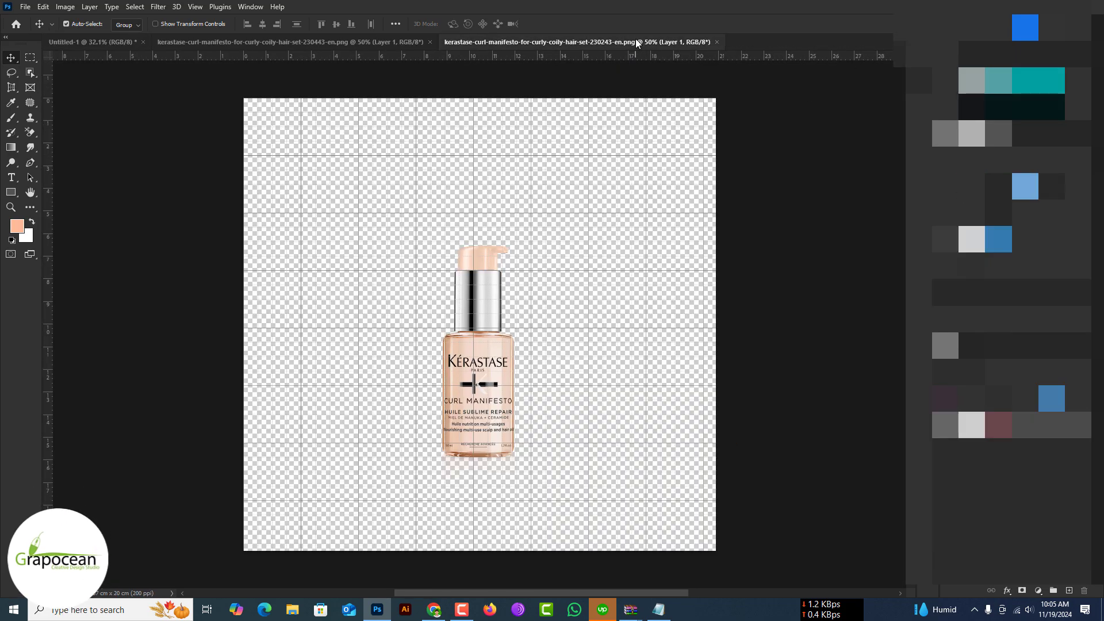
click(397, 43)
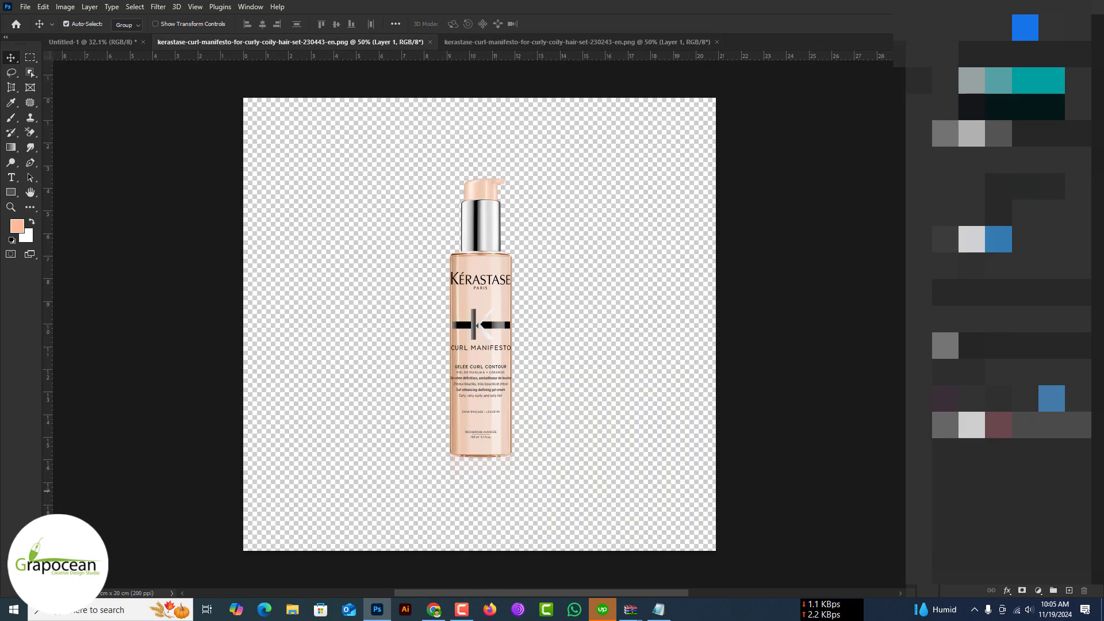
click(67, 24)
Drag the Gelée Curl Contour bottle into the banner and try it on both sides of the group.
mouse_move(93, 41)
mouse_down()
mouse_move(463, 314)
mouse_move(485, 349)
mouse_up()
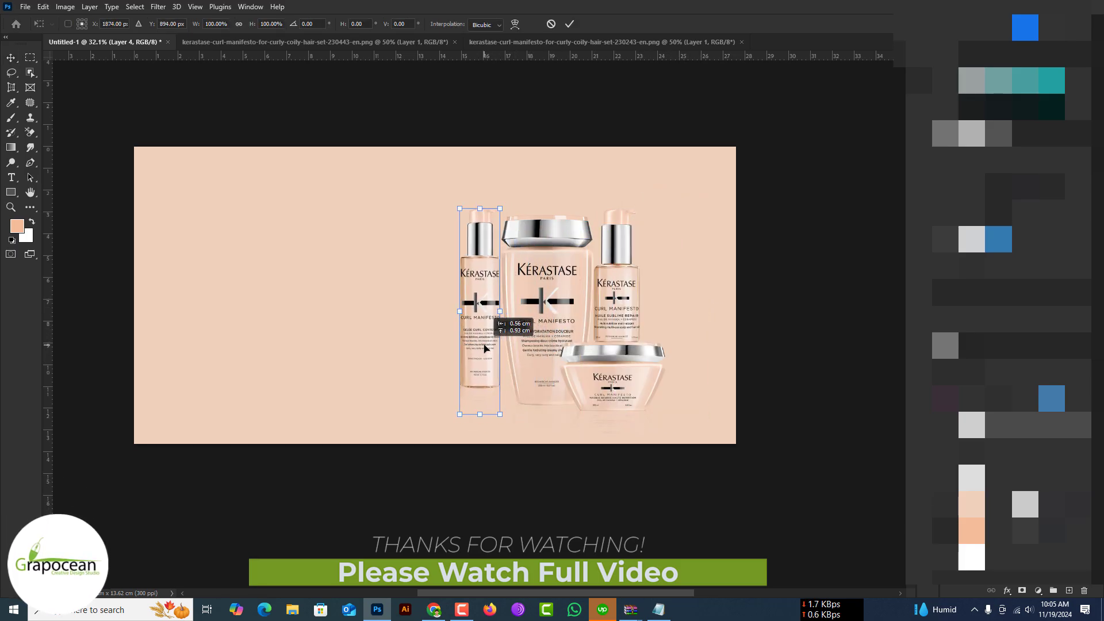
mouse_move(485, 348)
mouse_down()
mouse_move(516, 370)
mouse_move(661, 372)
mouse_up()
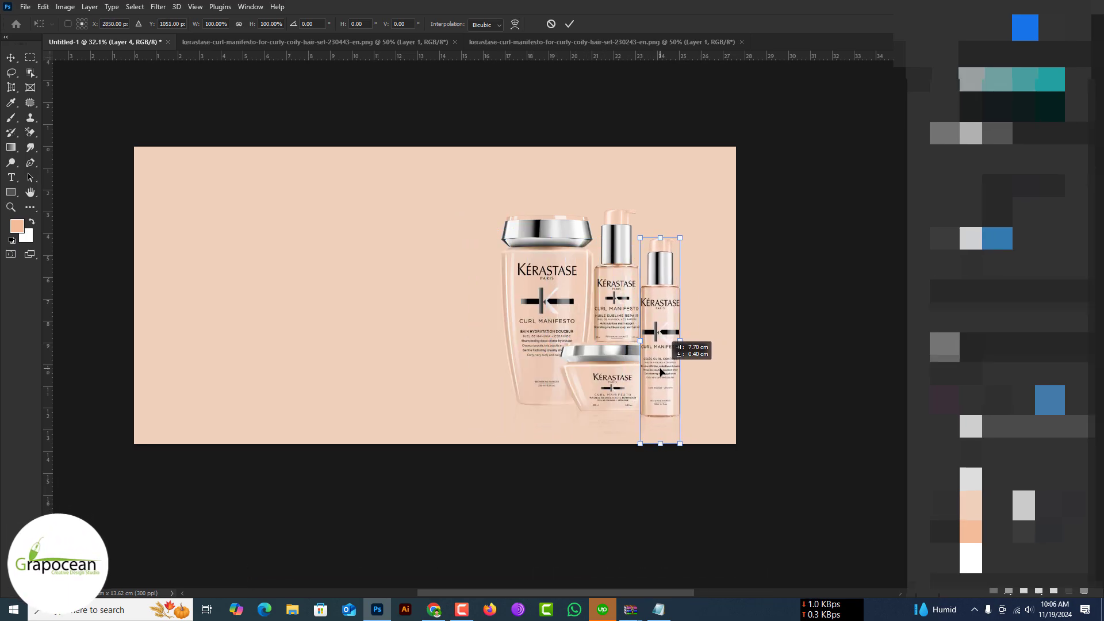
click(569, 24)
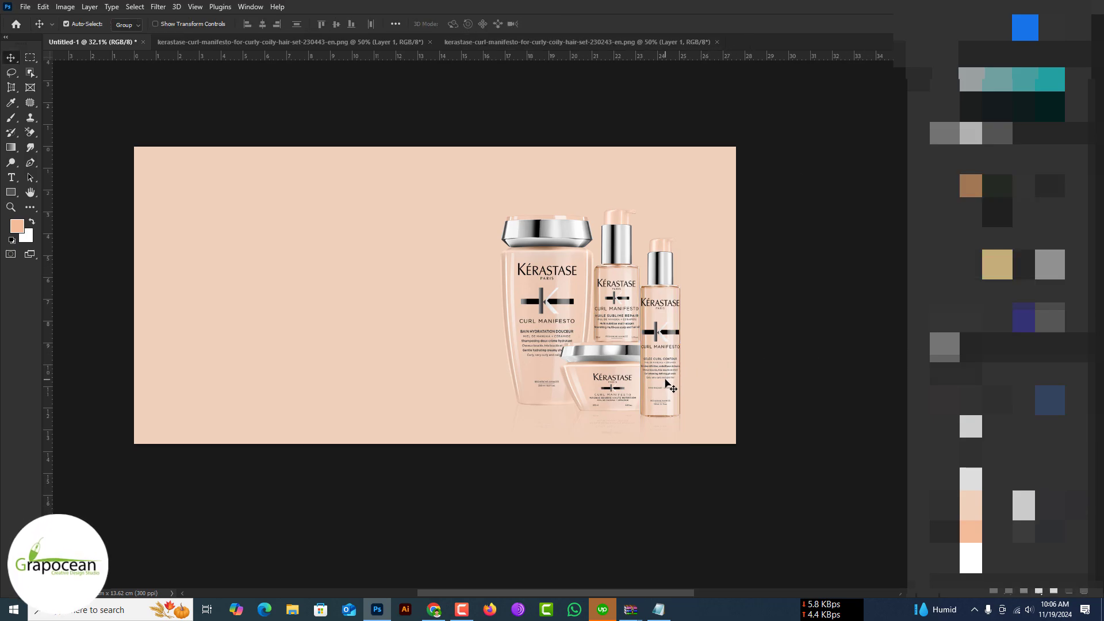
drag(666, 381, 483, 373)
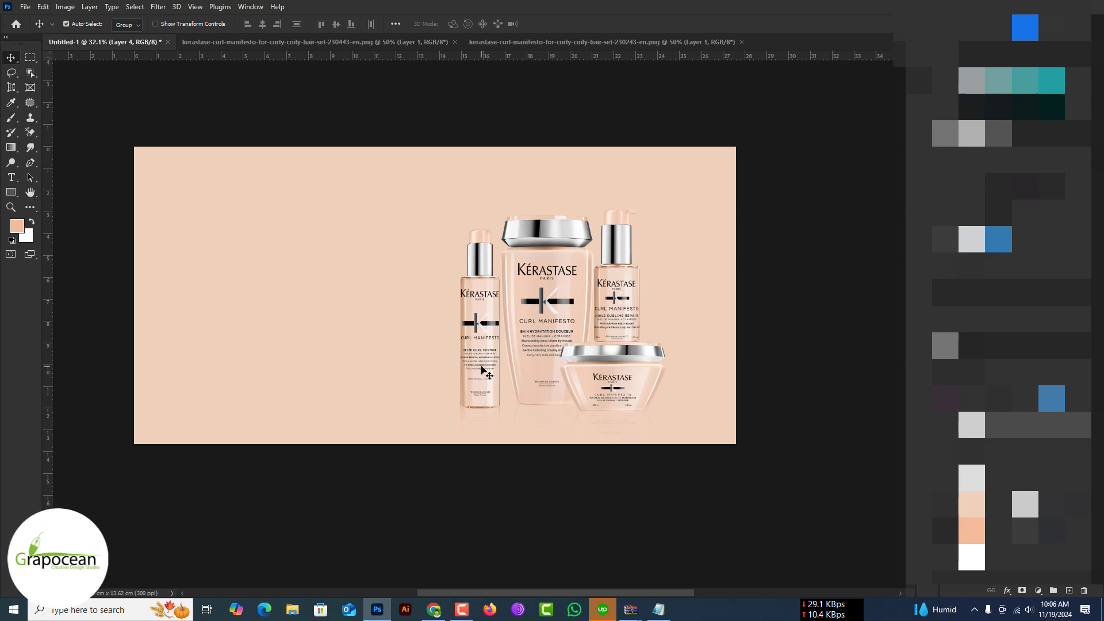
mouse_move(639, 375)
mouse_down()
mouse_move(487, 387)
mouse_move(664, 354)
mouse_up()
mouse_move(470, 405)
mouse_down()
mouse_move(657, 393)
mouse_move(634, 391)
mouse_up()
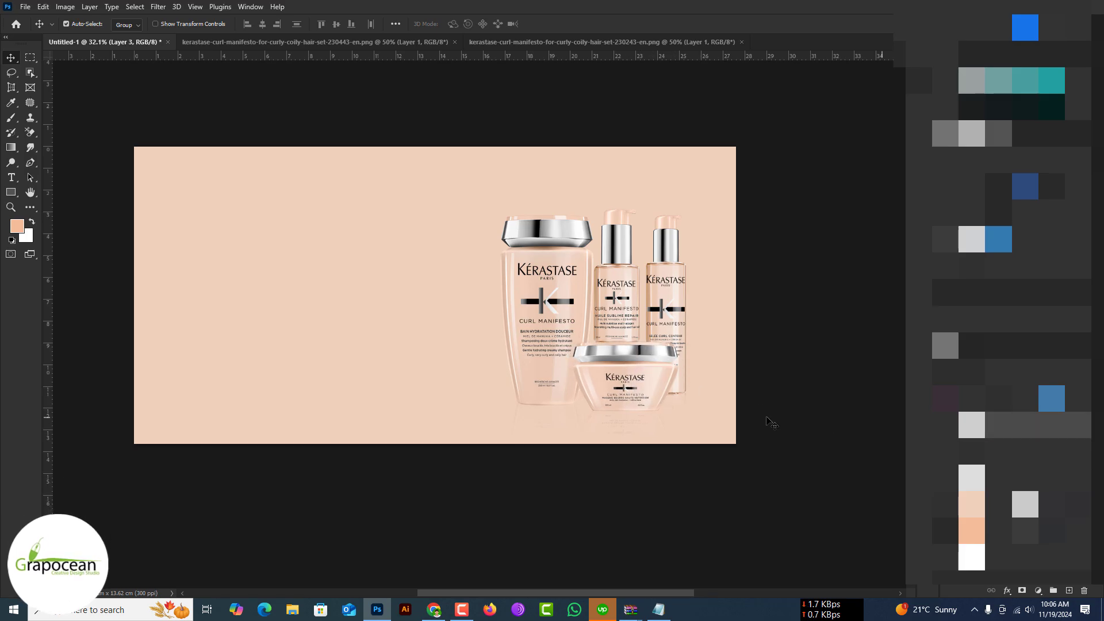
Undo the jar move and the Gelée bottle, keeping the three-product group.
scroll(639, 396, down, 1)
scroll(638, 395, down, 1)
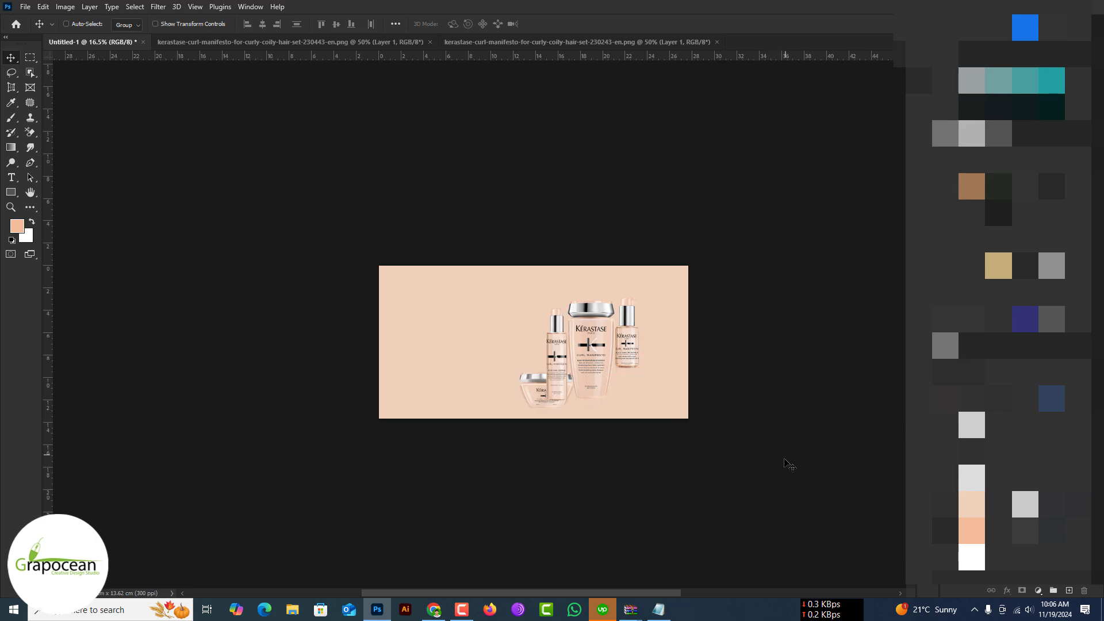
key(ctrl+z)
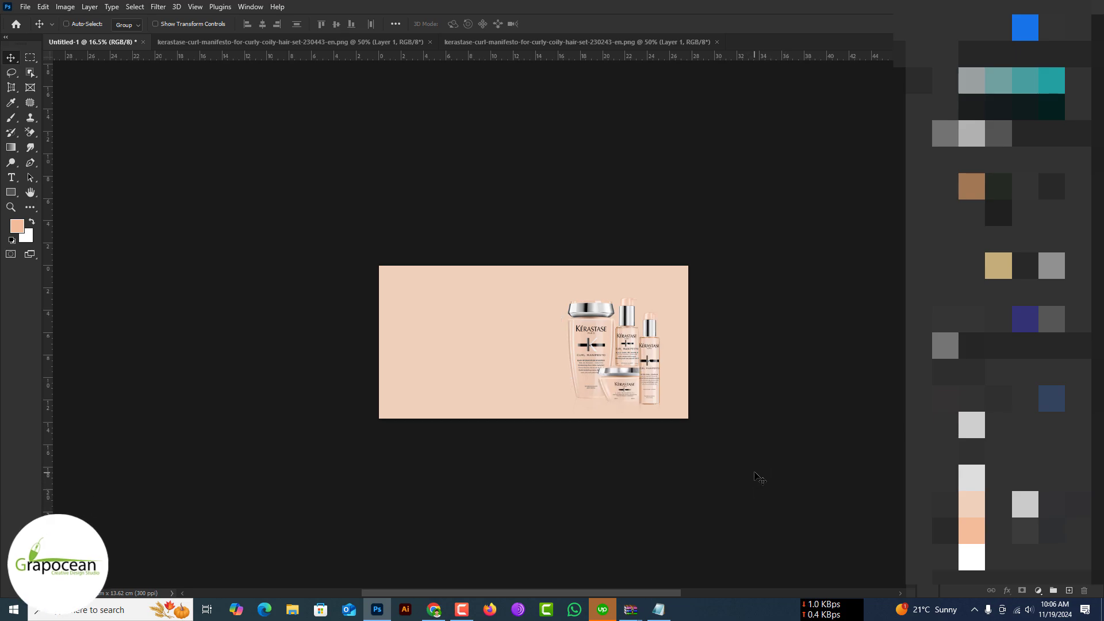
key(ctrl+z)
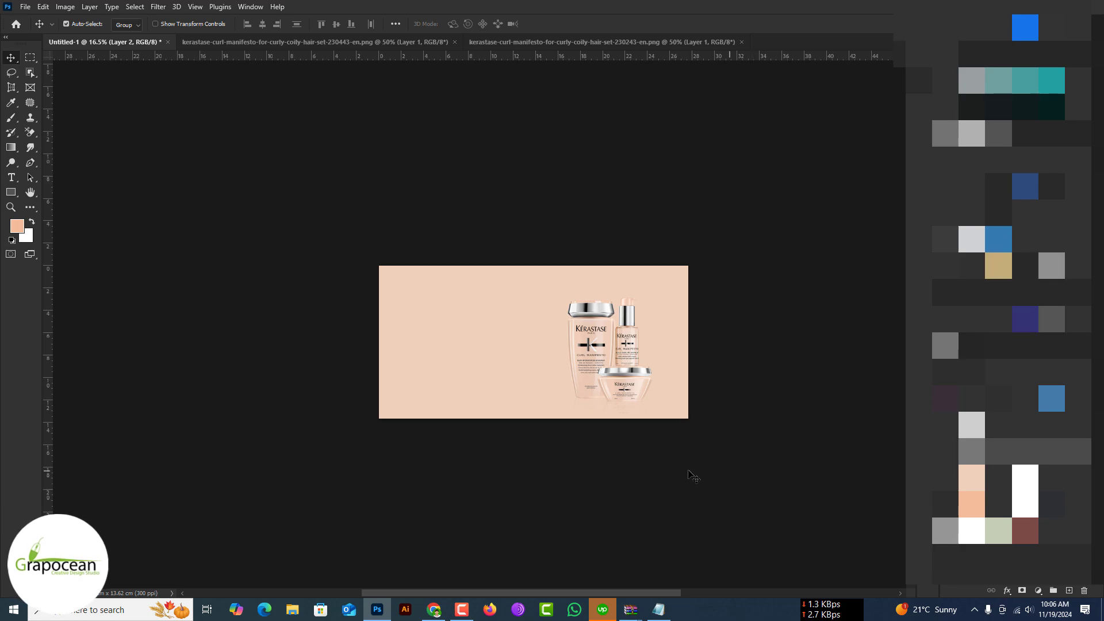
scroll(679, 449, up, 1)
scroll(660, 395, up, 1)
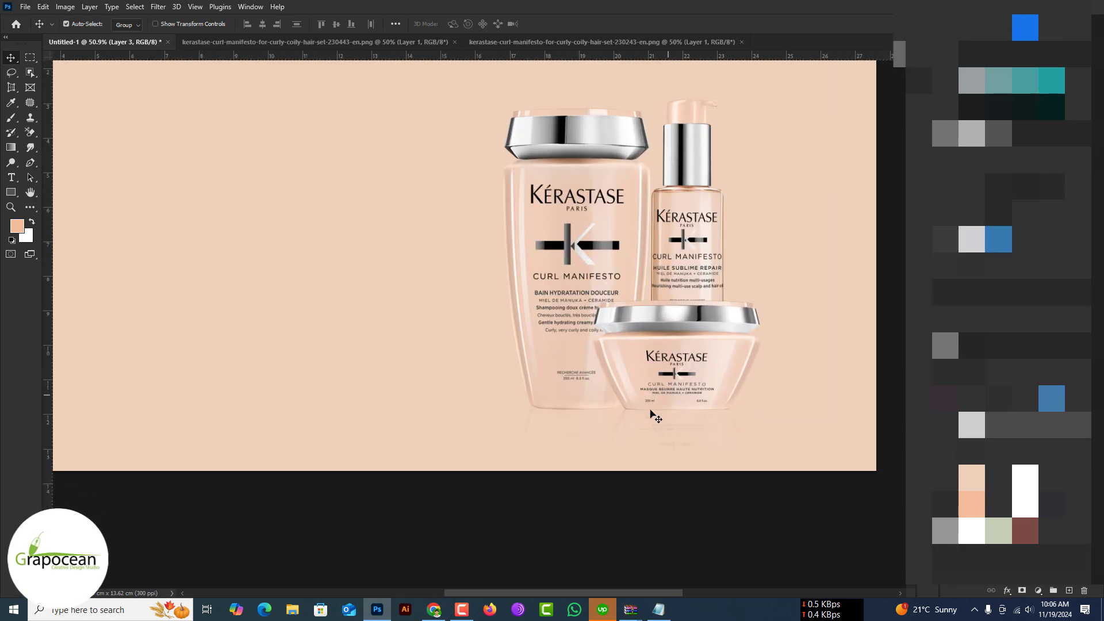
scroll(654, 415, down, 2)
Add an Exposure adjustment layer above the Color Fill 1 copy layer.
click(744, 401)
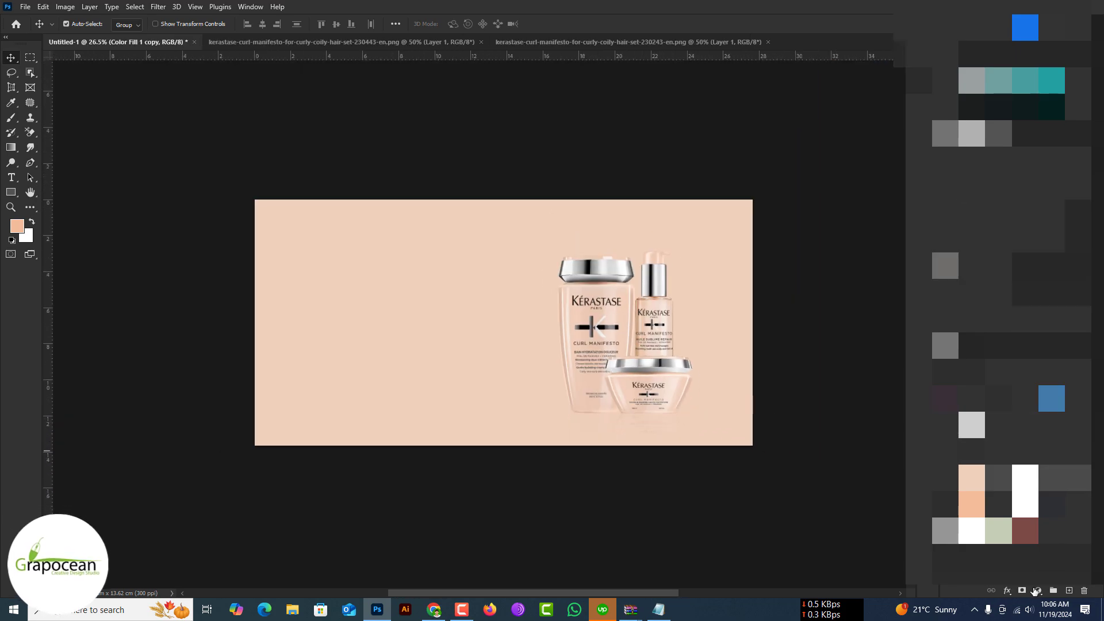
click(1036, 591)
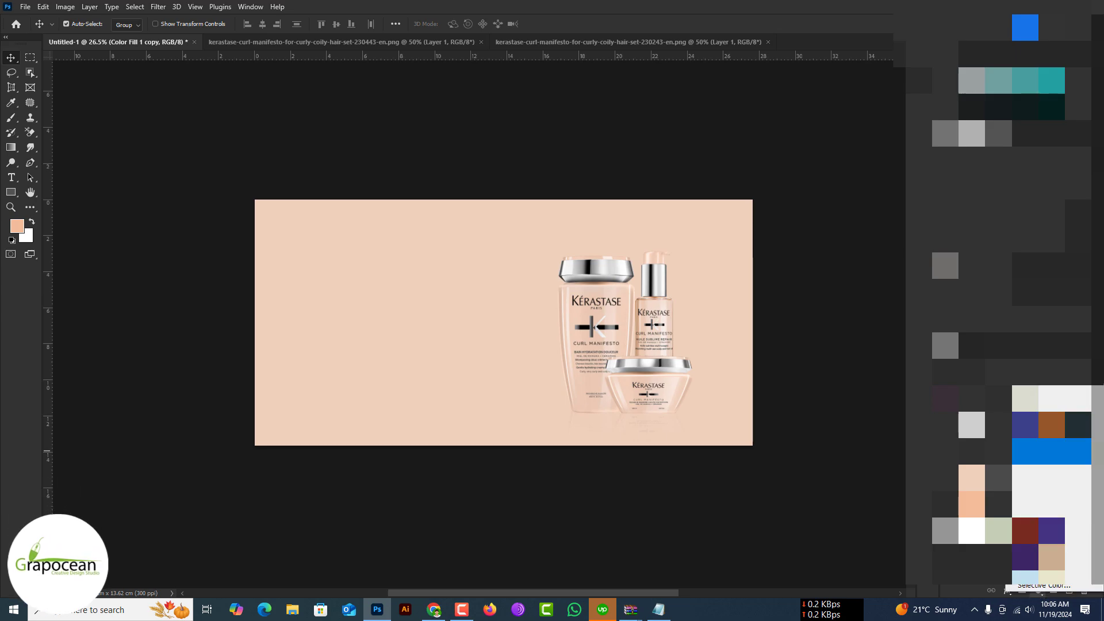
click(1052, 451)
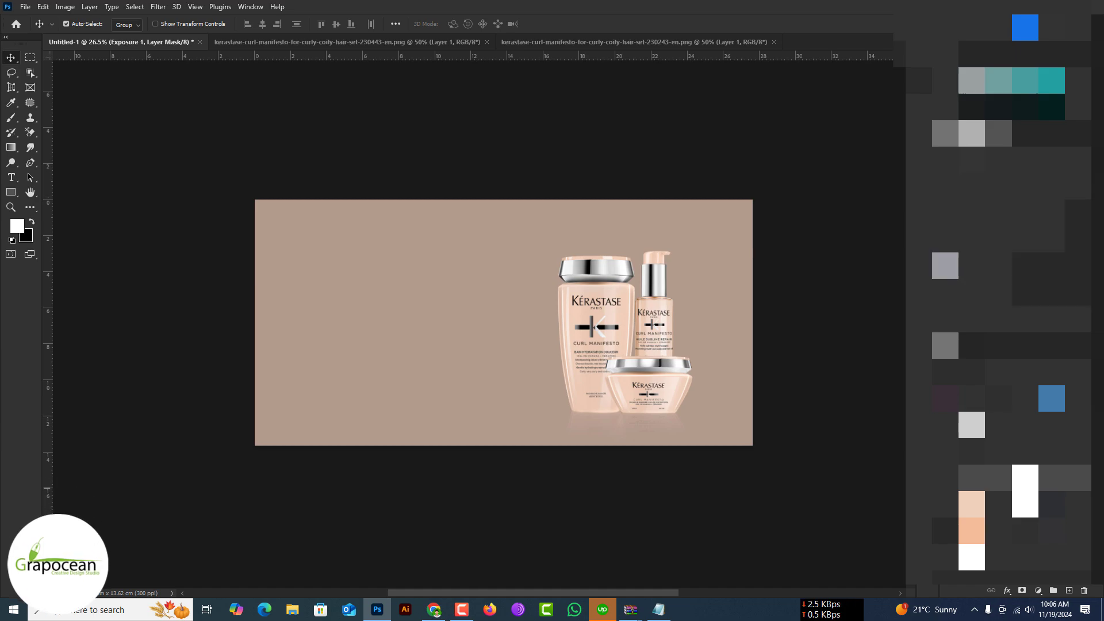
Invert the Exposure 1 mask and marquee-select the banner's bottom strip.
key(ctrl+i)
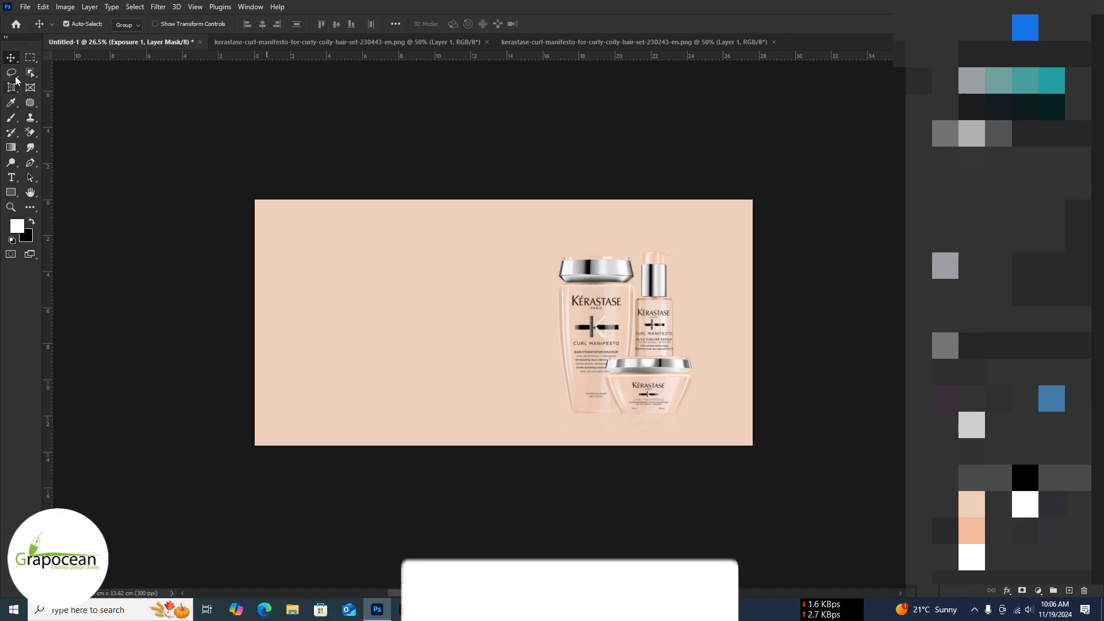
key(m)
drag(192, 381, 777, 449)
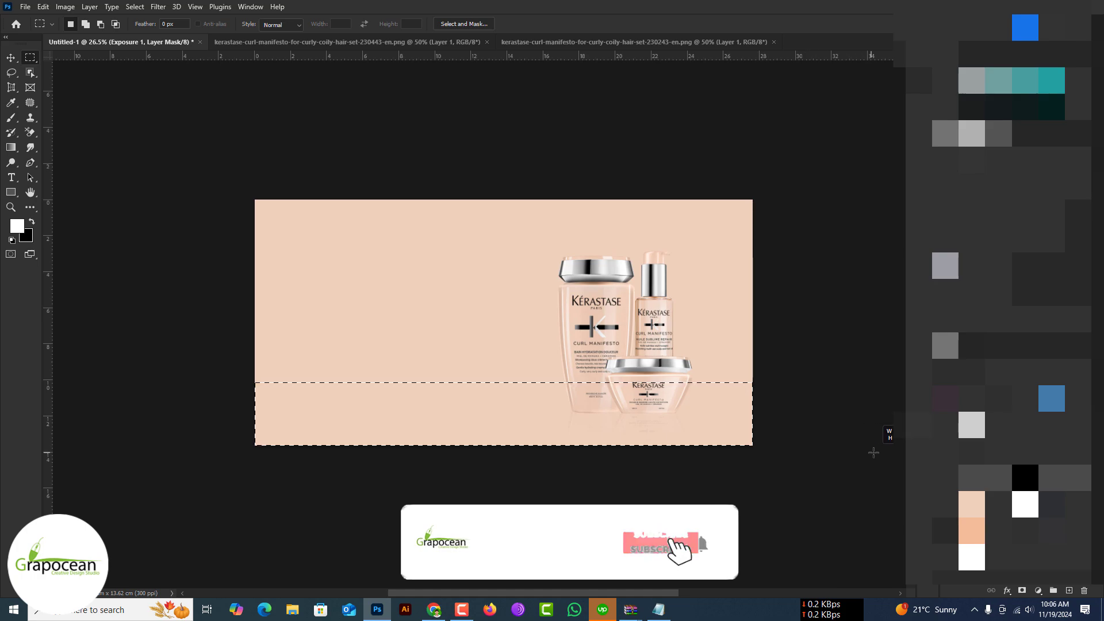
Paint soft, streaky shading across the bottom strip with a large (600) white brush.
key(b)
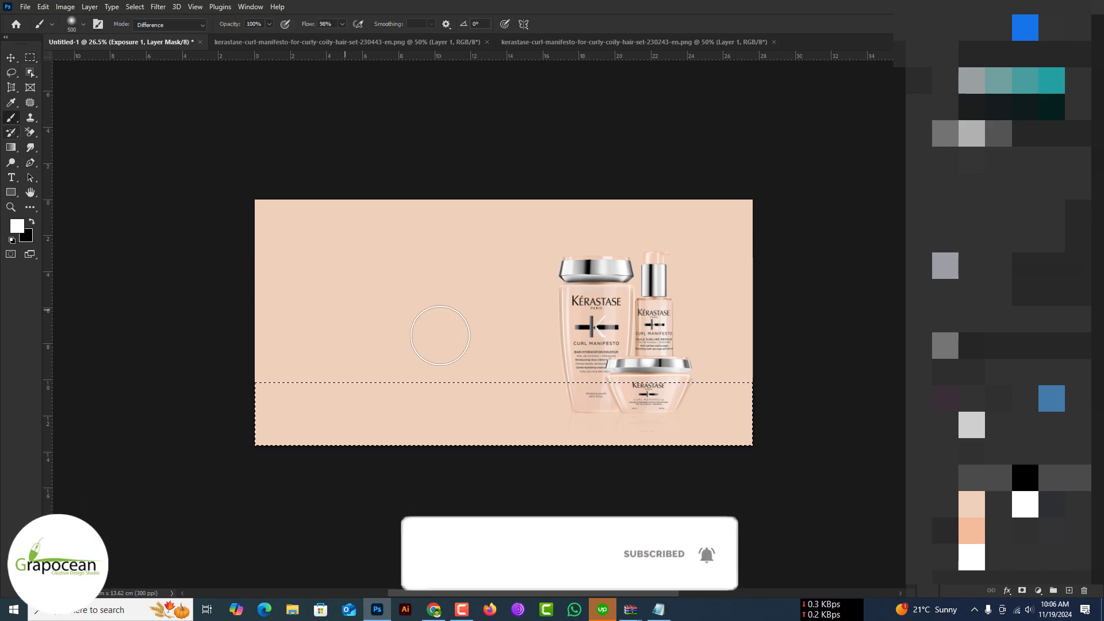
key(x)
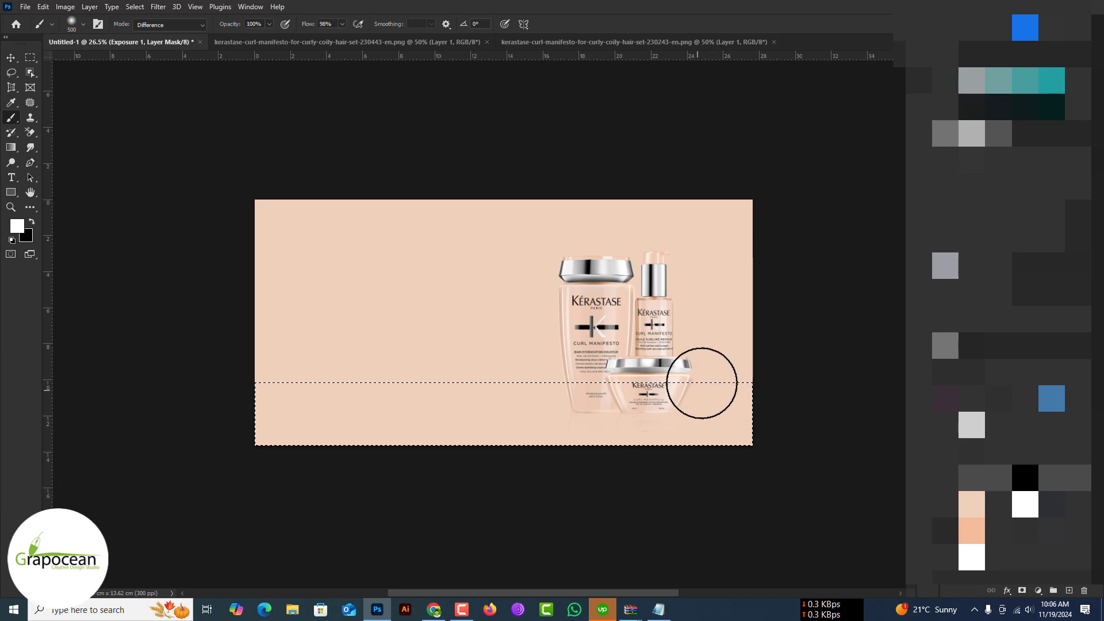
key(bracketright)
drag(672, 319, 320, 320)
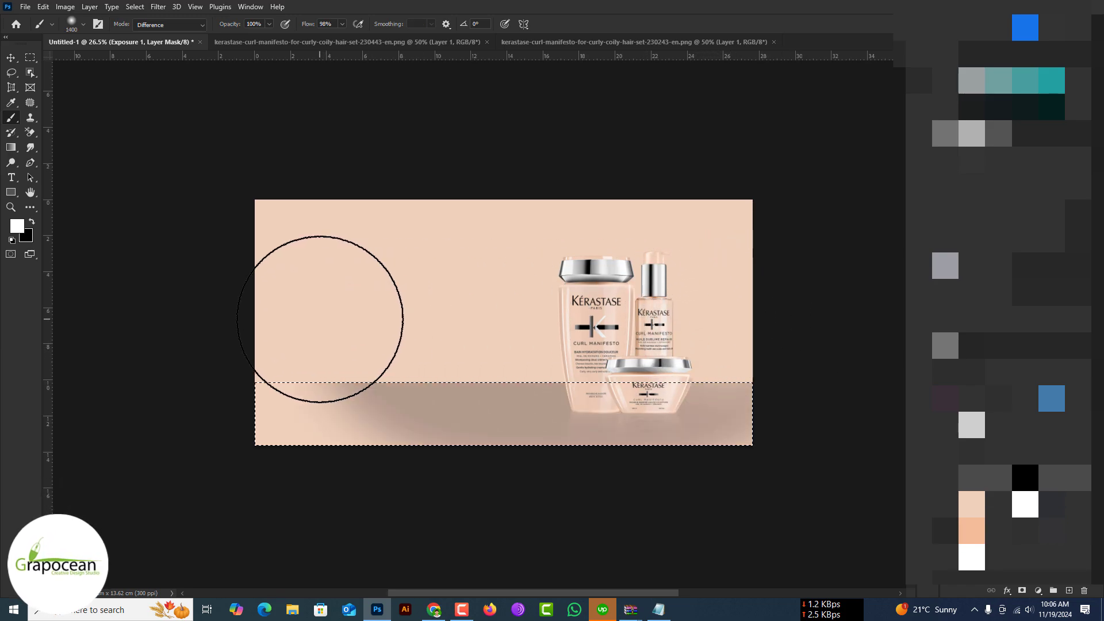
key(ctrl+z)
drag(254, 315, 779, 316)
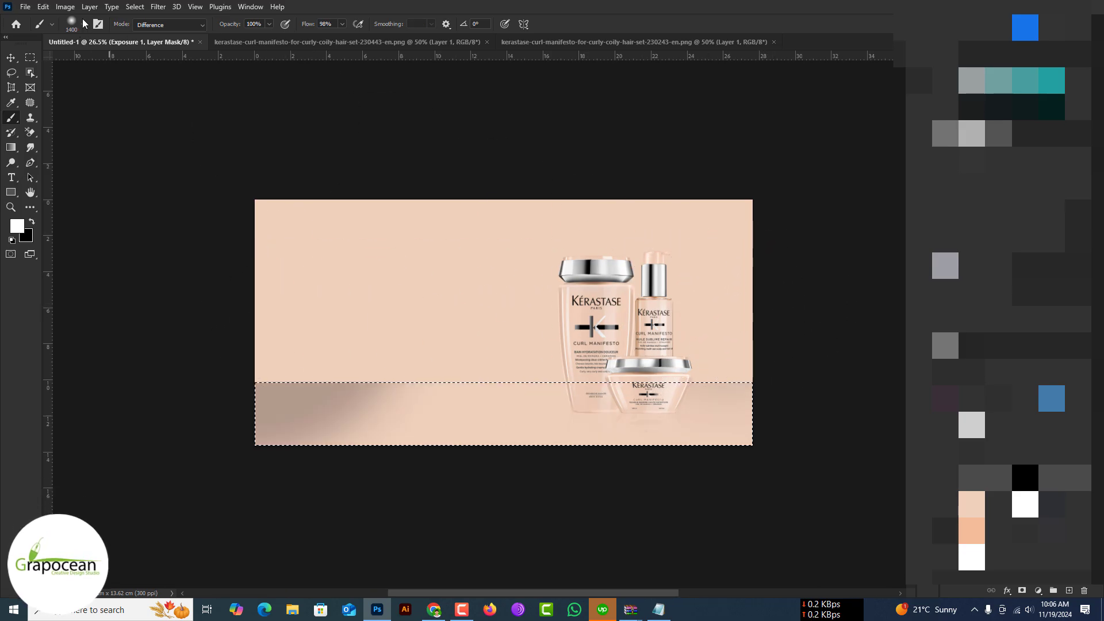
mouse_move(508, 381)
mouse_down()
mouse_move(794, 399)
mouse_move(270, 336)
mouse_move(458, 448)
mouse_move(552, 394)
mouse_move(291, 406)
mouse_move(774, 407)
mouse_move(353, 409)
mouse_move(457, 406)
mouse_move(192, 375)
mouse_move(217, 395)
mouse_move(705, 431)
mouse_move(246, 402)
mouse_move(648, 420)
mouse_move(171, 379)
mouse_up()
key(ctrl+z)
drag(464, 449, 925, 402)
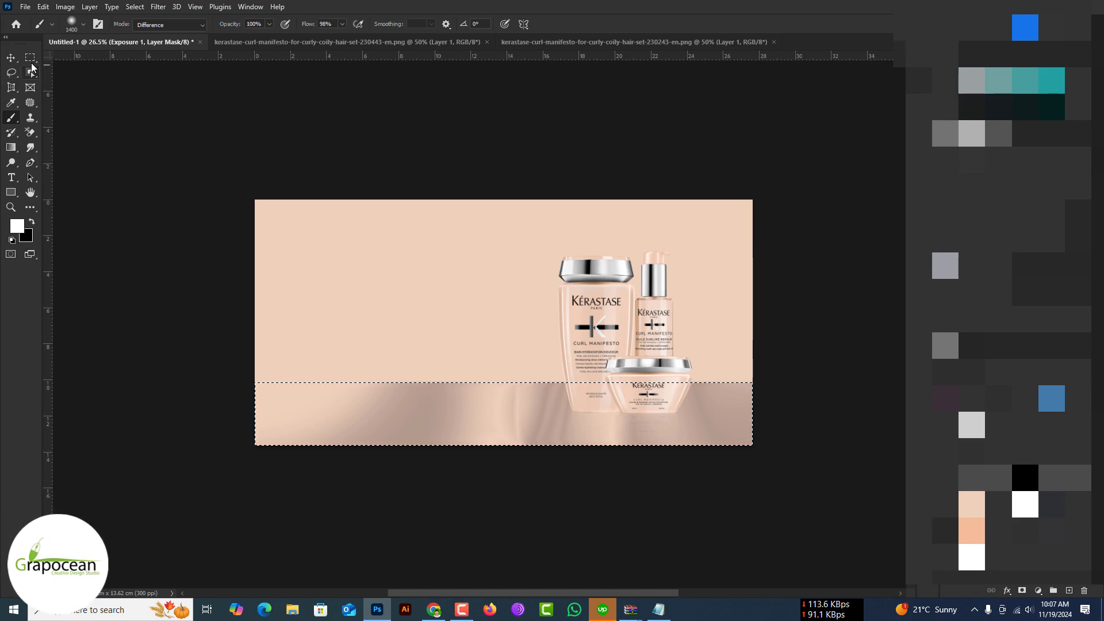
Rotate the shaded band 180° and raise it over the upper background, then view the whole canvas.
key(ctrl+t)
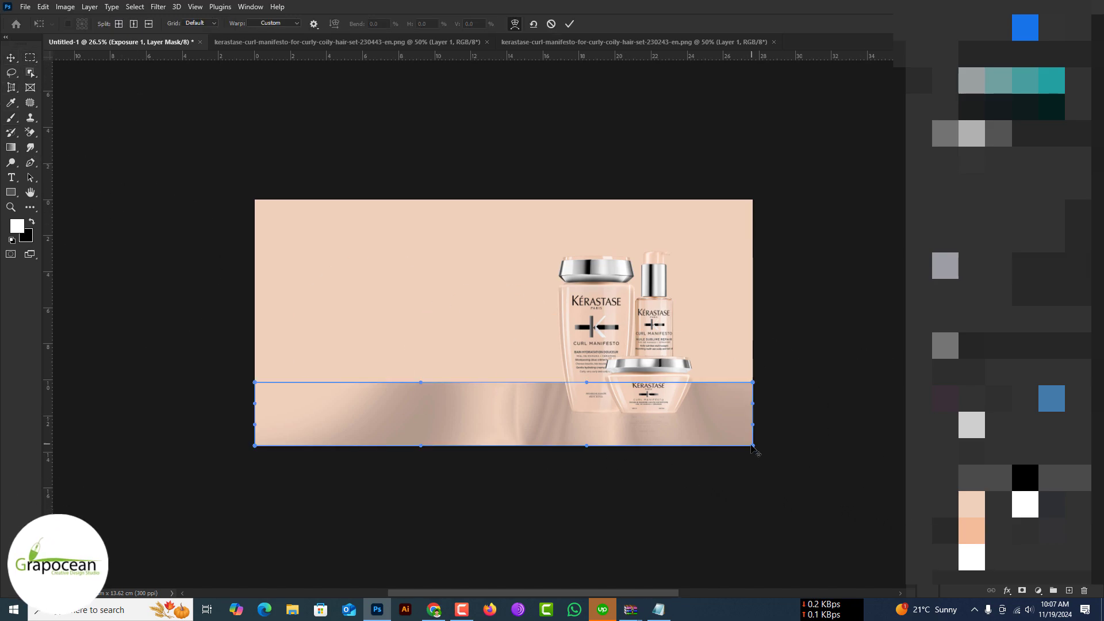
scroll(356, 332, down, 2)
scroll(506, 394, down, 1)
scroll(503, 391, down, 1)
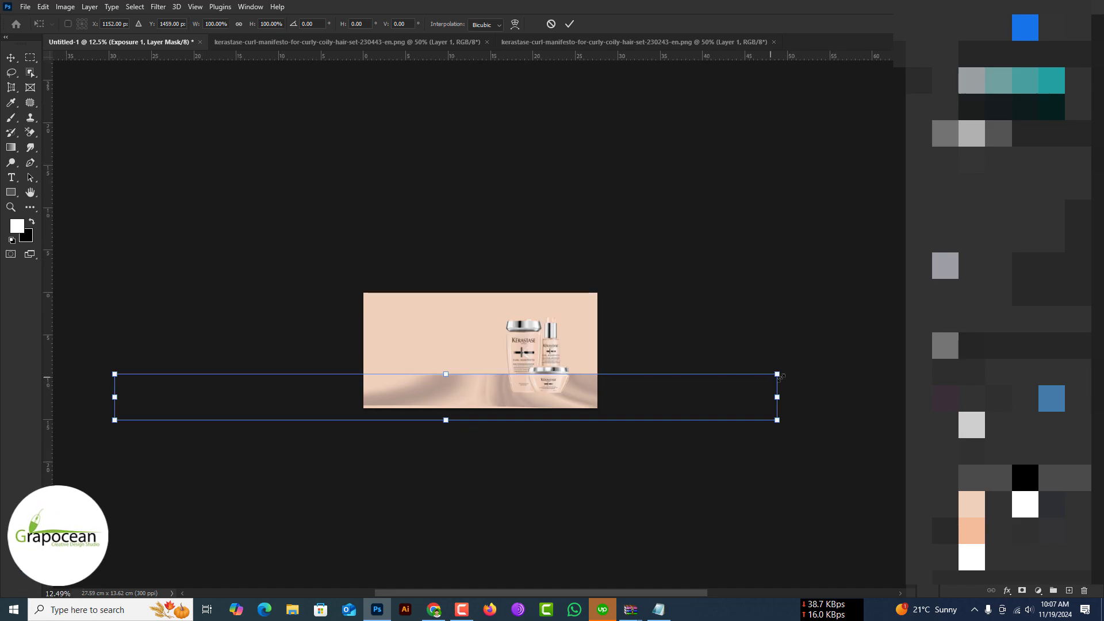
mouse_move(794, 387)
mouse_down()
mouse_move(308, 417)
mouse_move(305, 402)
mouse_up()
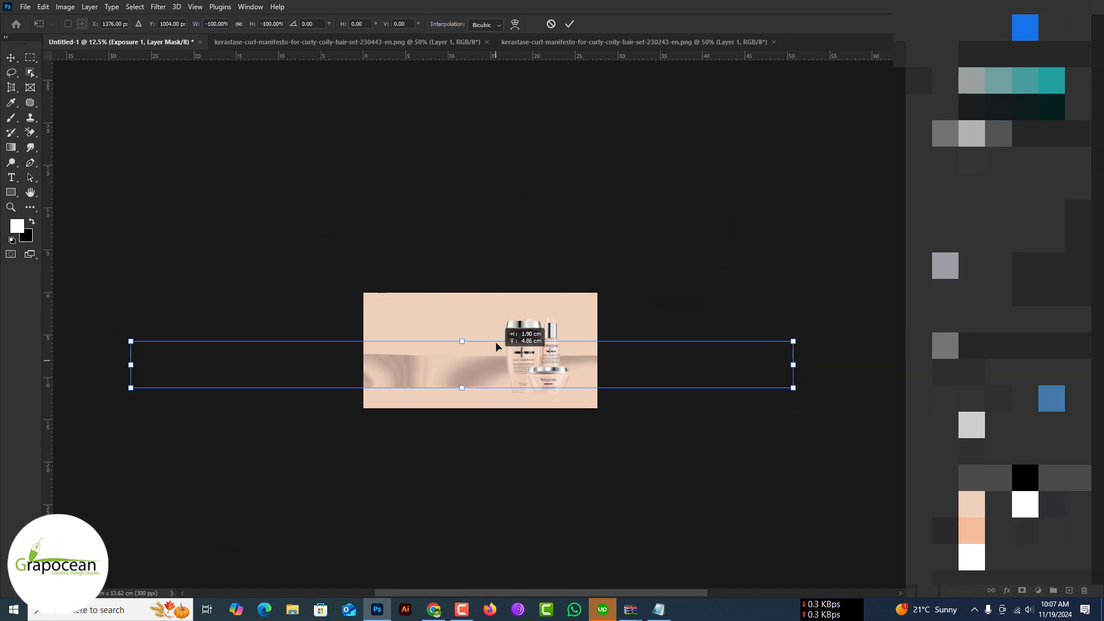
mouse_move(473, 409)
mouse_down()
mouse_move(474, 326)
mouse_move(467, 393)
mouse_move(571, 362)
mouse_move(586, 340)
mouse_move(616, 392)
mouse_up()
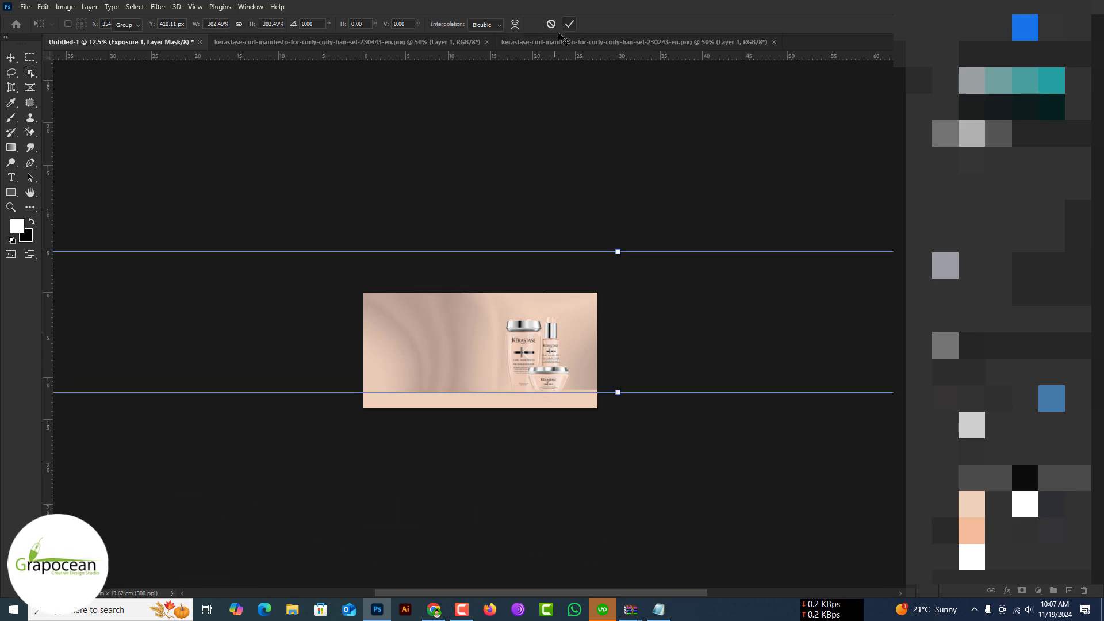
key(Return)
key(ctrl+0)
scroll(552, 460, up, 5)
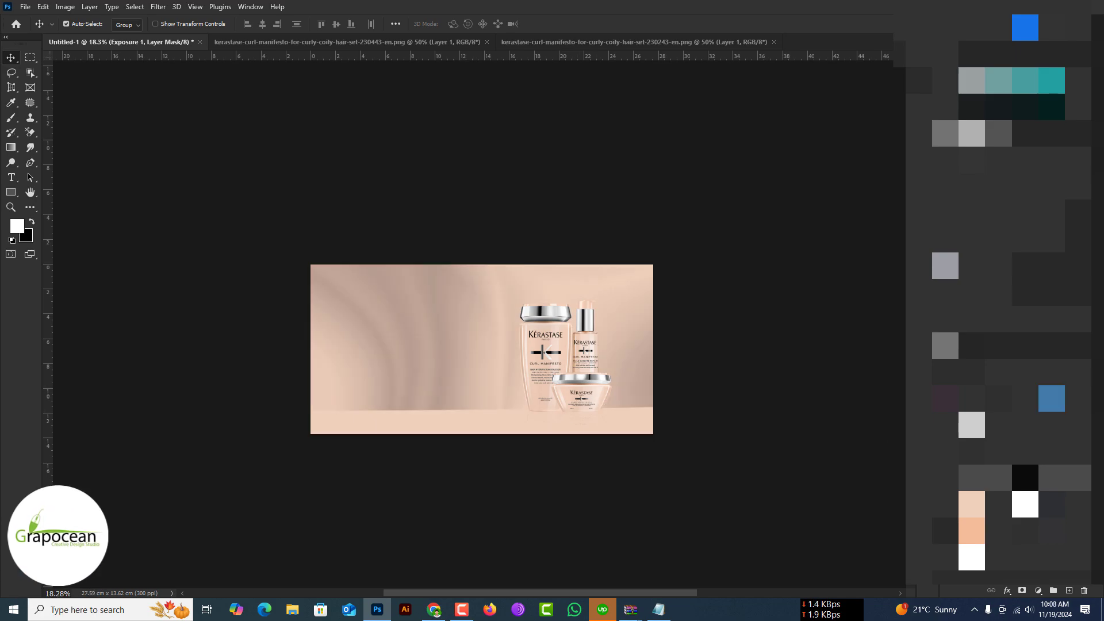
Switch the Exposure 1 blend mode to a darker option for brown drapes, then deselect.
click(969, 428)
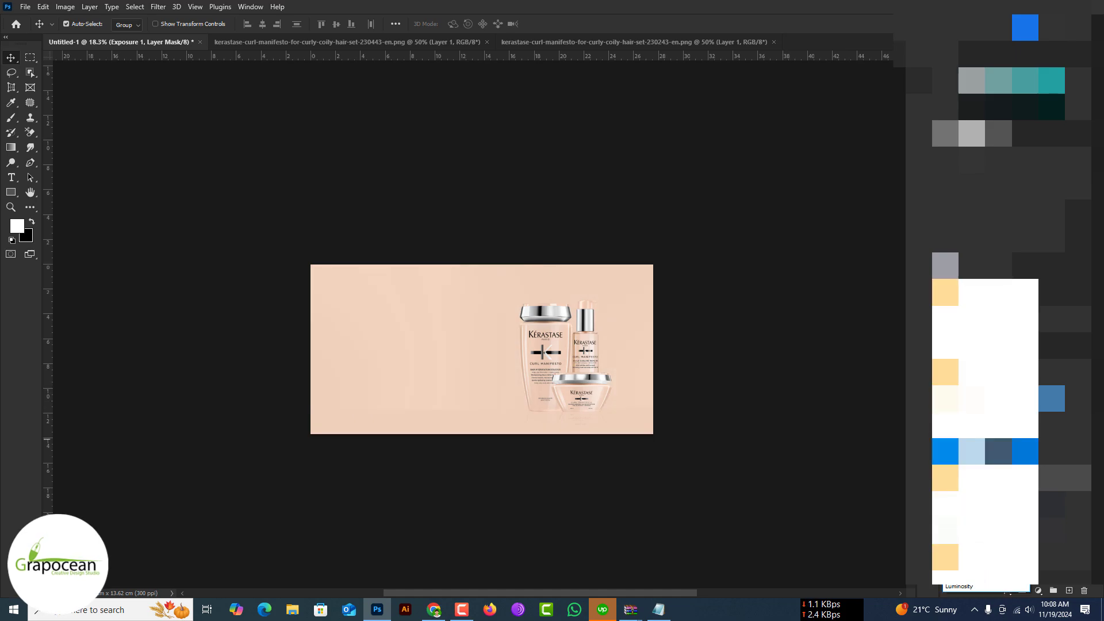
key(Down)
key(Down)
key(Down)
key(Down)
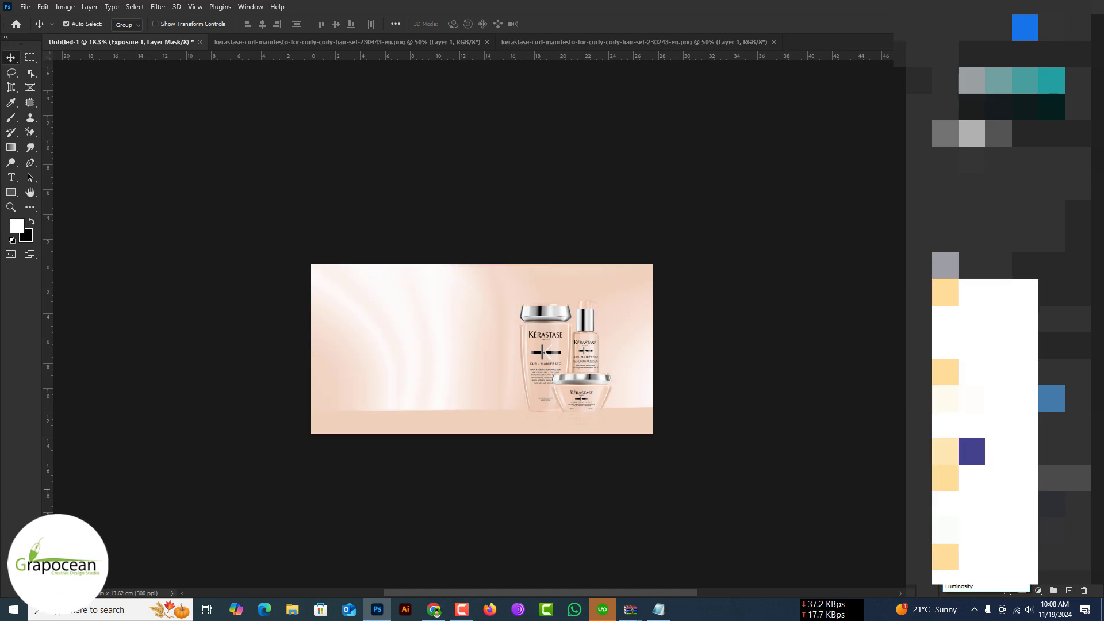
key(Down)
key(Down)
key(Down)
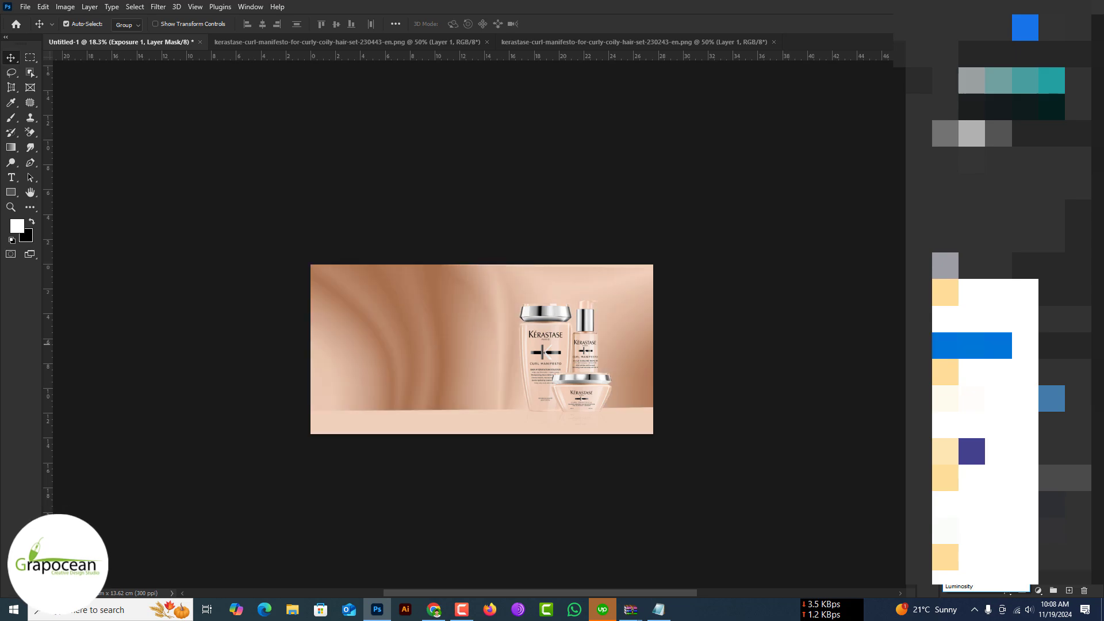
key(Down)
key(Down)
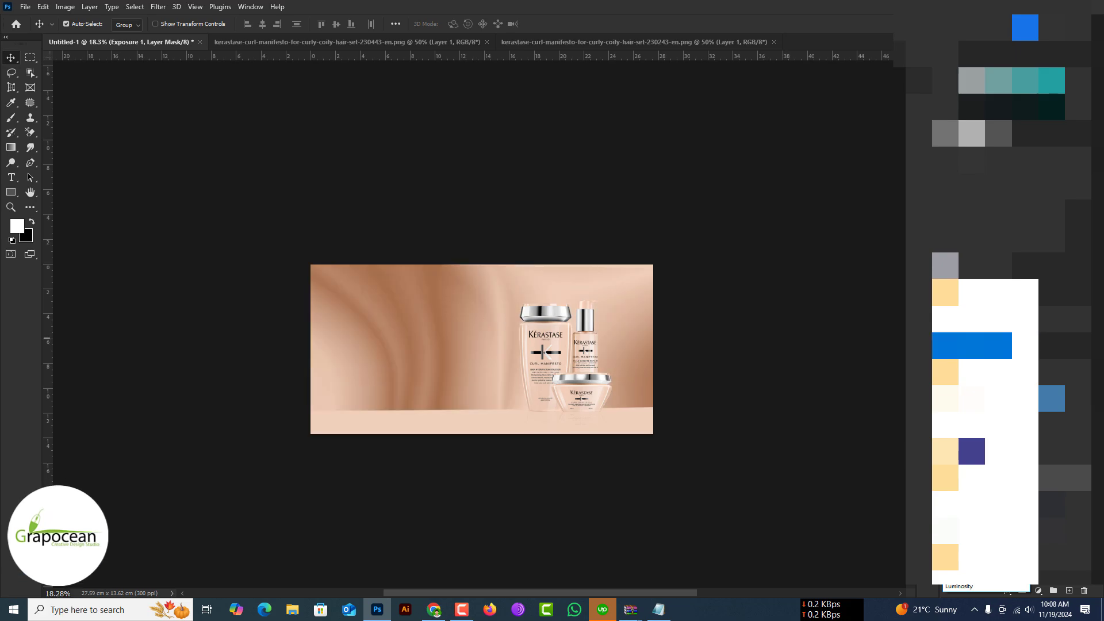
key(Return)
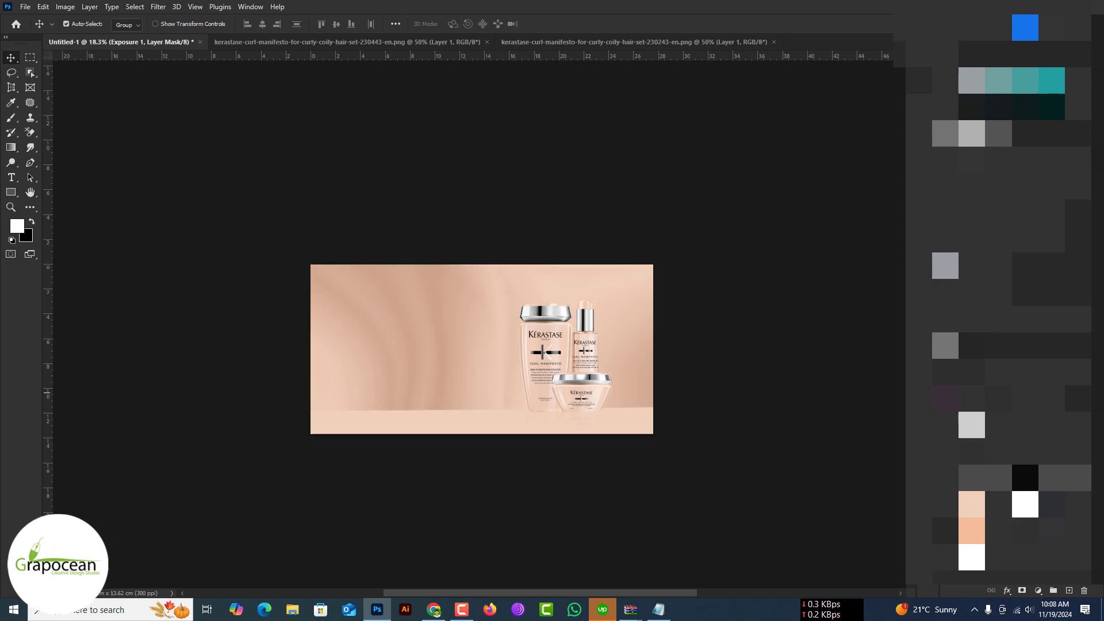
key(ctrl+shift+z)
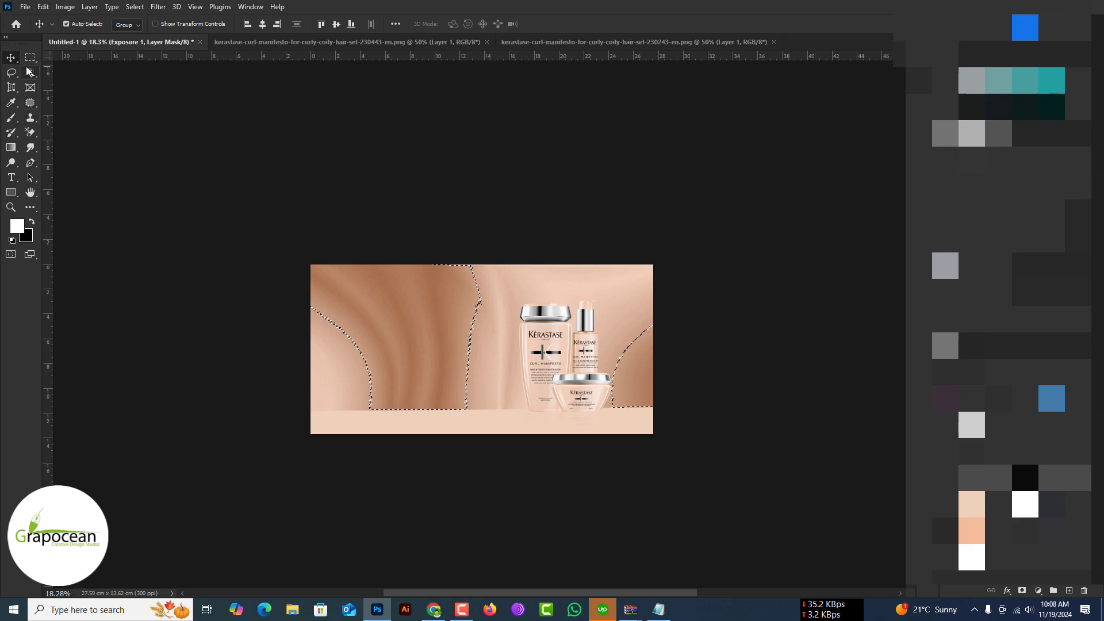
key(ctrl+d)
Select the plain bottom strip and add an Exposure 2 adjustment layer masked to it.
key(m)
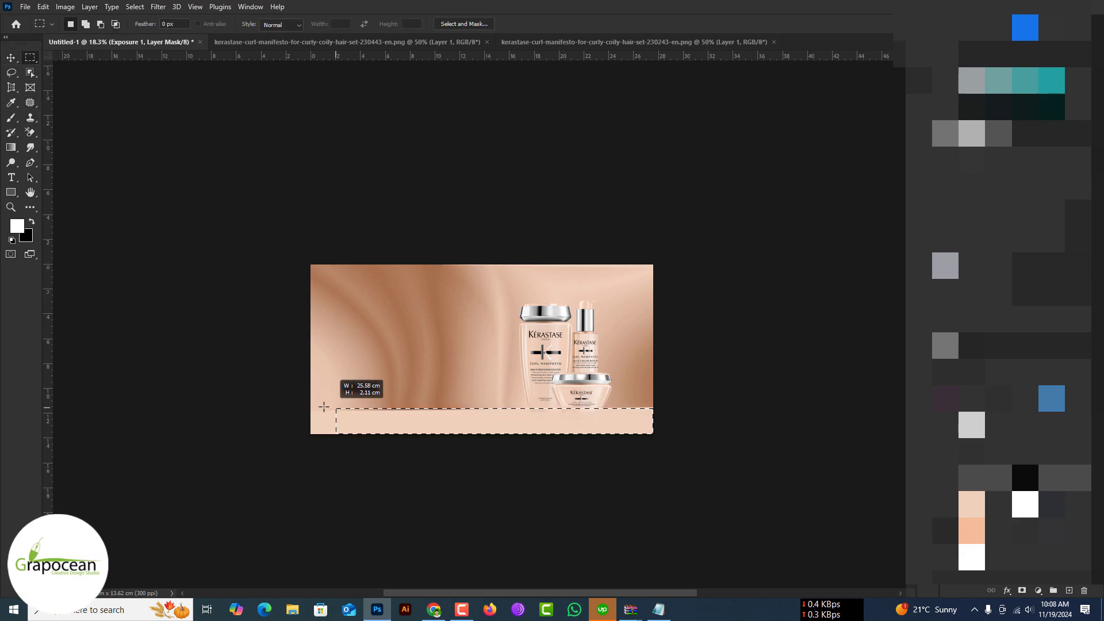
drag(323, 407, 292, 413)
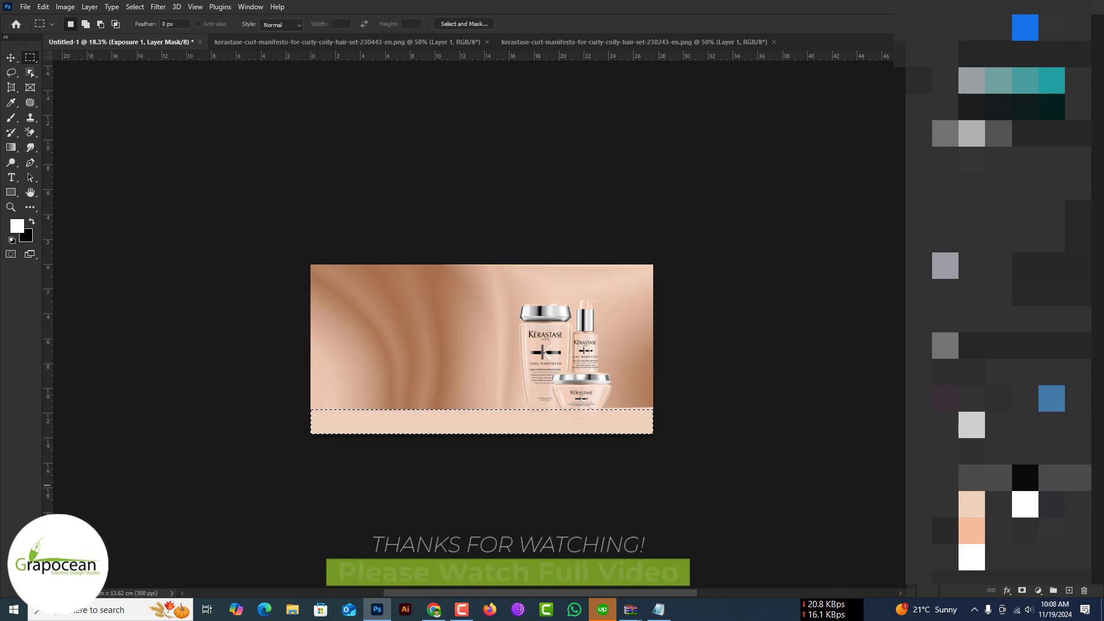
click(1040, 592)
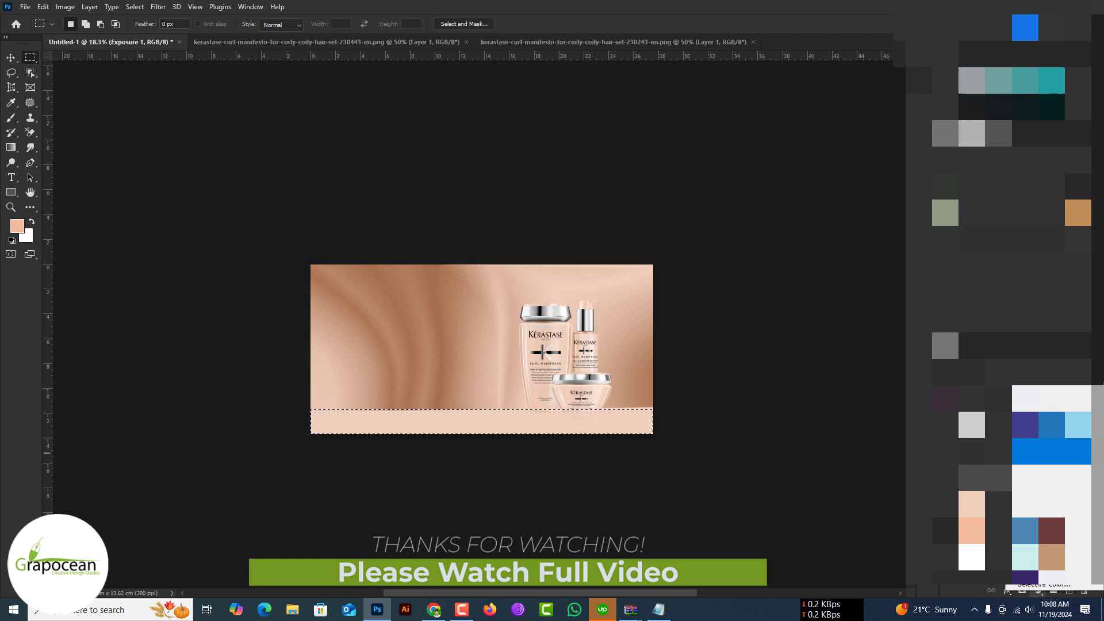
click(1041, 431)
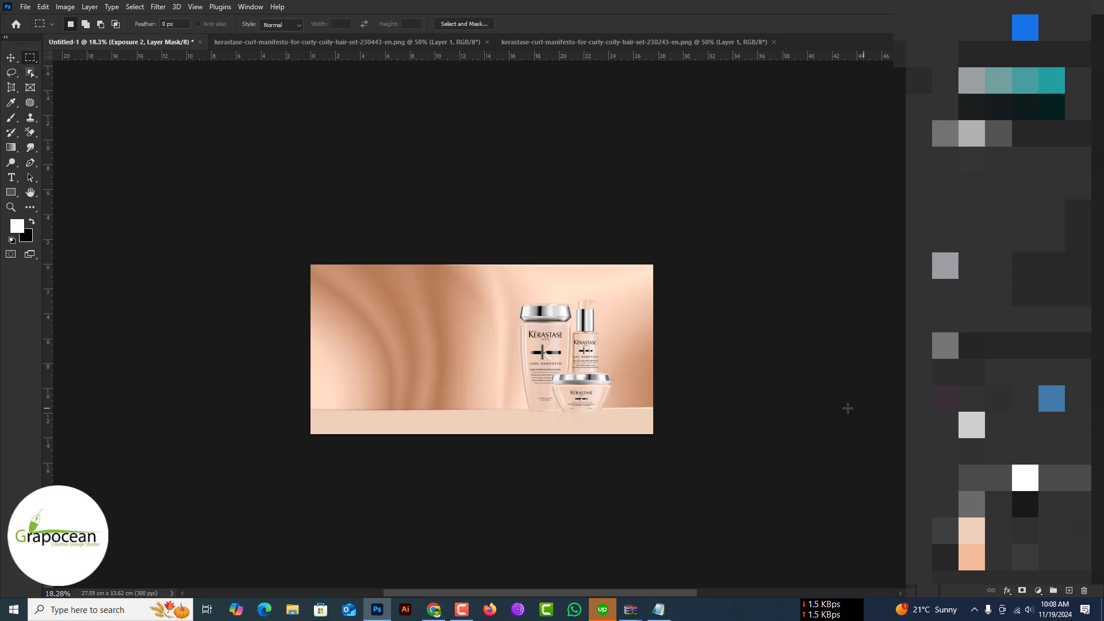
Slightly squash the shading layer's height with a free transform.
scroll(469, 322, up, 3)
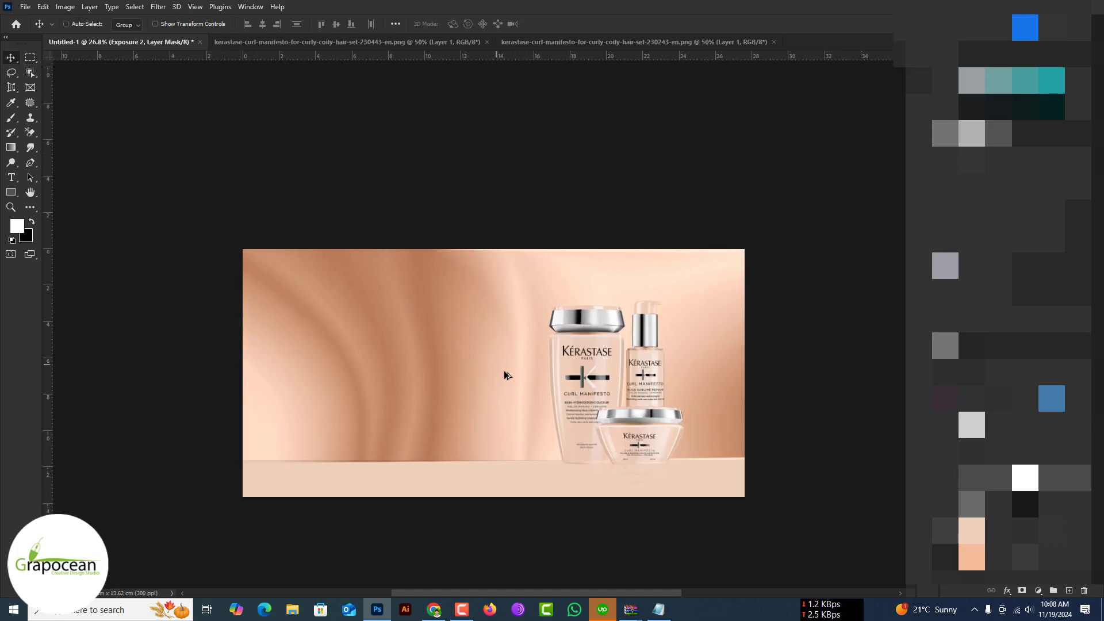
click(530, 403)
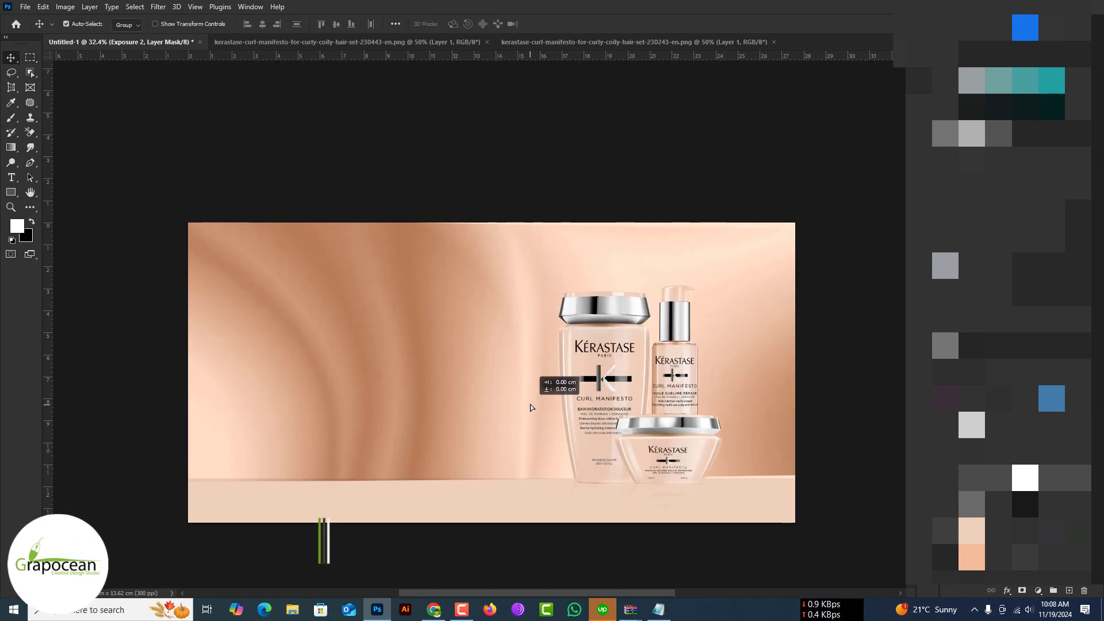
key(ctrl+t)
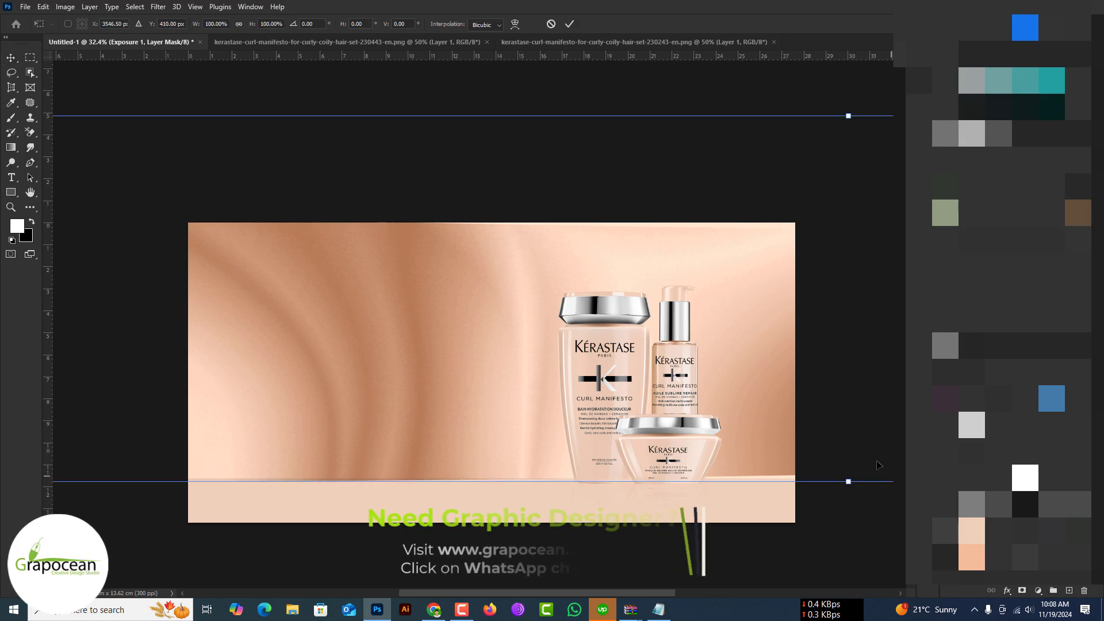
drag(850, 481, 854, 478)
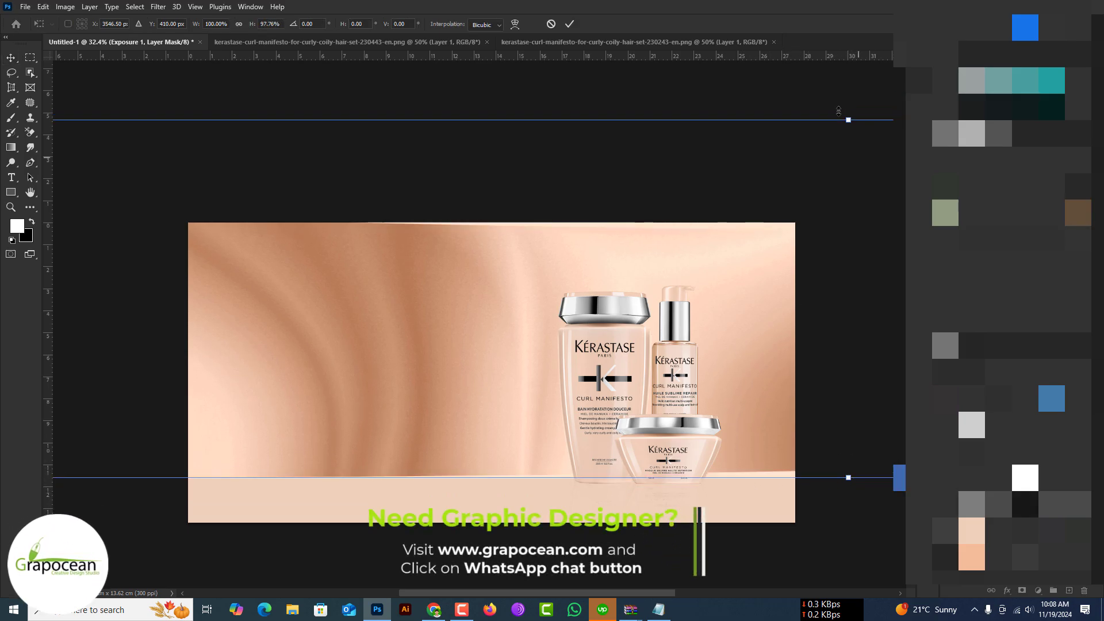
key(Return)
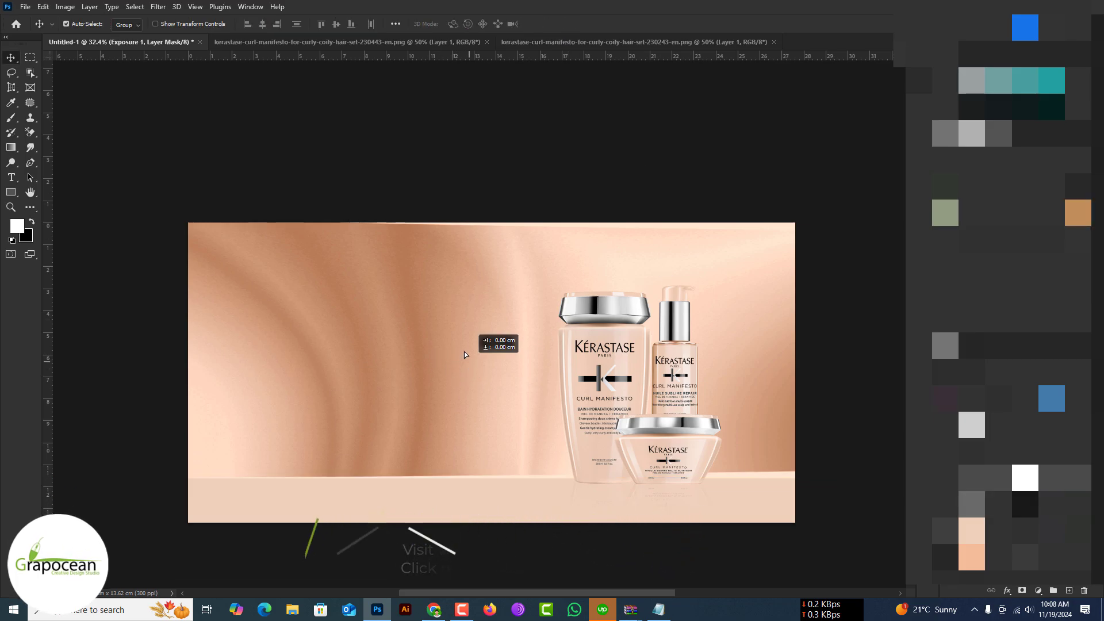
Position the light floor band and stretch it down to the canvas bottom (about 153%).
drag(464, 355, 459, 409)
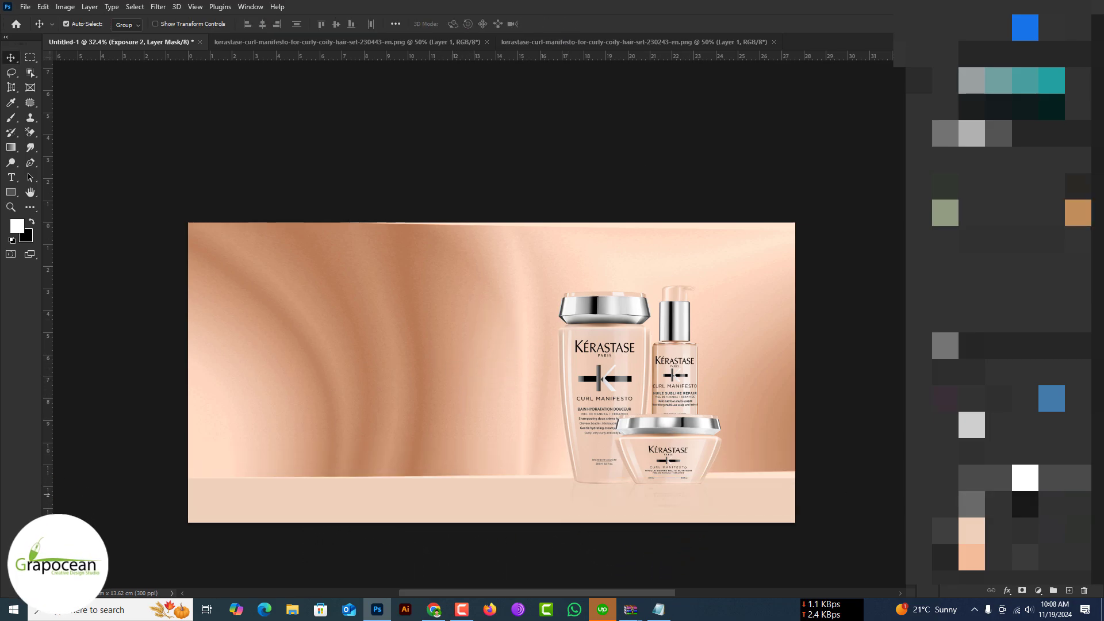
key(ctrl+i)
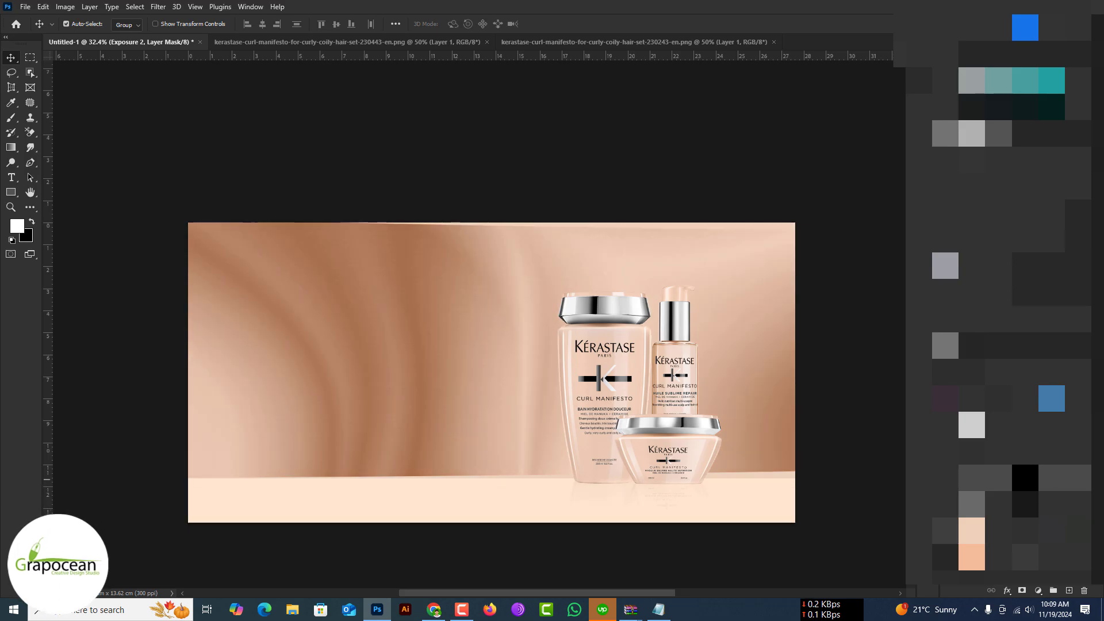
key(shift+Up)
key(shift+Up)
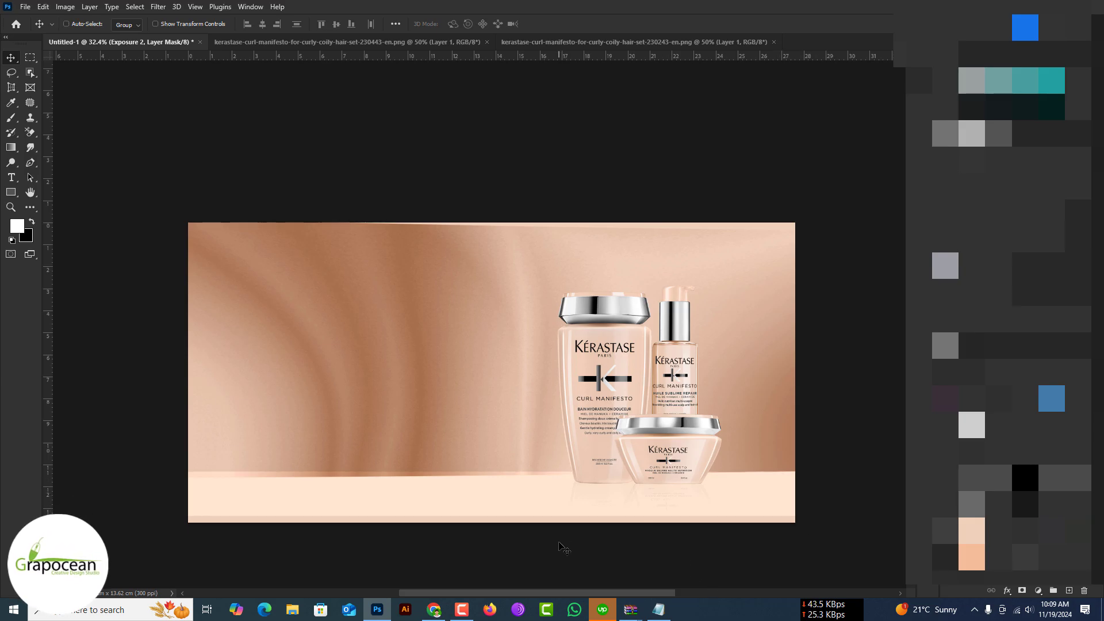
key(ctrl+t)
drag(493, 515, 492, 535)
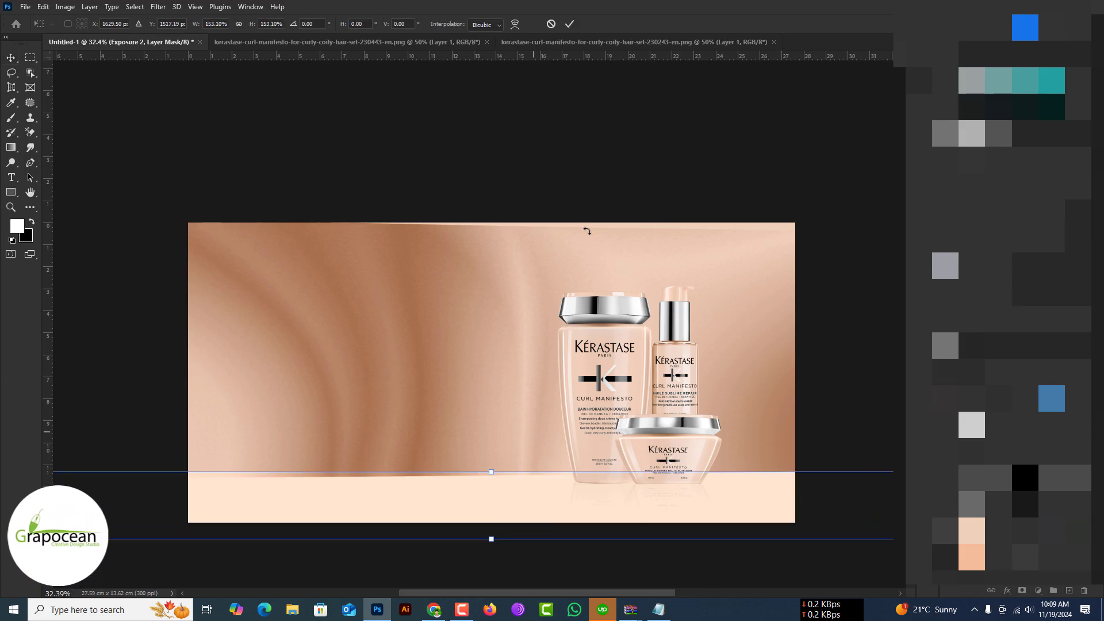
click(569, 23)
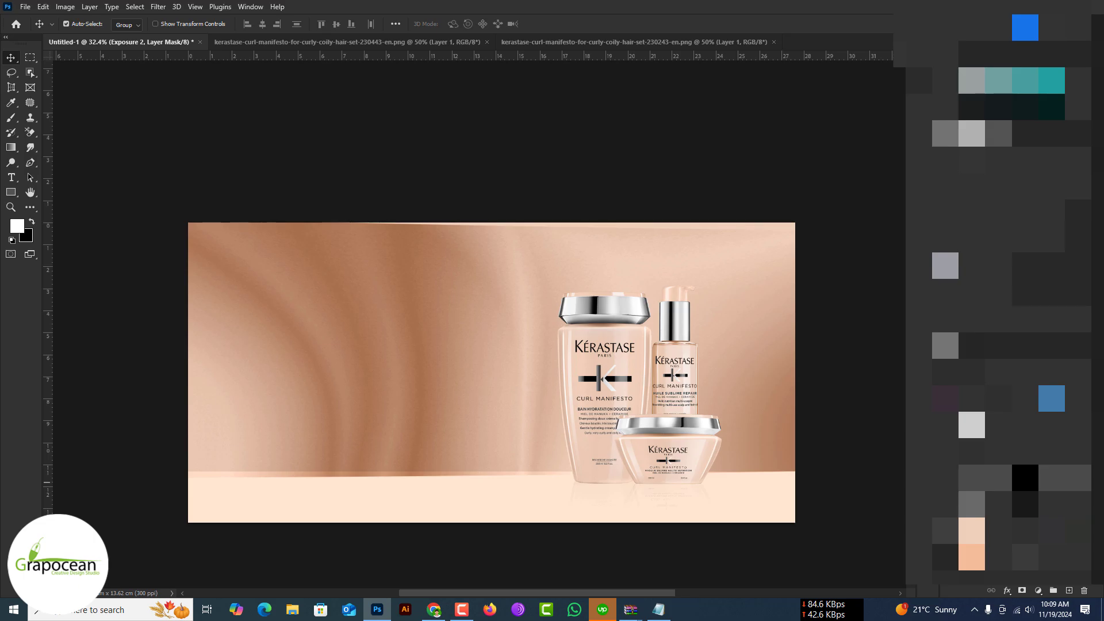
key(ctrl)
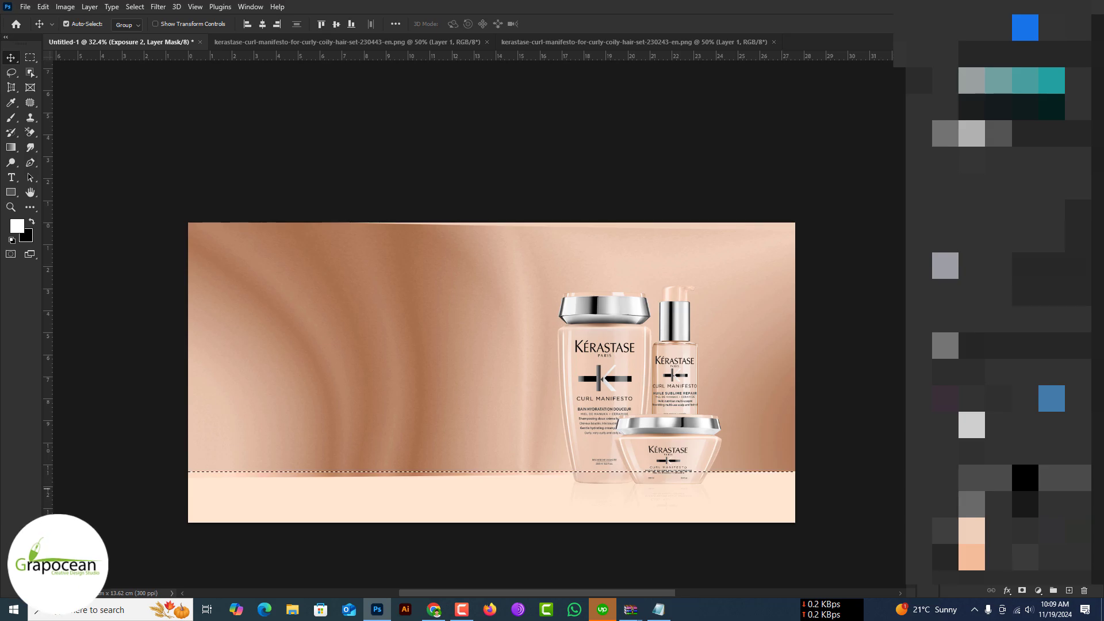
Target the Exposure 1 mask and load a selection of the upper area above the floor.
click(1013, 504)
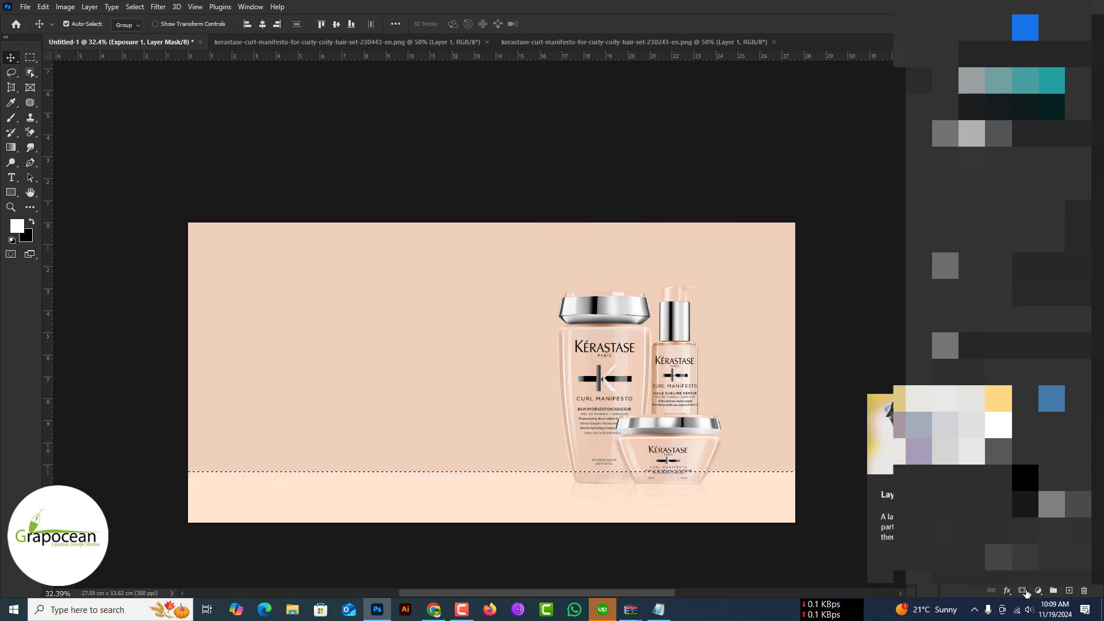
key(ctrl)
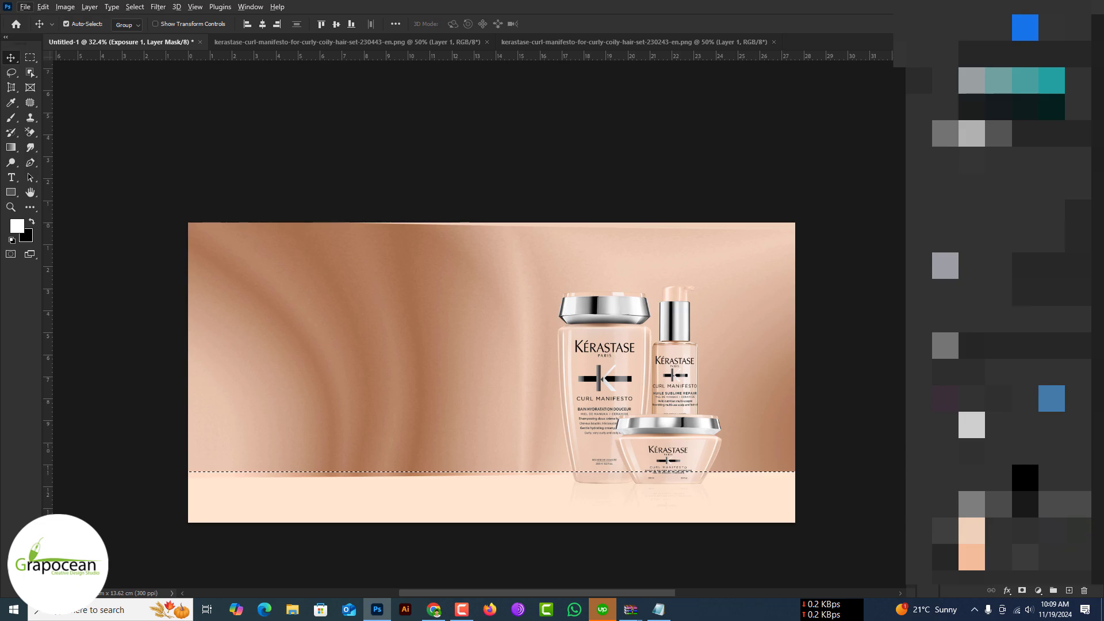
click(1038, 424)
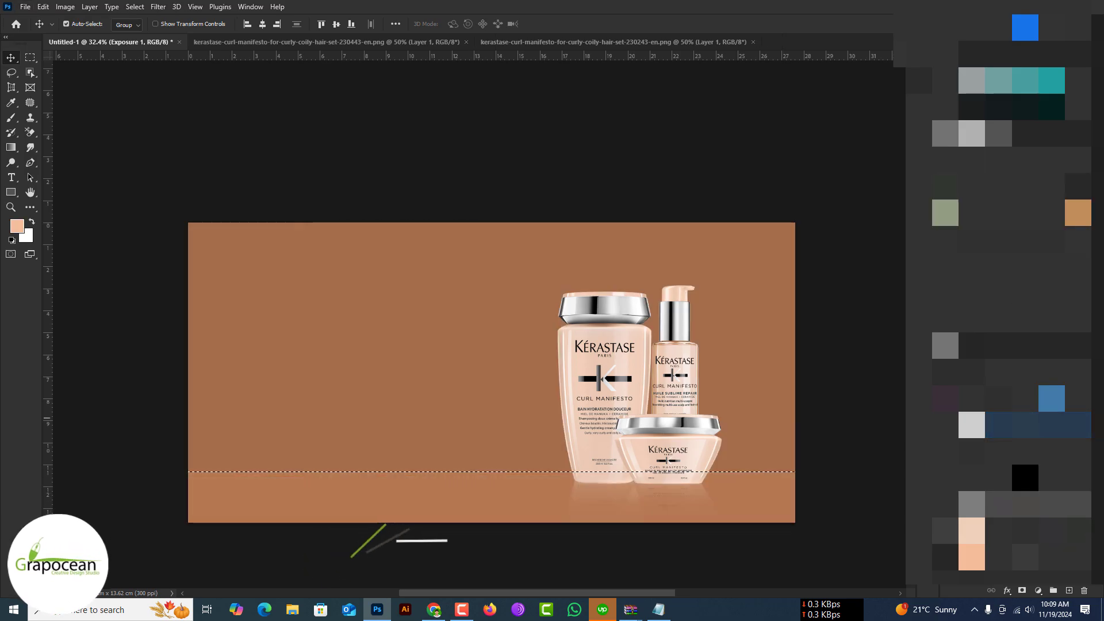
key(ctrl+z)
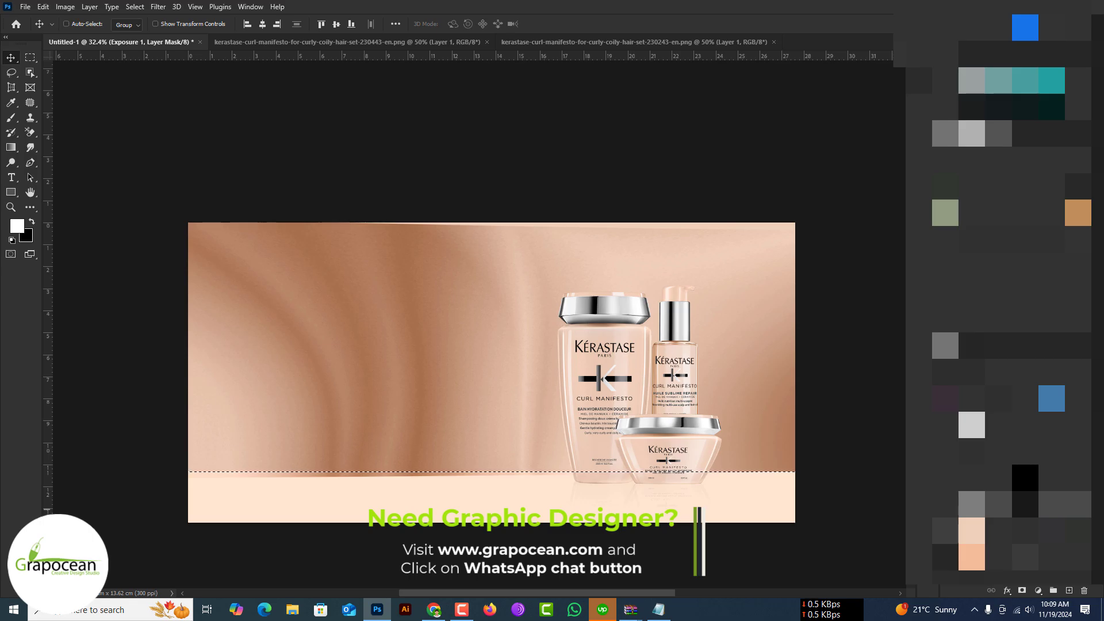
key(ctrl)
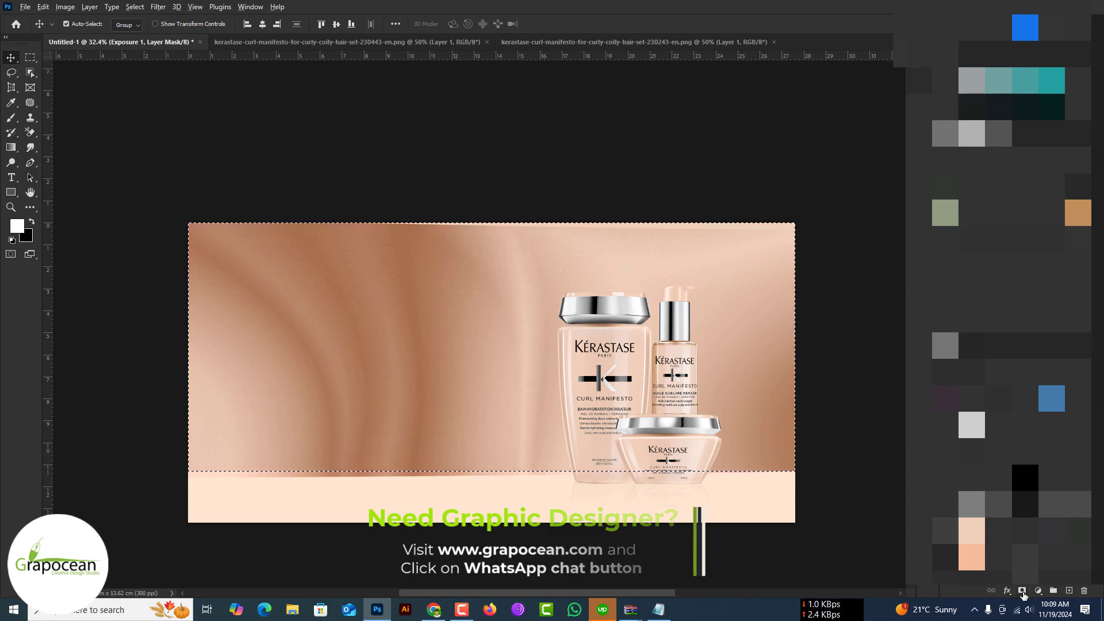
click(1023, 592)
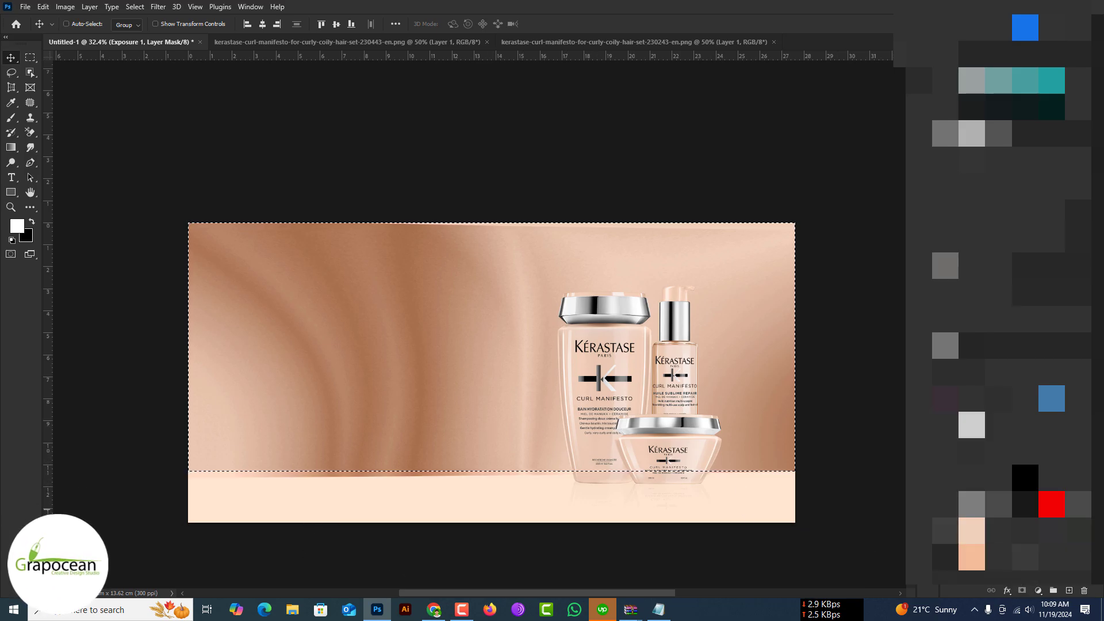
key(ctrl)
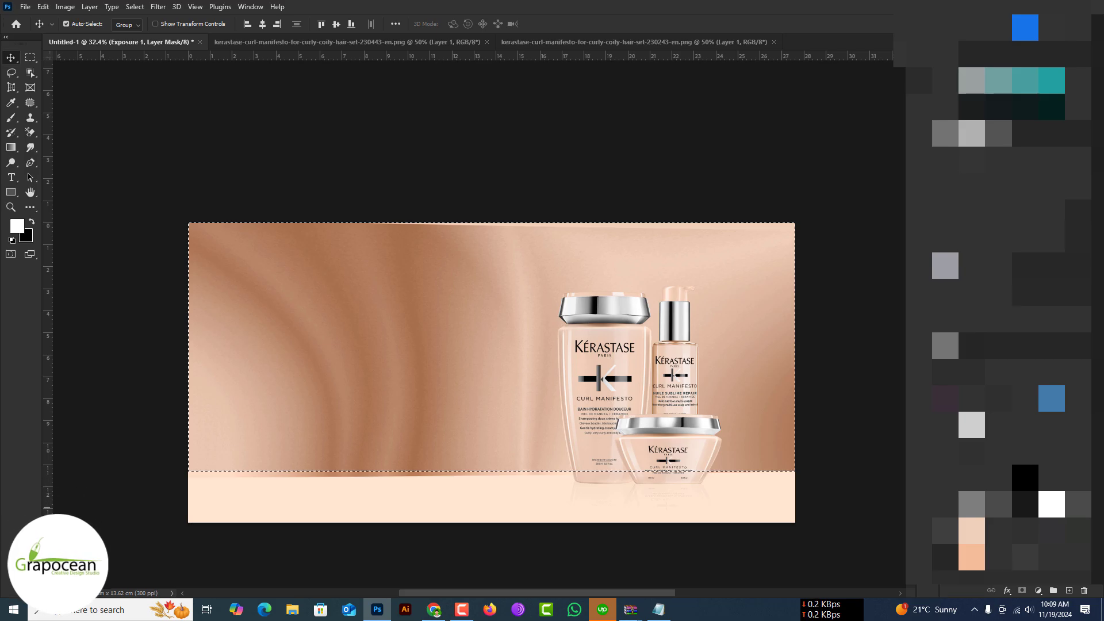
Invert the selection to the bottom strip and set up a black, Normal-mode brush.
click(1052, 530)
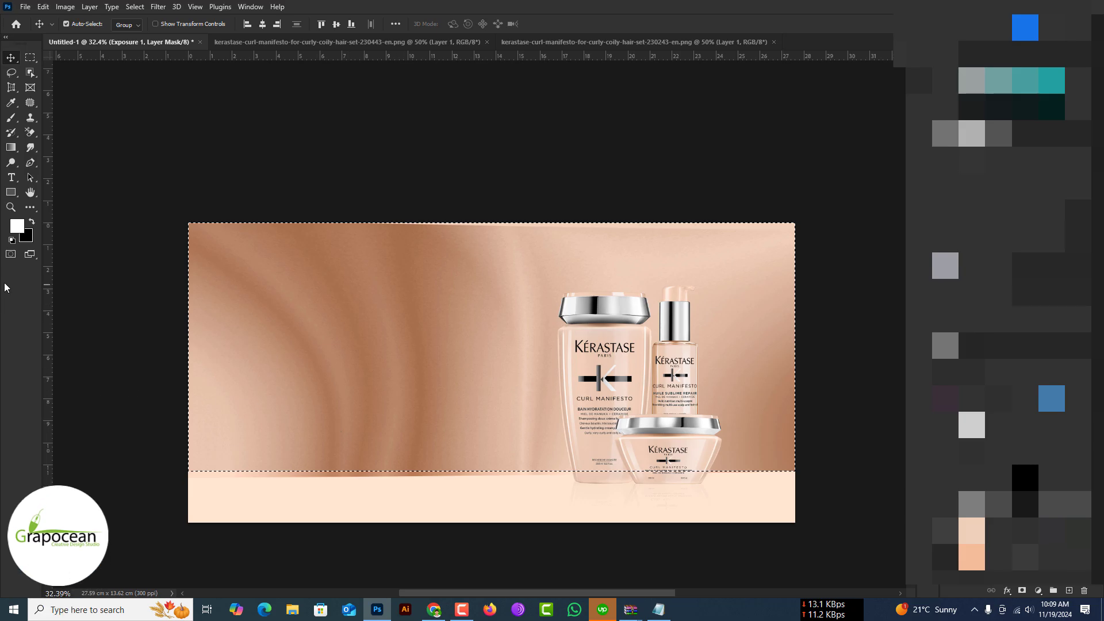
key(ctrl+shift+i)
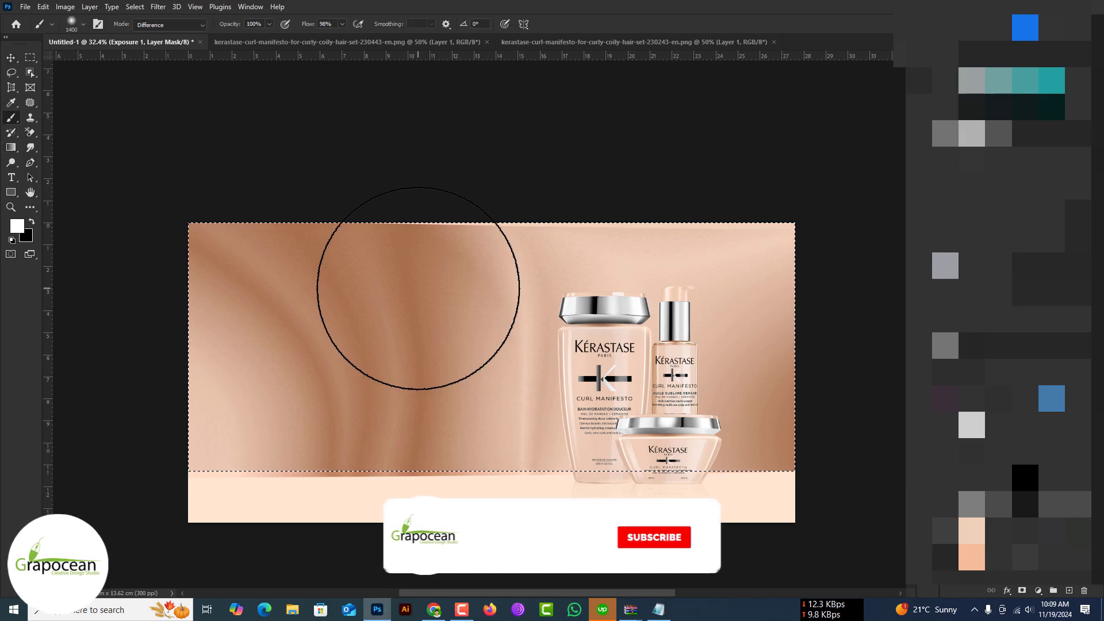
key(x)
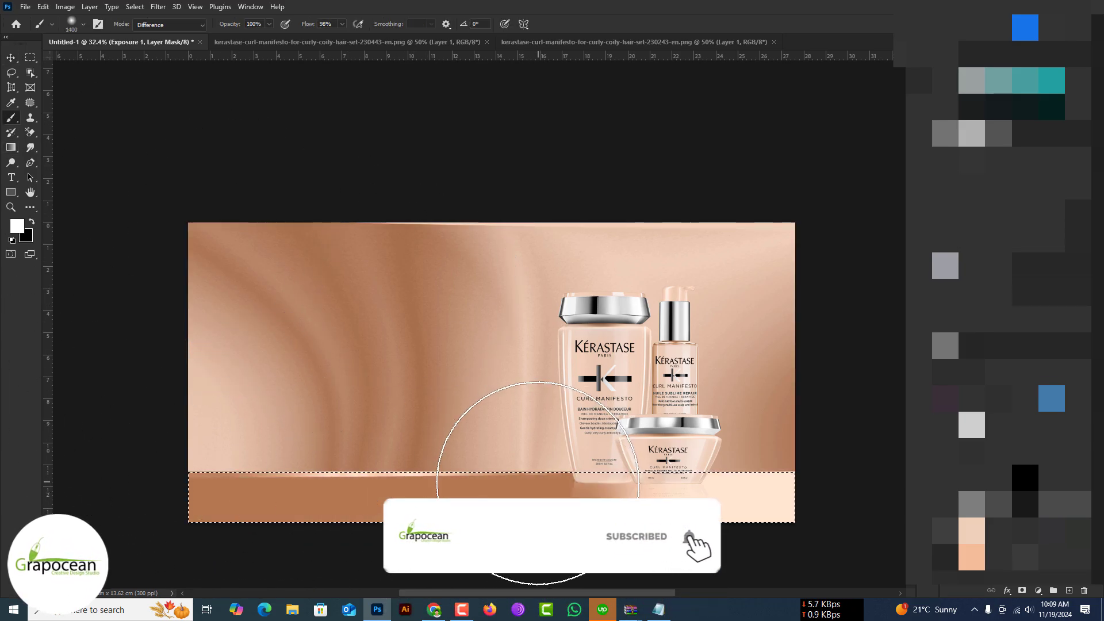
click(198, 26)
click(150, 34)
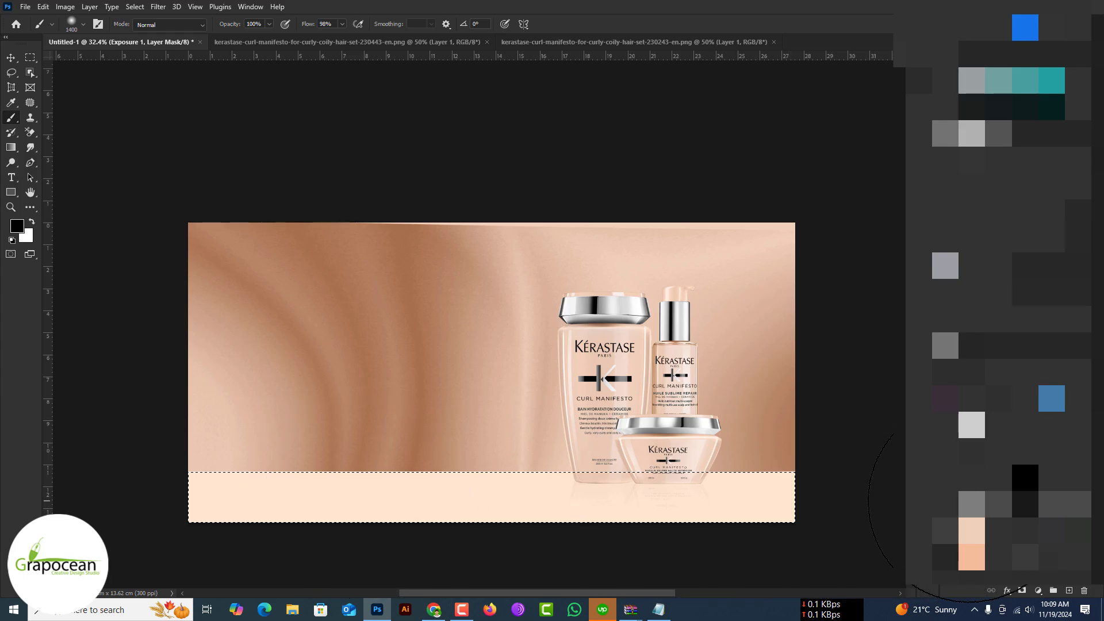
click(10, 58)
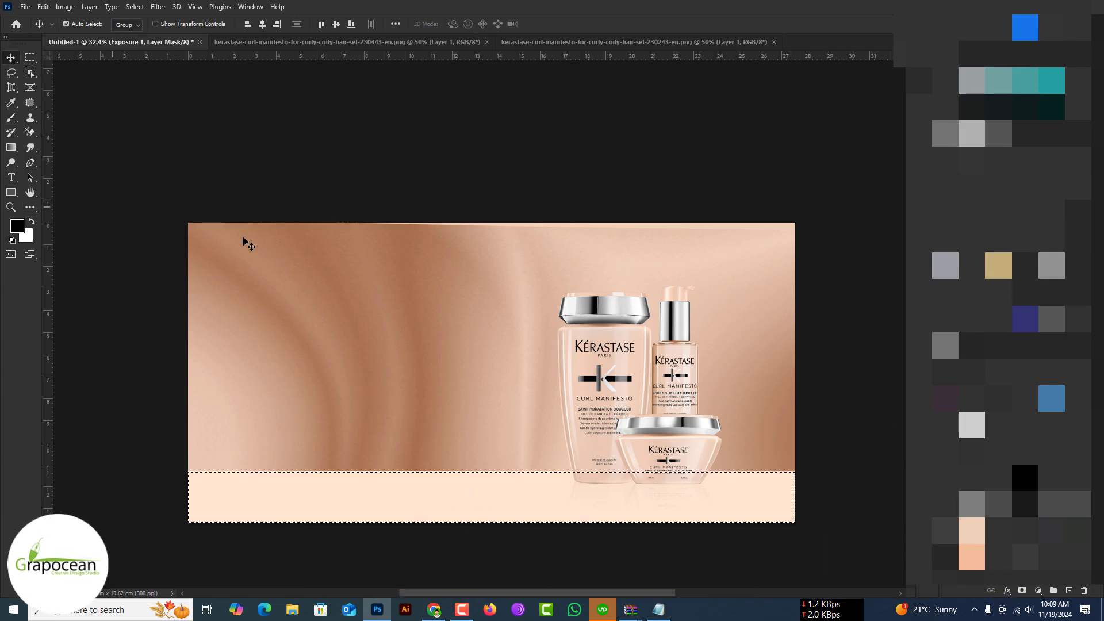
Extend the Exposure layer's top edge slightly above the canvas with a free transform.
key(ctrl+t)
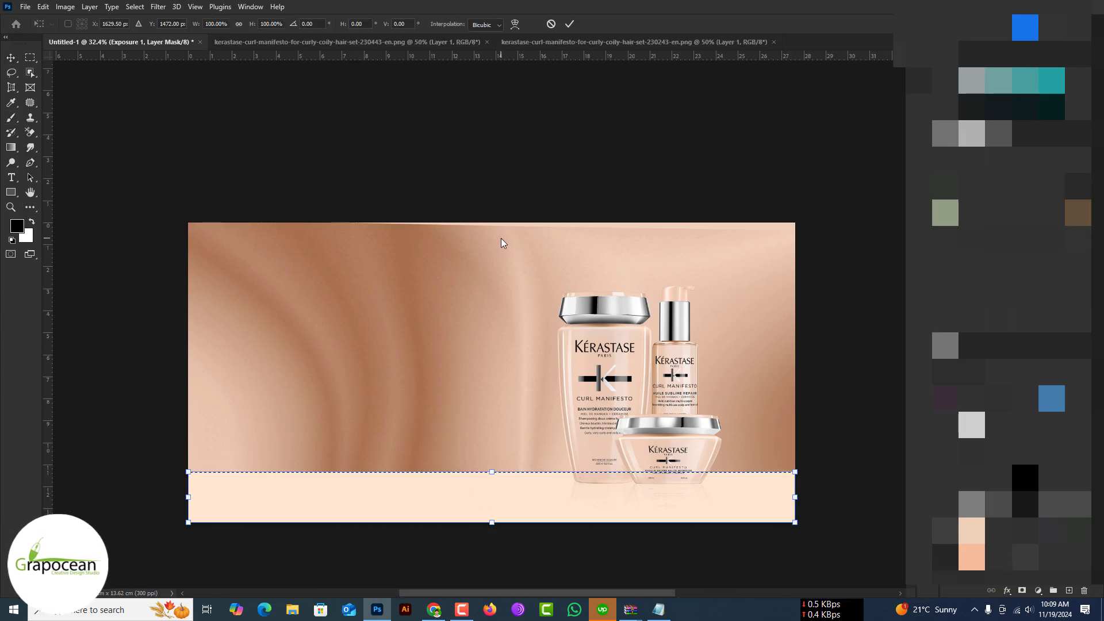
key(v)
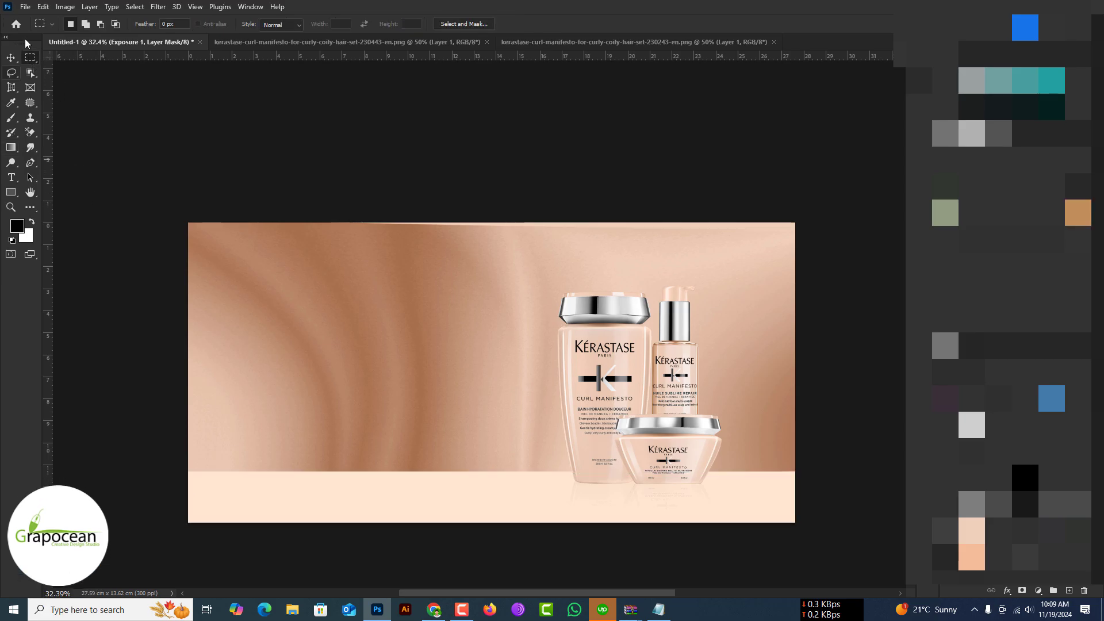
key(ctrl+t)
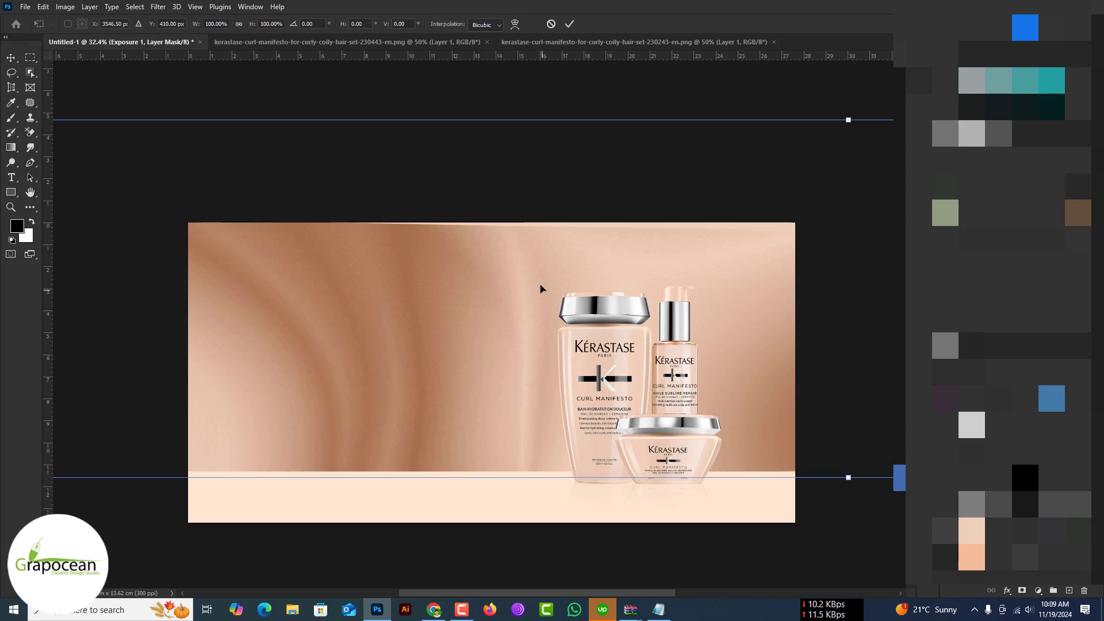
drag(851, 111, 850, 105)
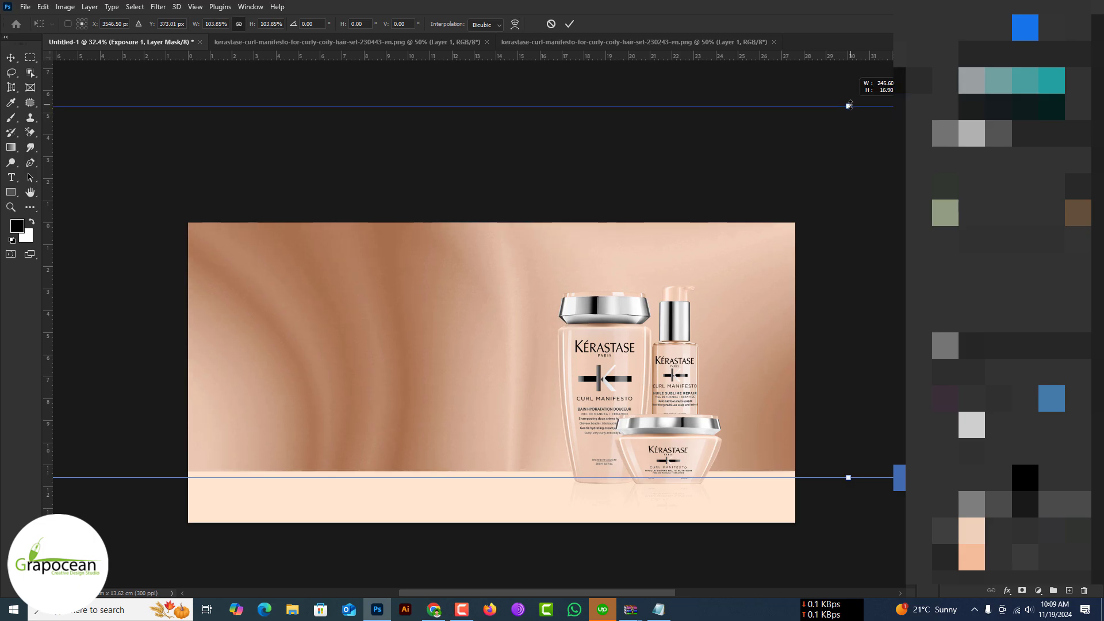
click(569, 23)
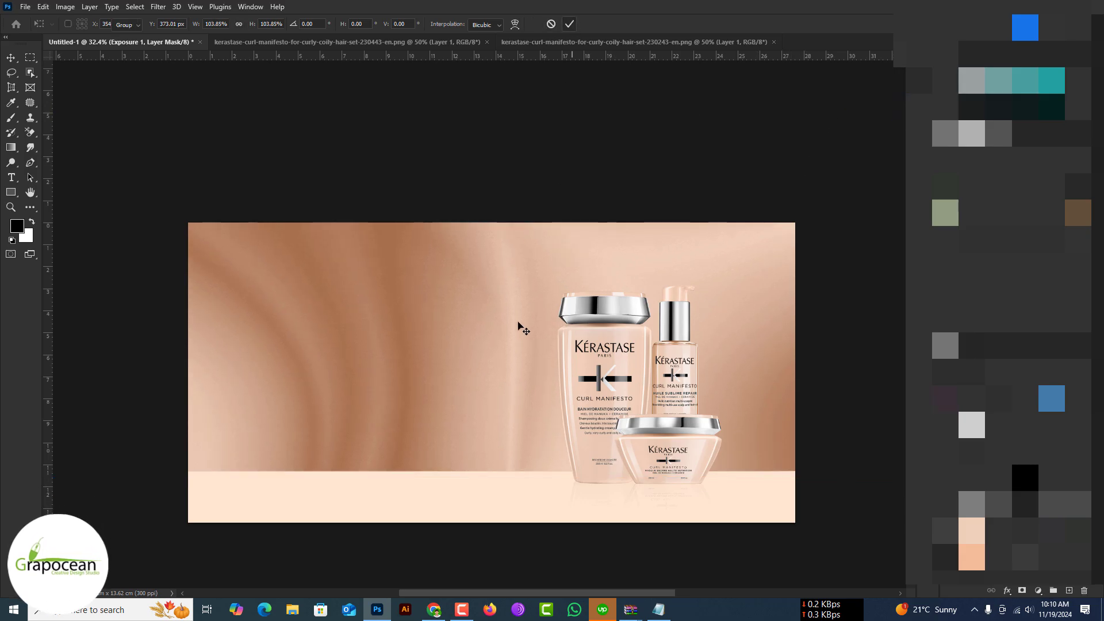
scroll(493, 390, down, 5)
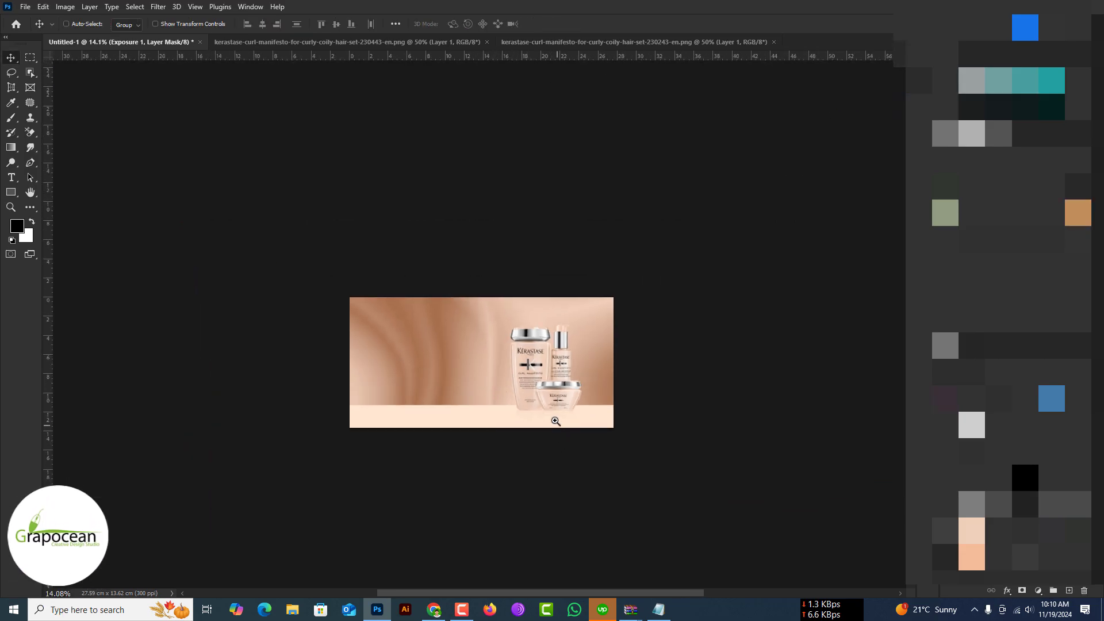
scroll(552, 409, up, 1)
scroll(553, 408, up, 1)
scroll(553, 409, up, 1)
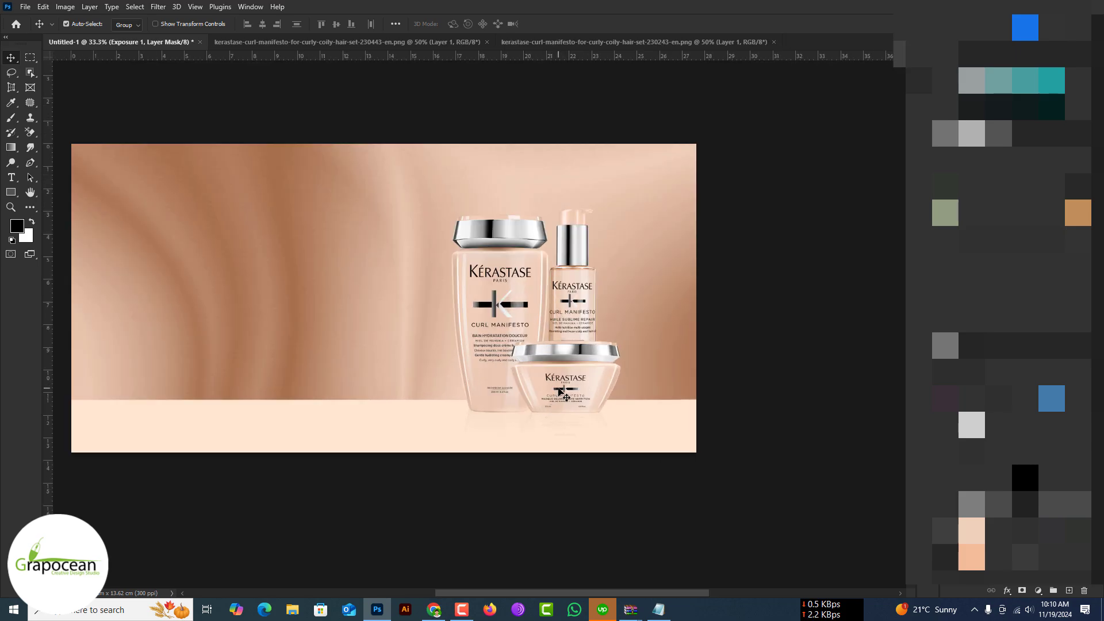
Shift the Layer 3 products slightly left, then add a Hue/Saturation layer above Layer 1.
click(562, 390)
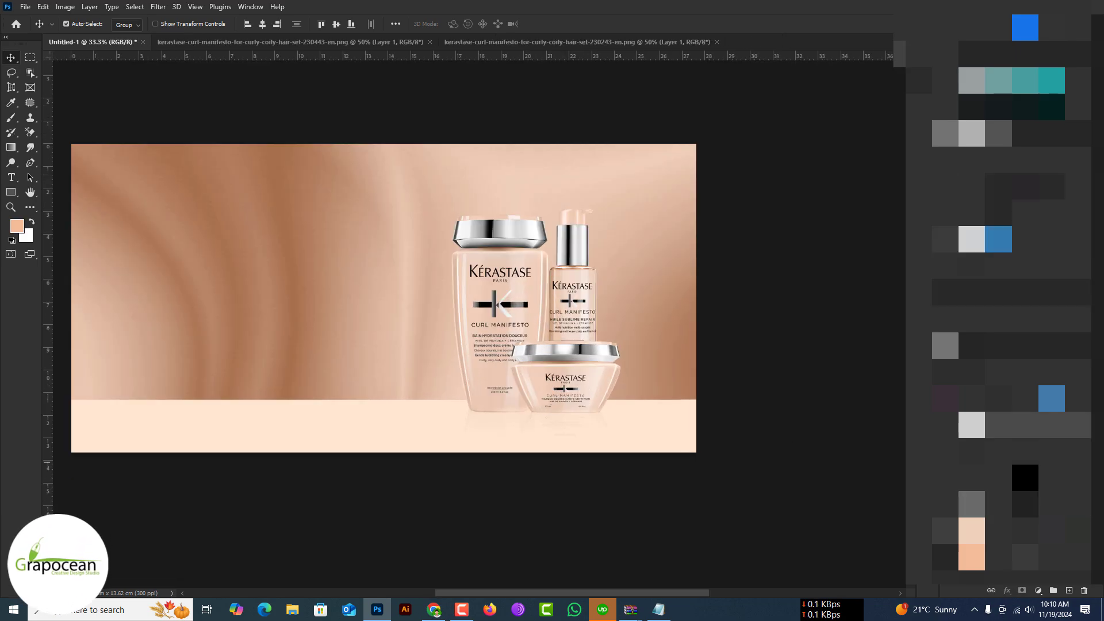
key(ctrl+minus)
scroll(476, 324, down, 1)
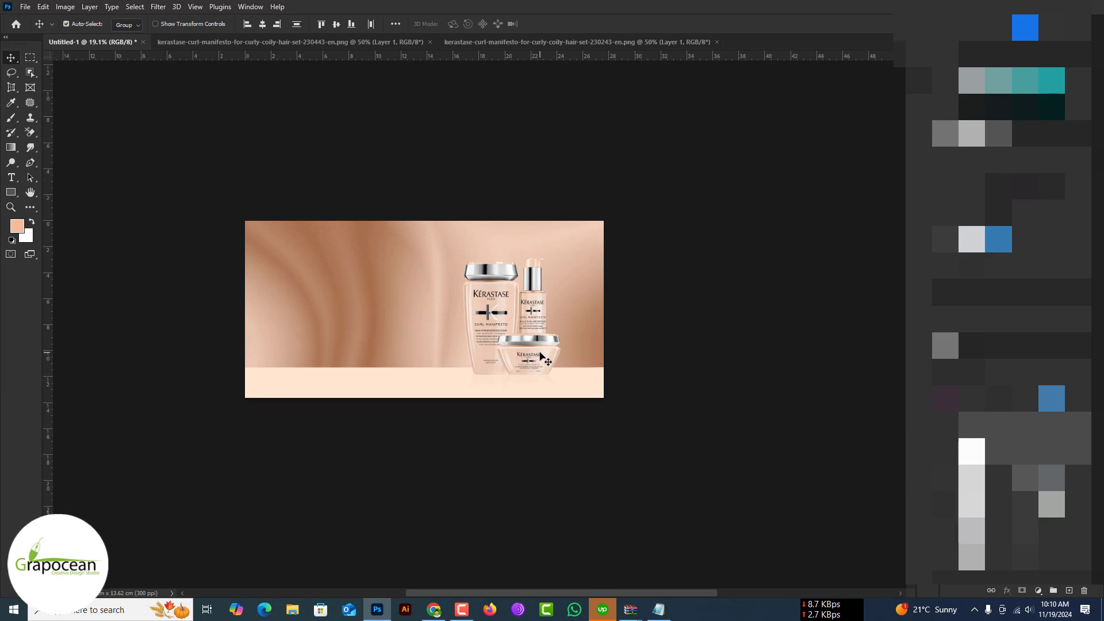
mouse_move(538, 361)
mouse_down()
mouse_move(379, 365)
mouse_move(528, 362)
mouse_up()
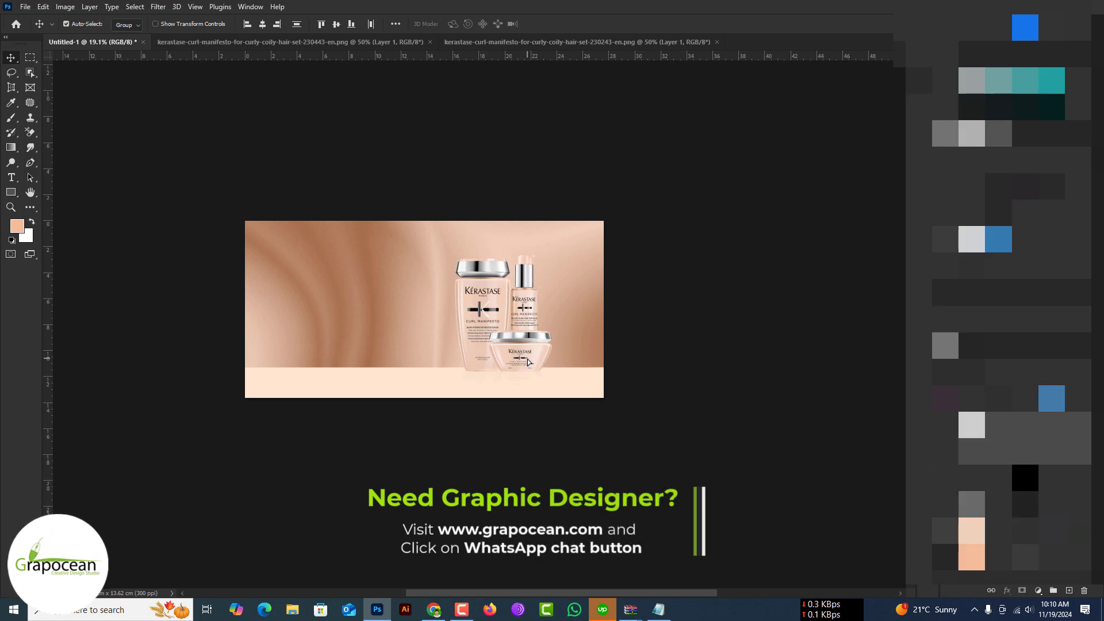
scroll(478, 377, up, 1)
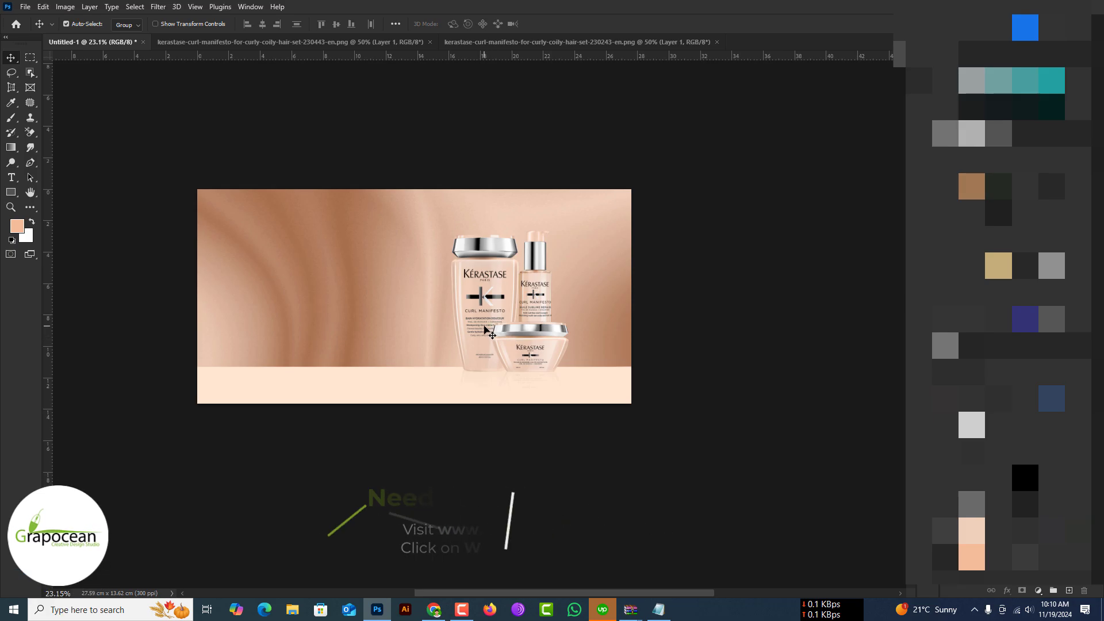
scroll(488, 332, up, 2)
scroll(488, 332, up, 1)
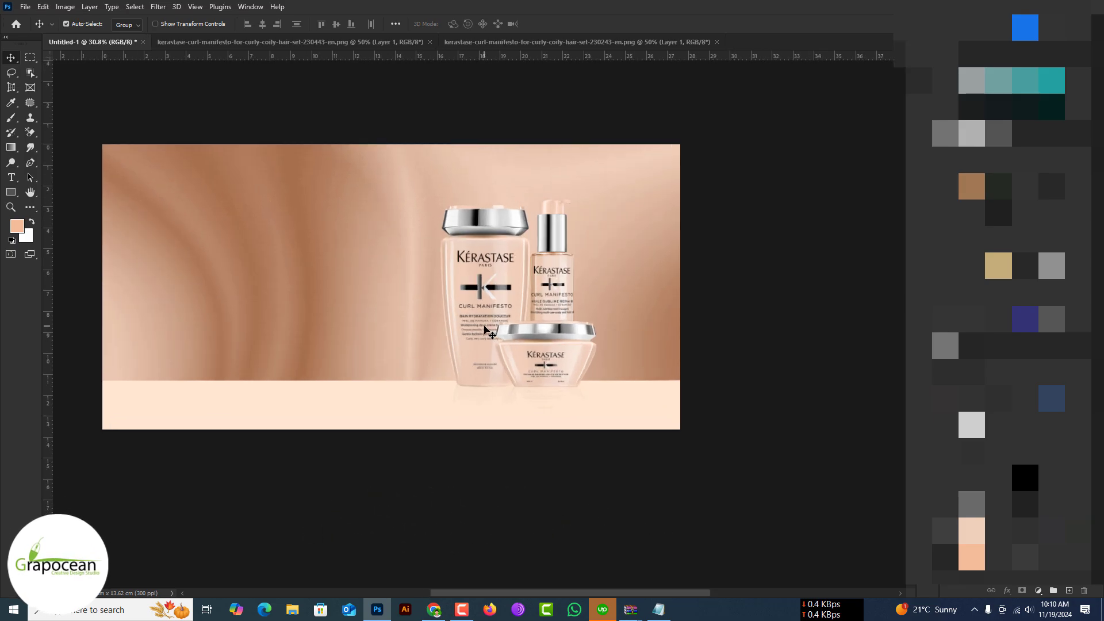
click(489, 291)
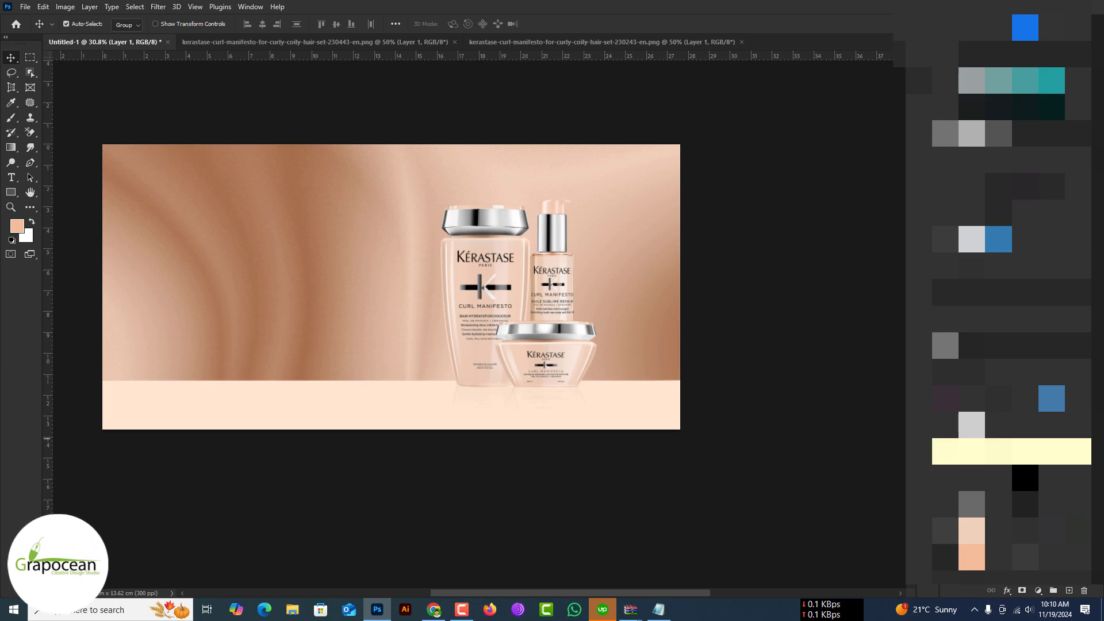
click(1036, 437)
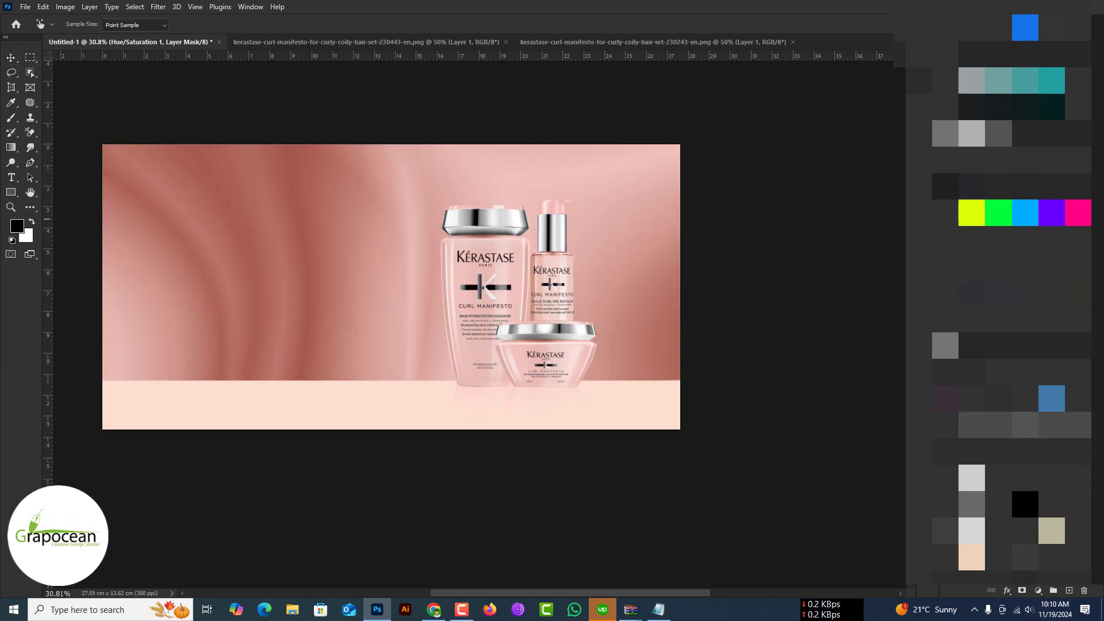
Switch from the Move tool to the Brush tool while refining the pink satin backdrop.
key(v)
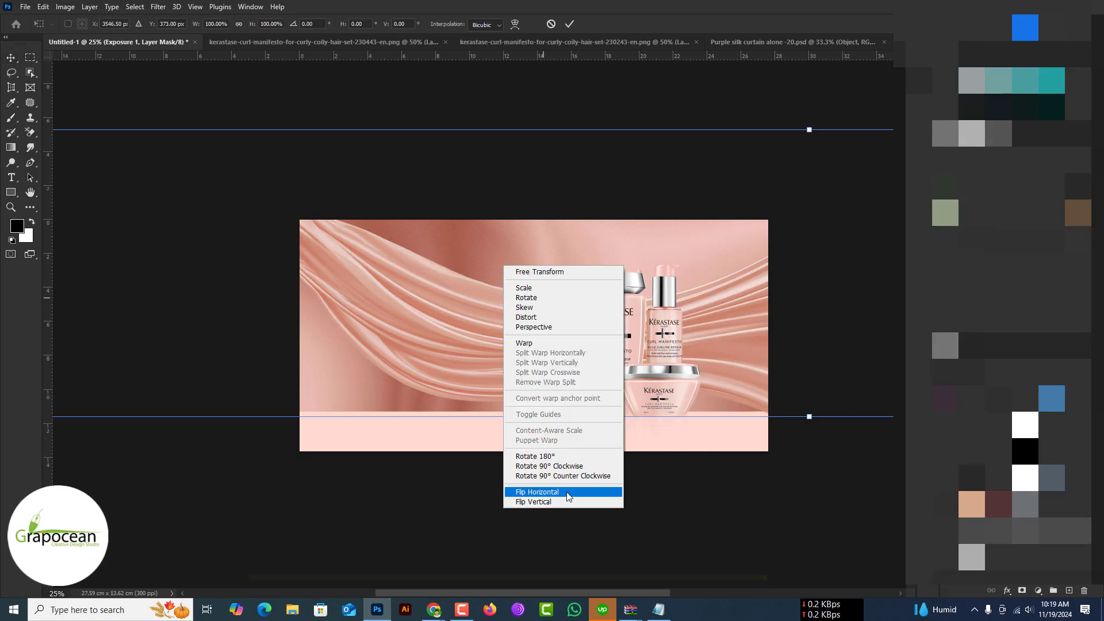
click(12, 118)
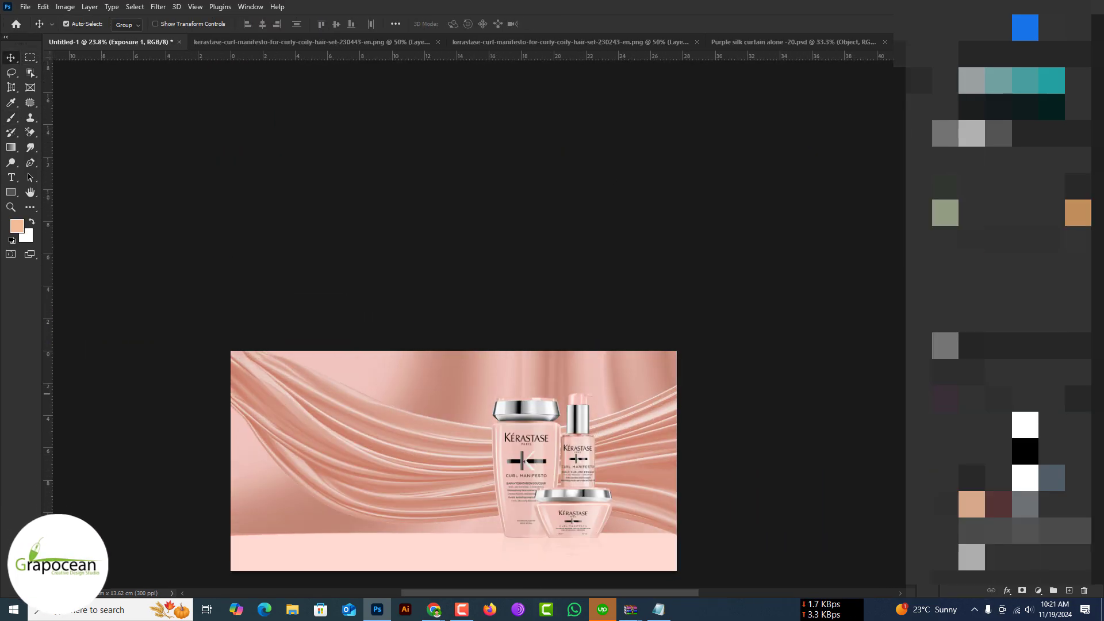
Open the Camera Raw Filter on the silk curtain layer to brighten it.
key(shift+ctrl+a)
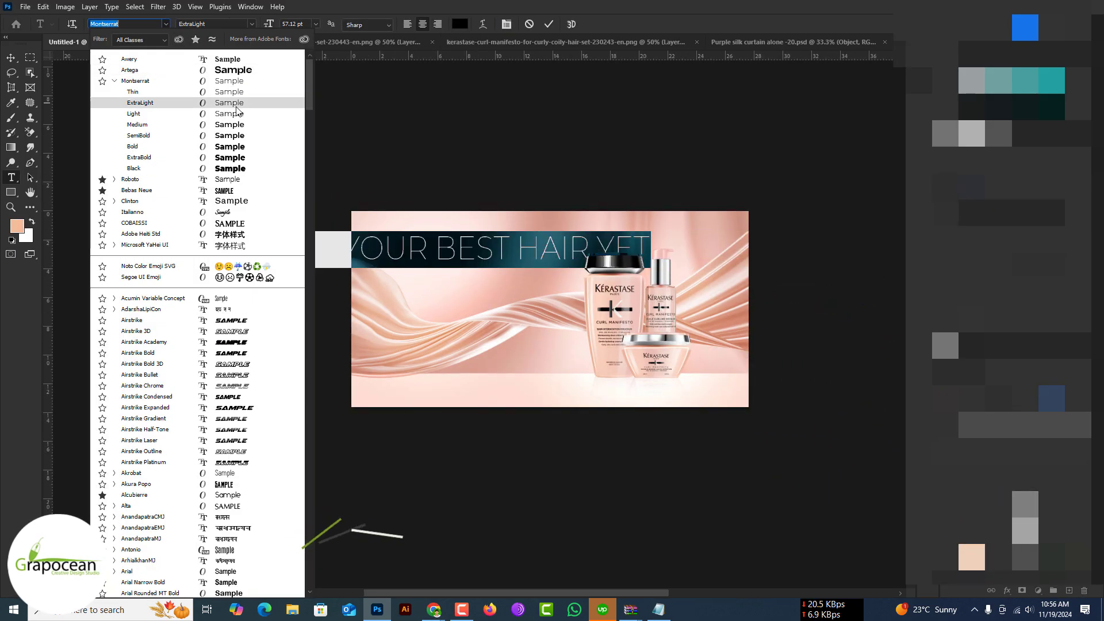
Apply Playfair Display as the headline's typeface.
click(144, 348)
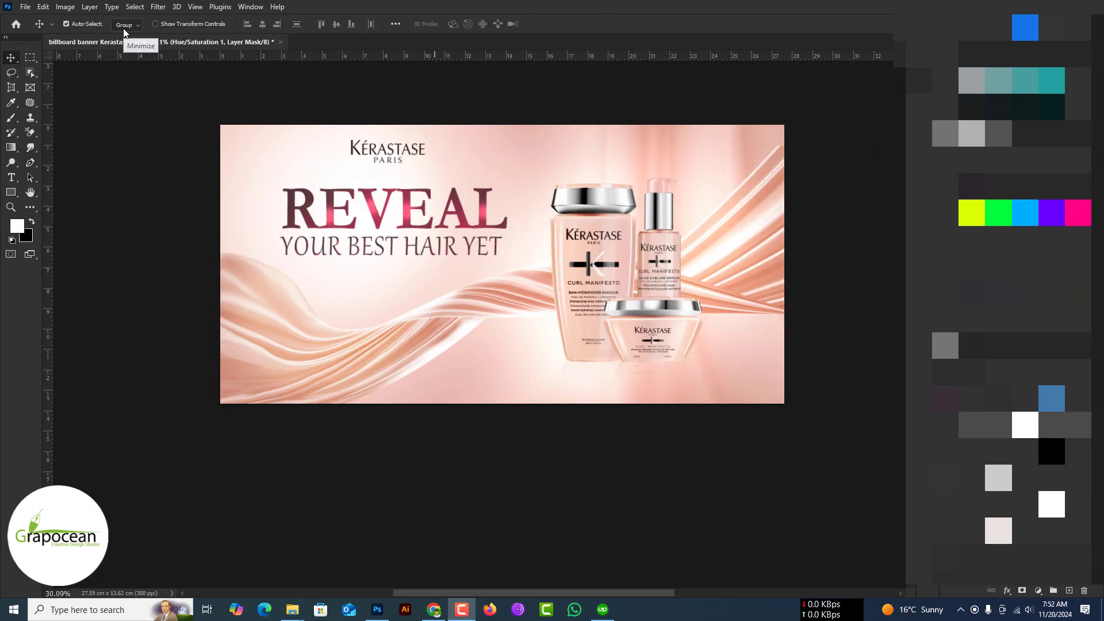
Choose a fog brush from the fog brushes folder in the brush presets.
right_click(58, 135)
click(58, 312)
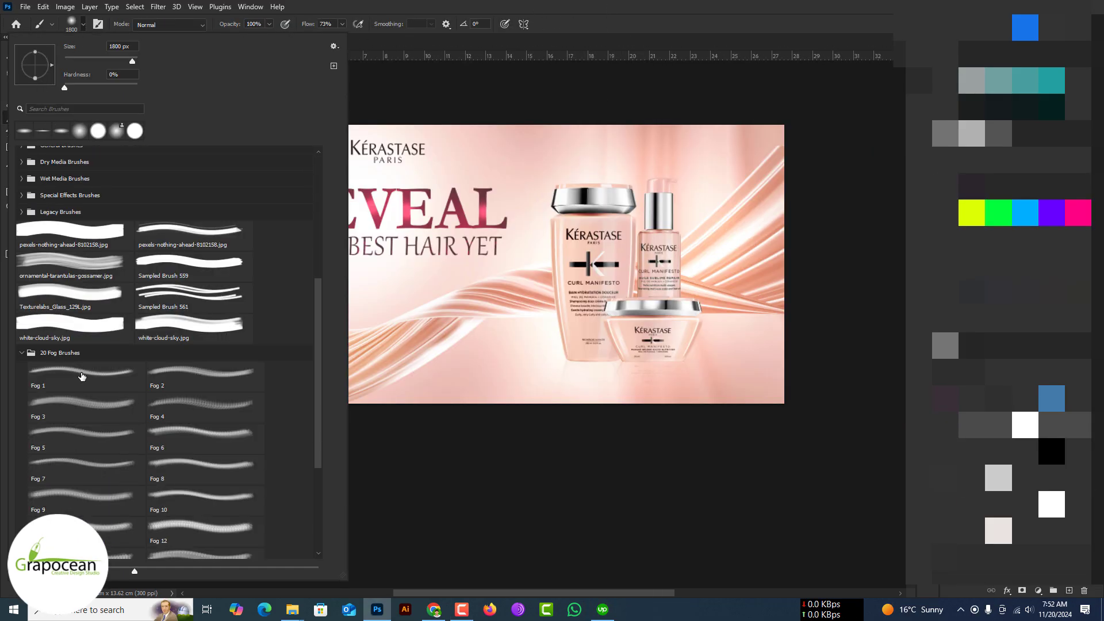
double_click(69, 403)
Create a new layer for the fog and open its blending options.
key(ctrl+shift+alt+n)
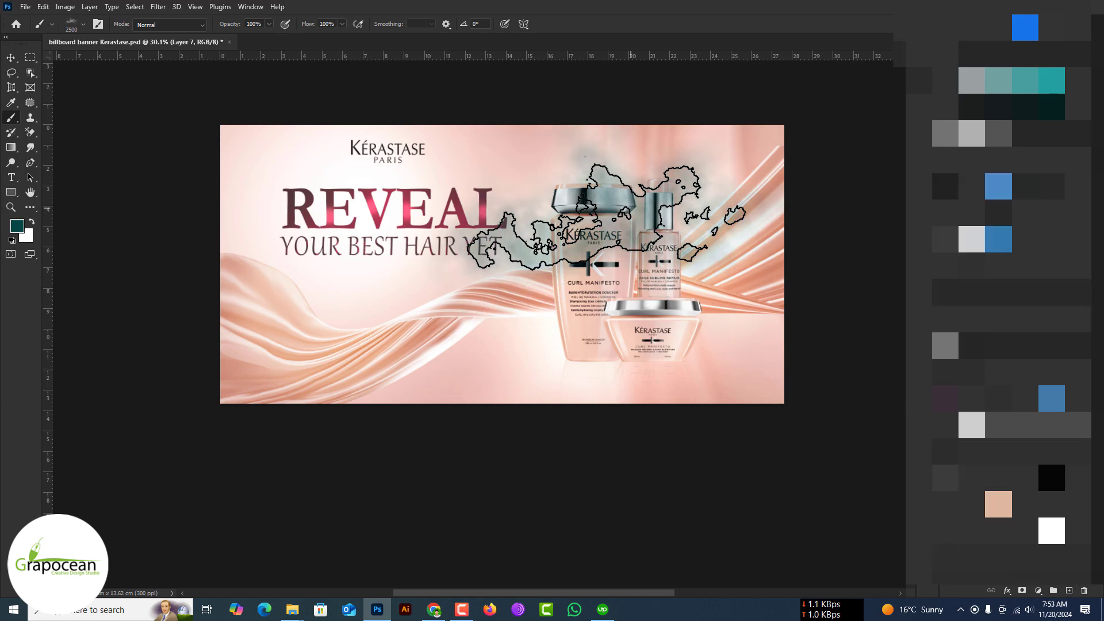
click(999, 185)
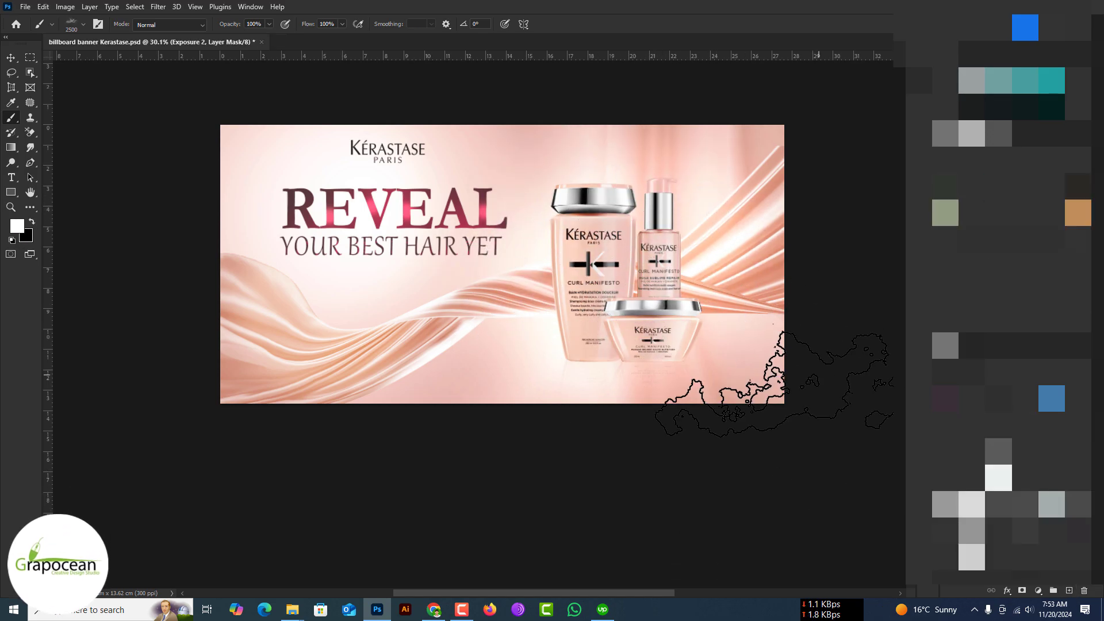
click(999, 239)
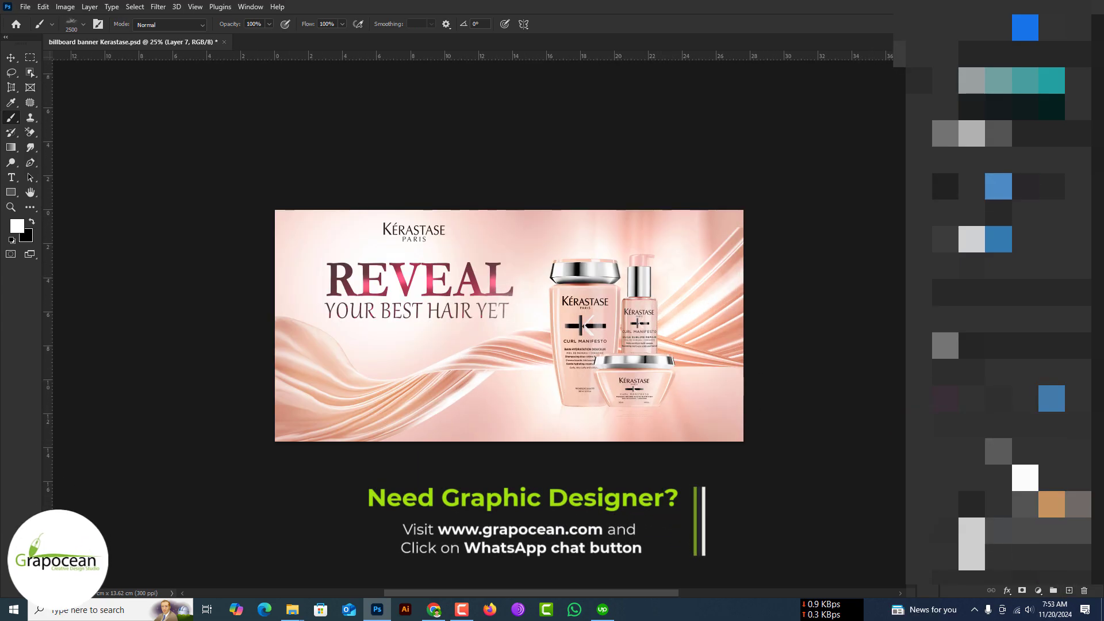
double_click(943, 163)
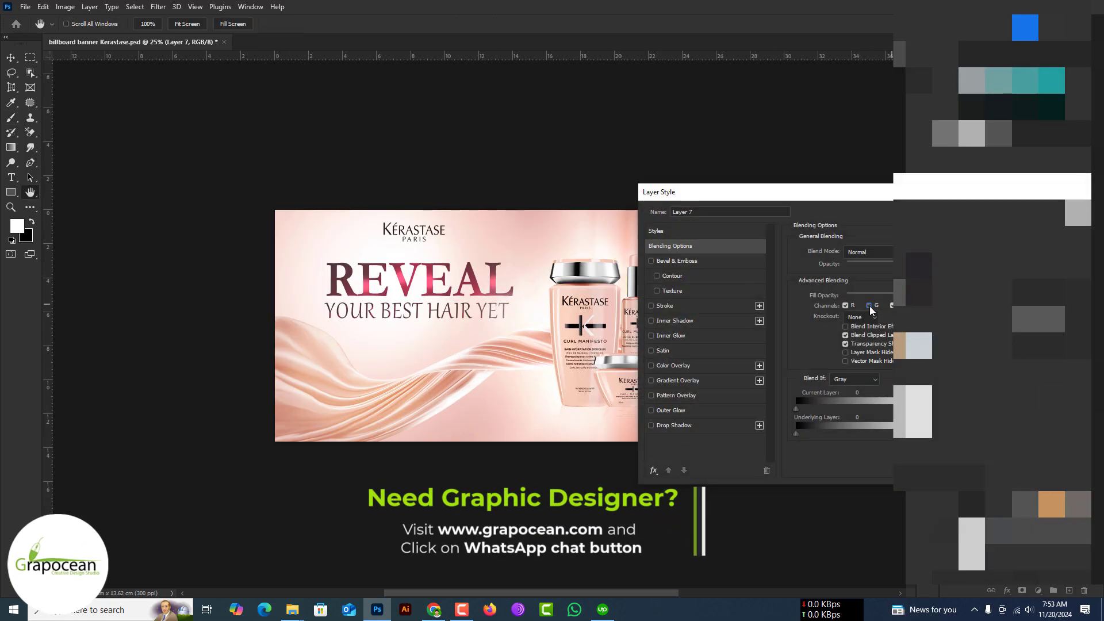
drag(765, 192, 868, 128)
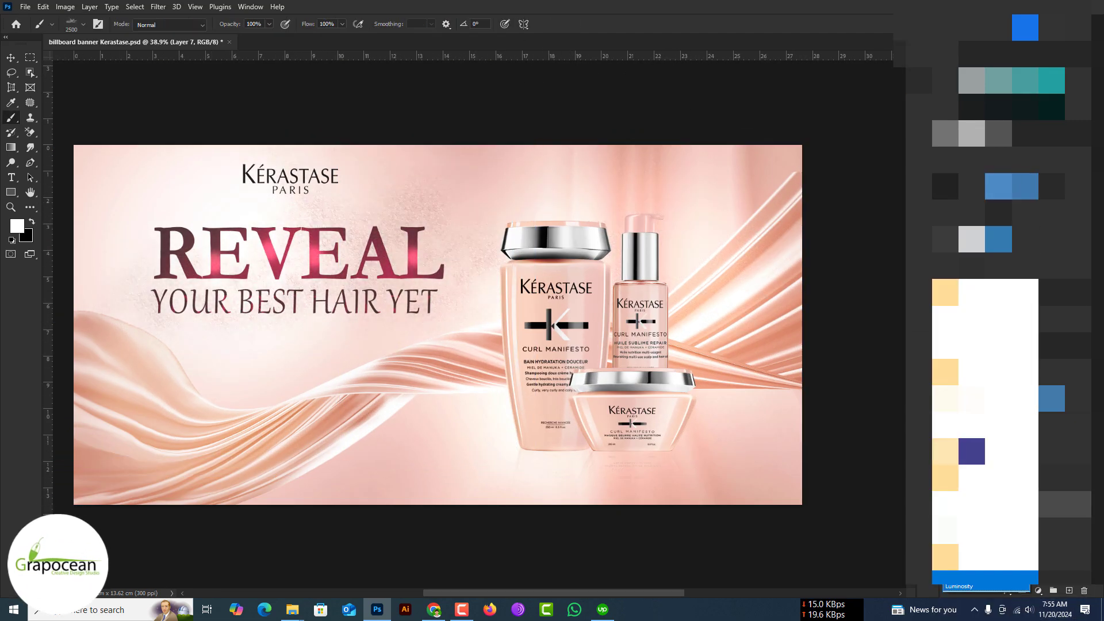
Set the fog layer to Luminosity blending and stretch it to about 142%.
click(959, 586)
key(ctrl+t)
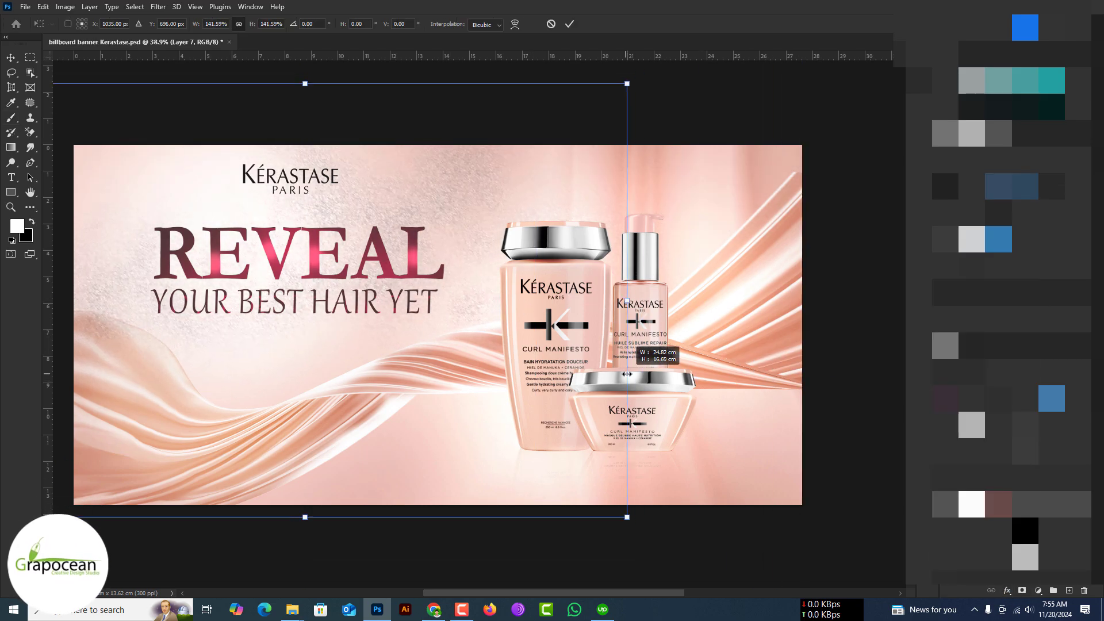
key(Return)
key(b)
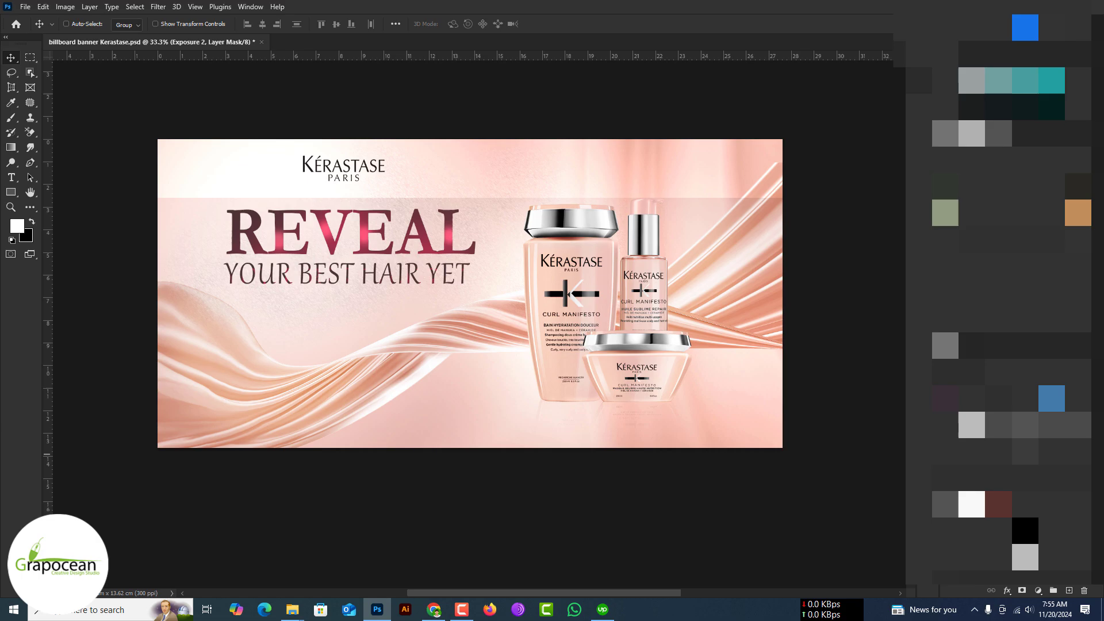
Move the Kérastase logo up and to the left.
click(943, 163)
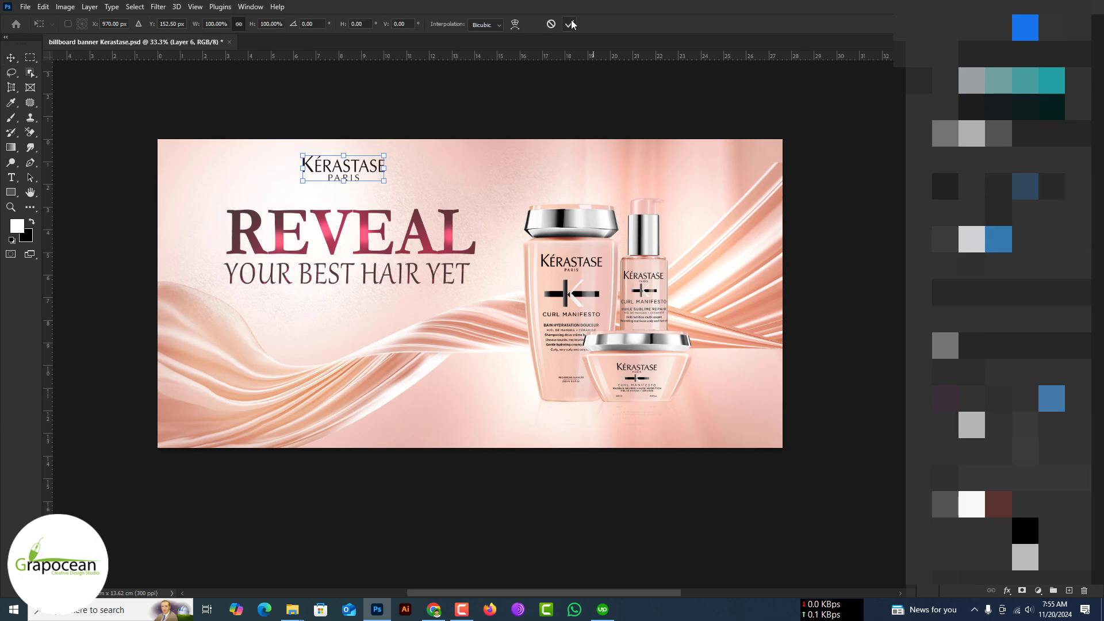
key(ctrl+t)
drag(459, 320, 401, 260)
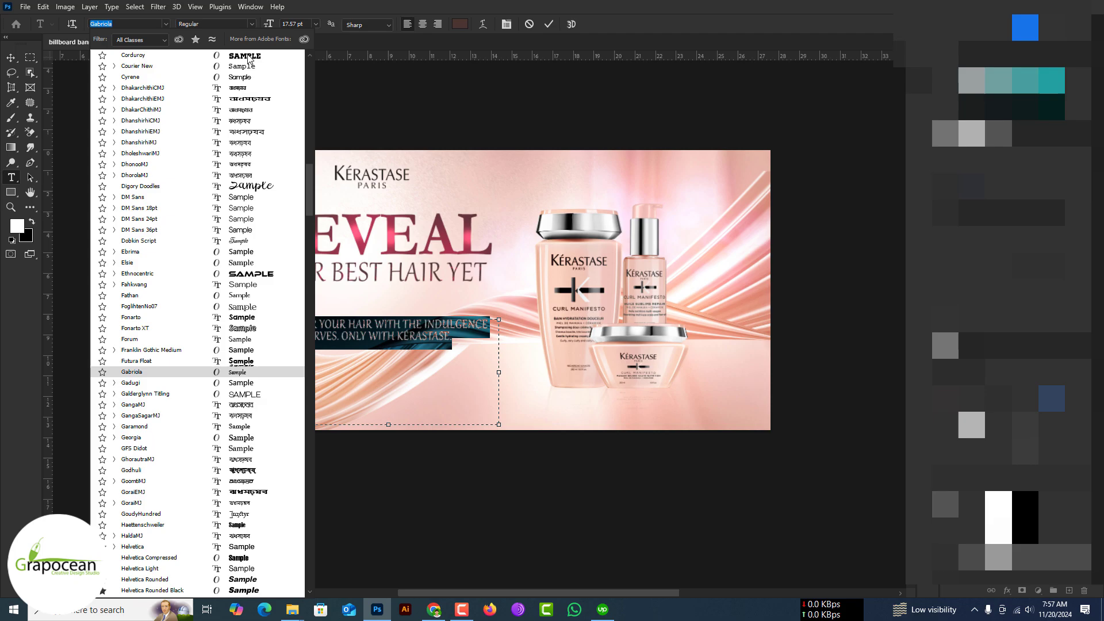
Type the tagline in Italianno and move it up and to the right.
text(alianno)
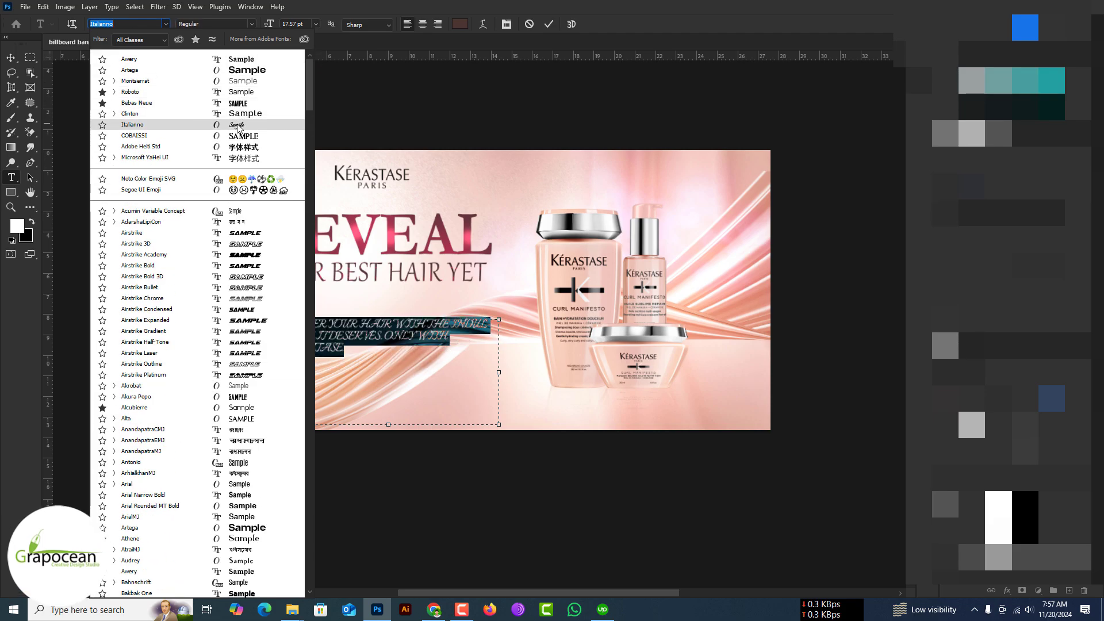
click(238, 124)
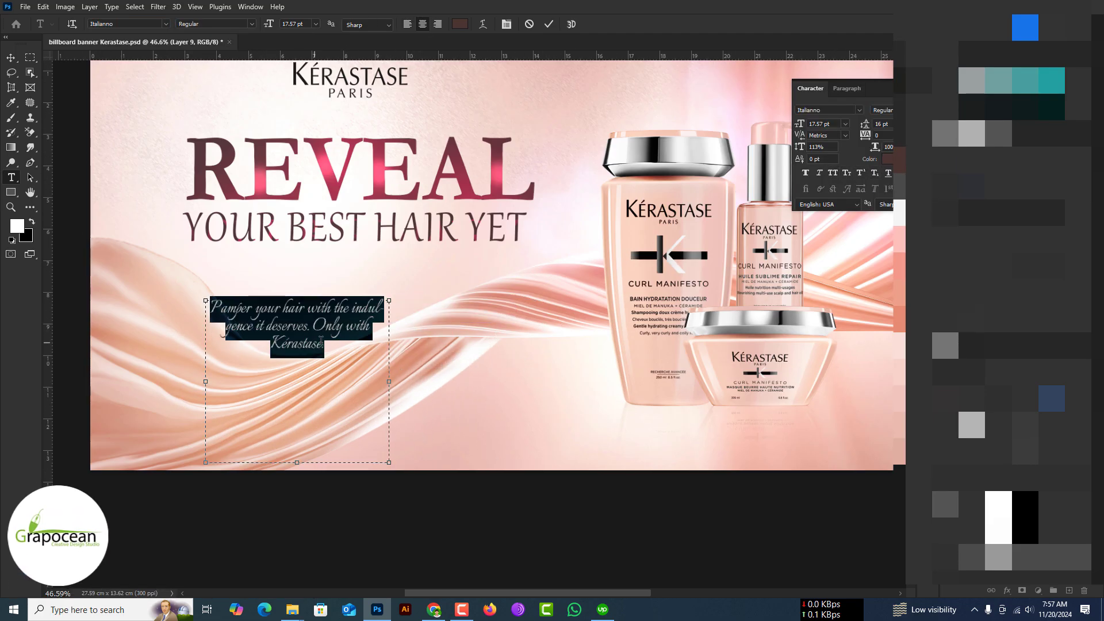
key(ctrl+Return)
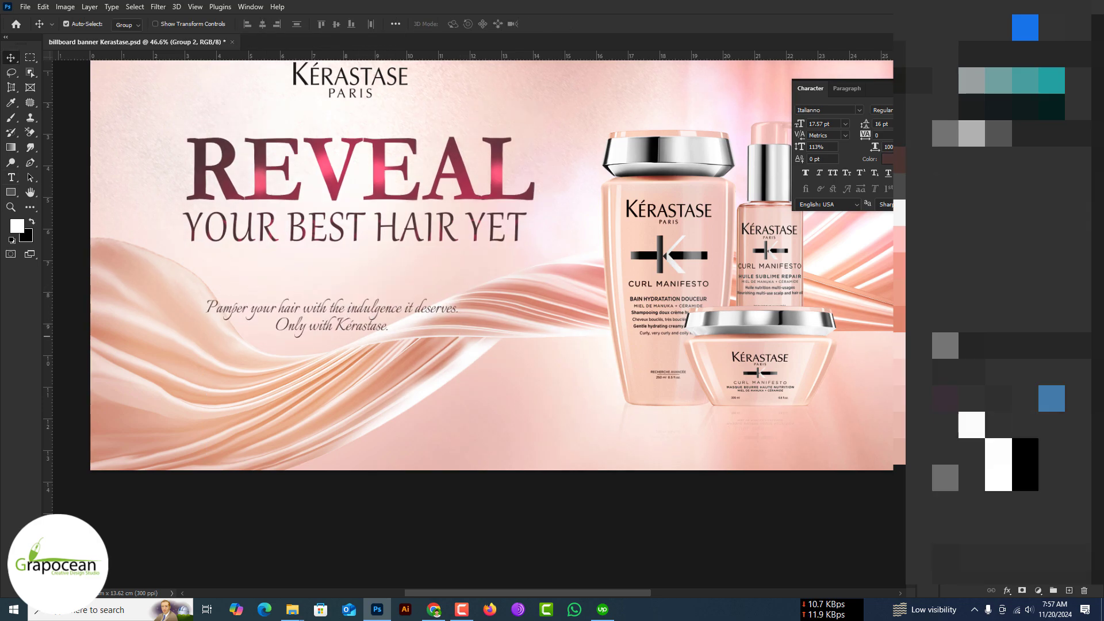
key(ctrl+t)
drag(339, 331, 369, 288)
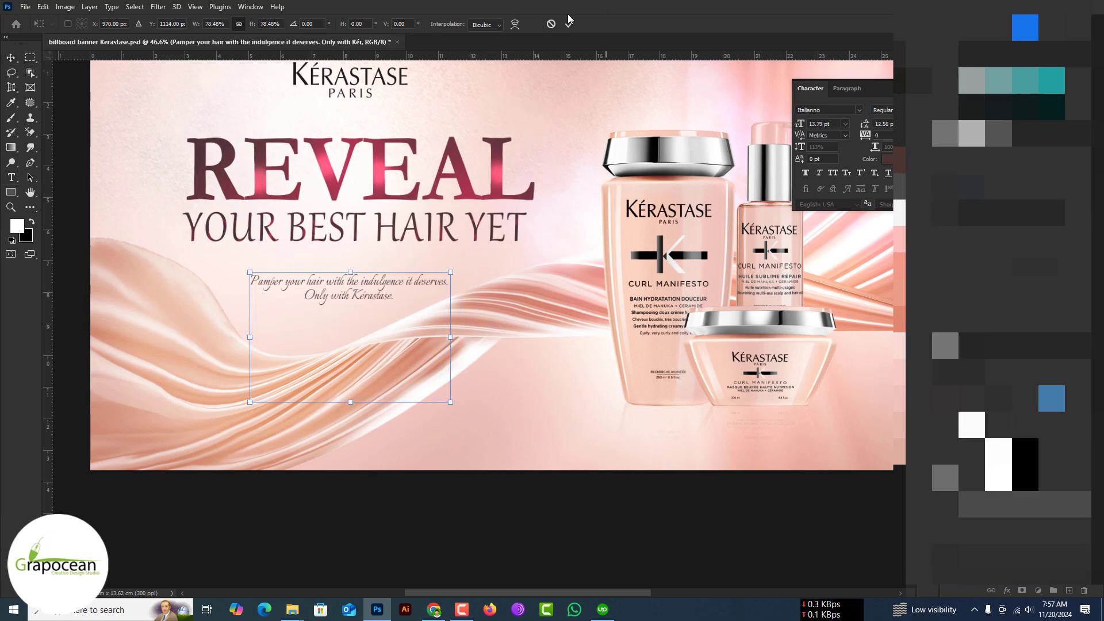
Make the tagline faux bold with Optical kerning, narrowing its box to wrap onto two lines.
click(568, 21)
key(t)
scroll(370, 322, up, 2)
key(ctrl+shift+b)
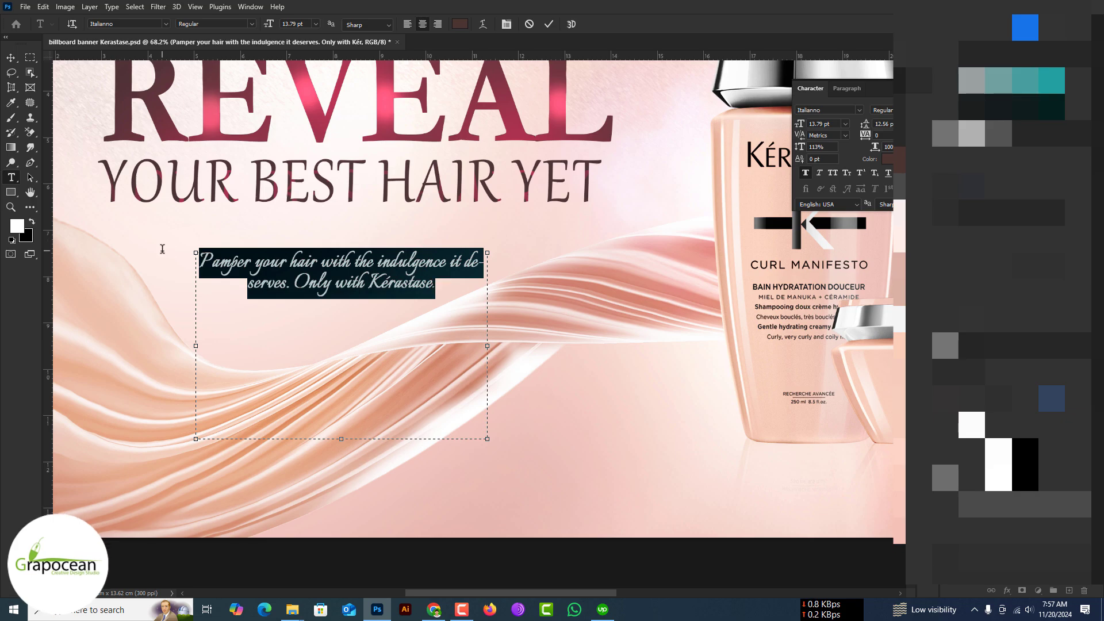
drag(340, 439, 340, 317)
scroll(402, 402, up, 1)
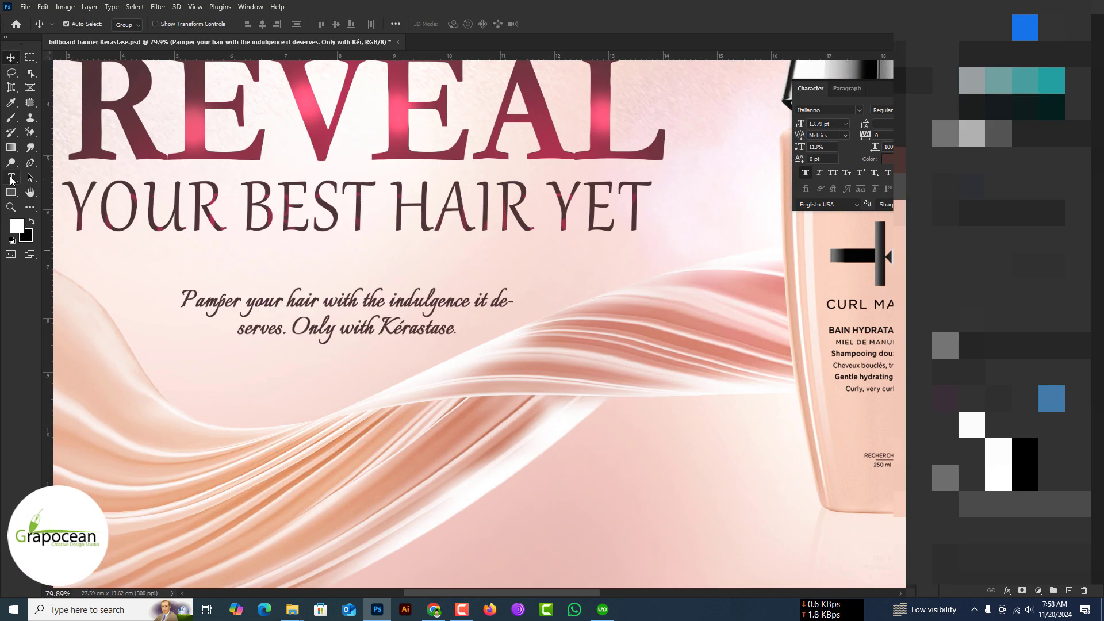
key(ctrl+a)
click(839, 157)
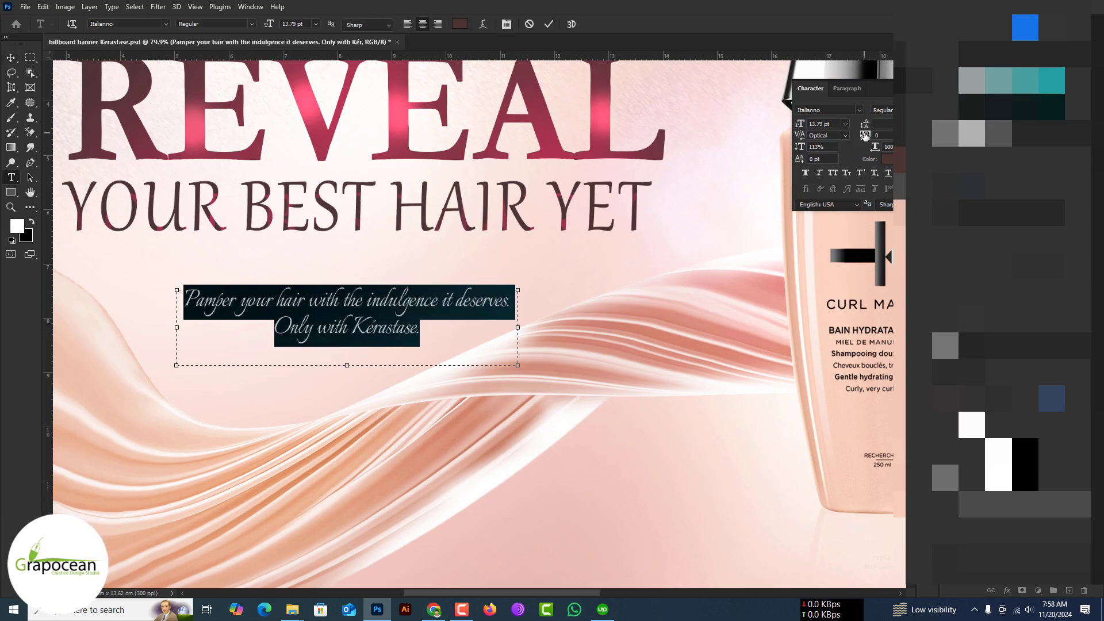
drag(534, 333, 455, 334)
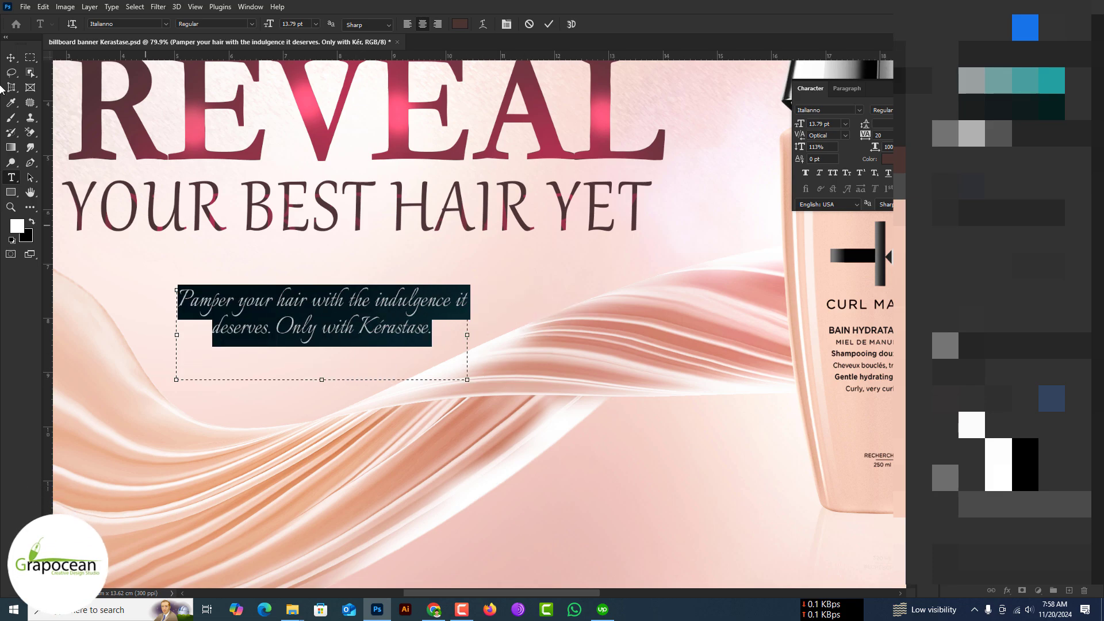
key(ctrl+Return)
key(ctrl+t)
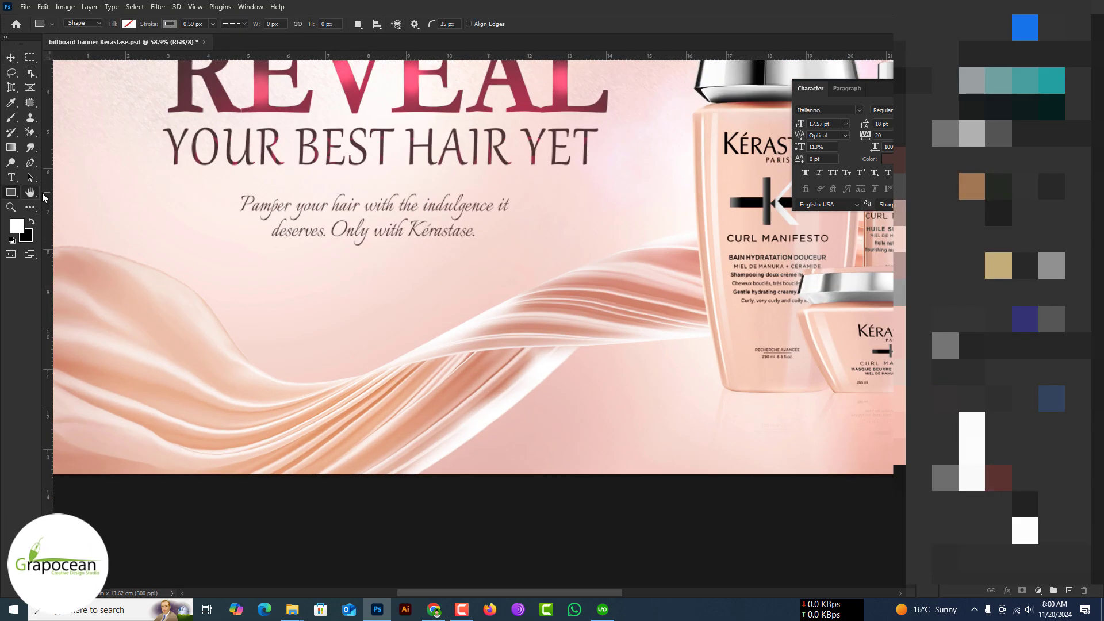
Draw the button rectangle with a pink-red gradient fill and make the Visit us today text white.
drag(306, 265, 442, 291)
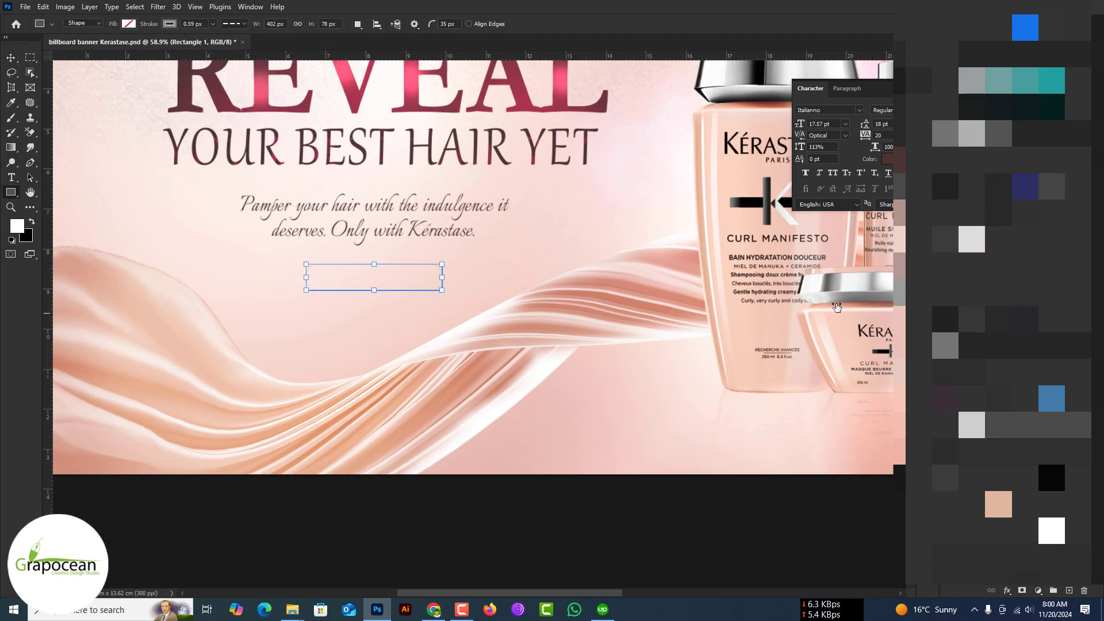
key(v)
click(129, 24)
click(81, 46)
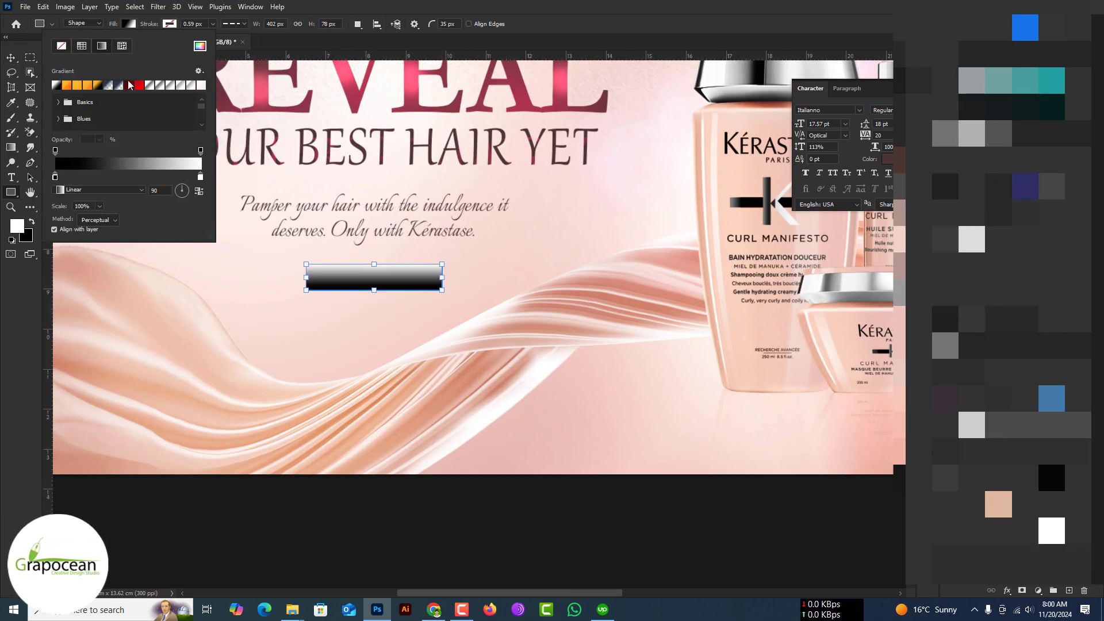
click(56, 85)
double_click(200, 176)
click(347, 171)
key(Return)
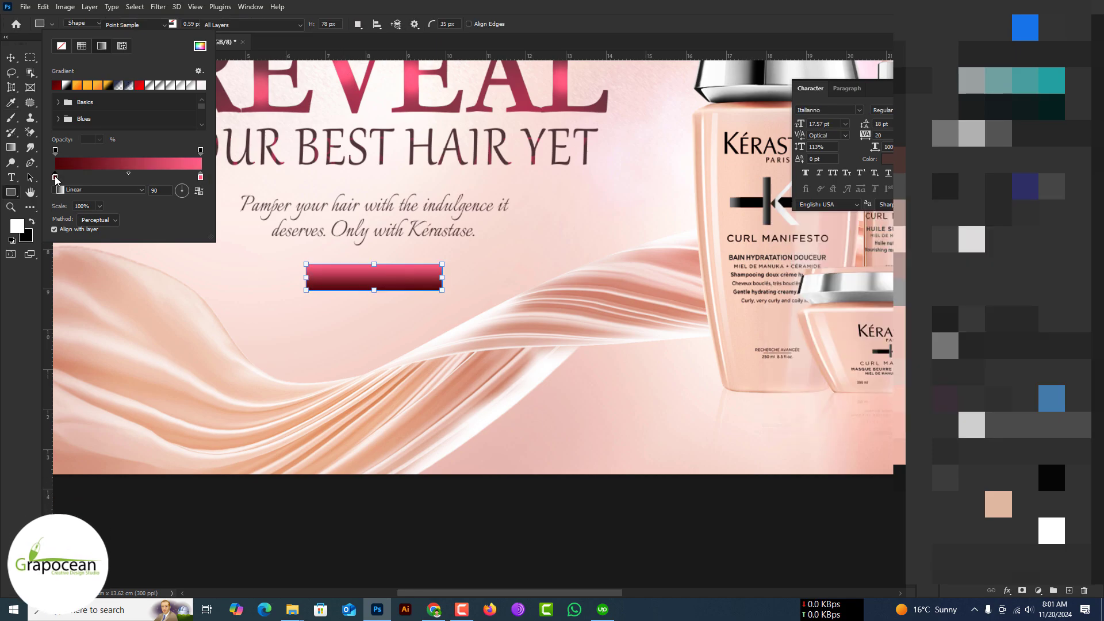
double_click(55, 177)
key(Return)
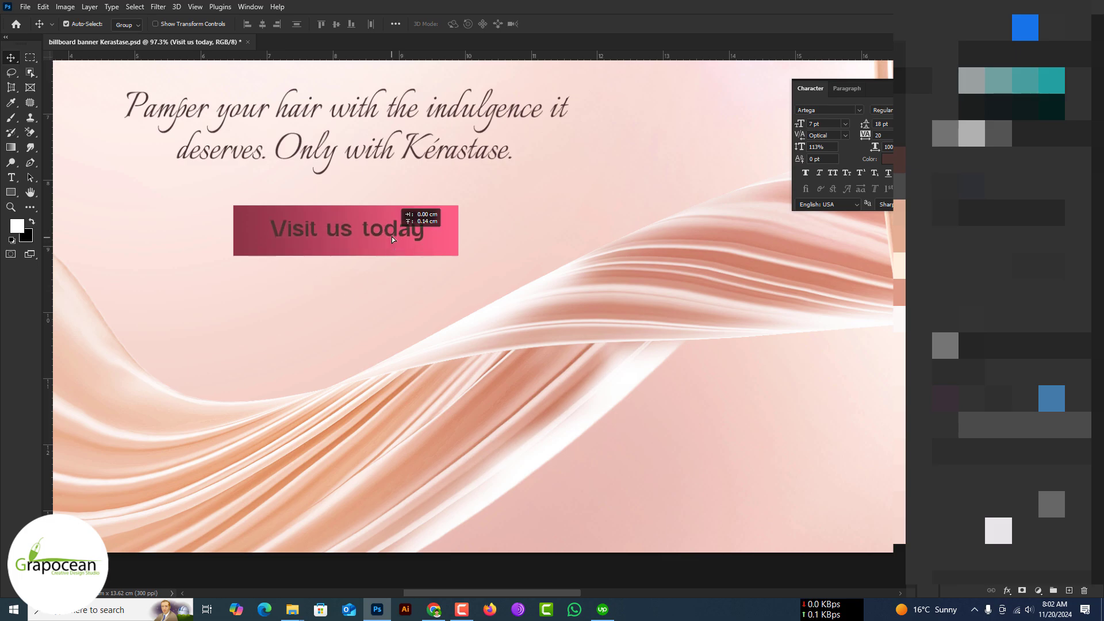
key(ctrl+a)
click(460, 23)
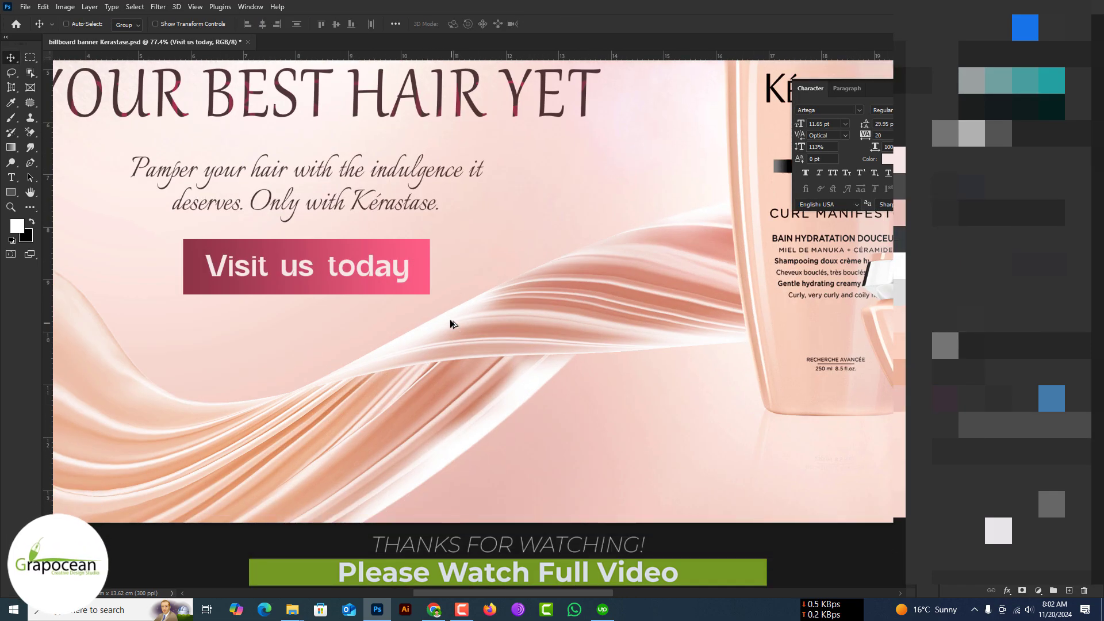
Draw a white-filled square beside the button and resize it to about 1 cm.
key(u)
drag(425, 191, 517, 281)
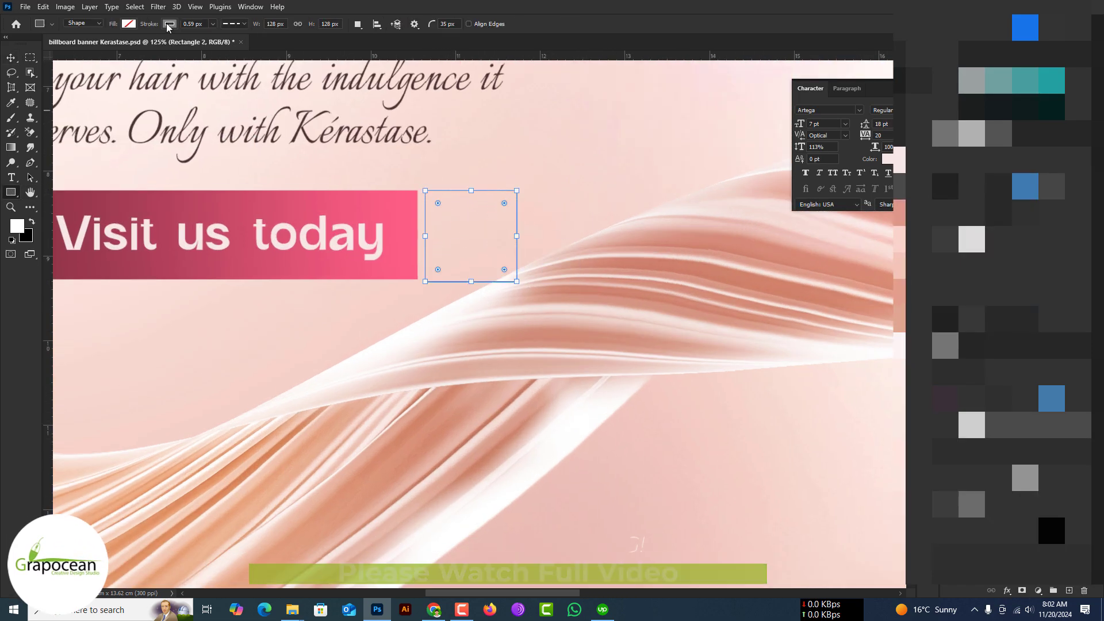
click(129, 24)
click(117, 85)
key(ctrl+plus)
key(ctrl+t)
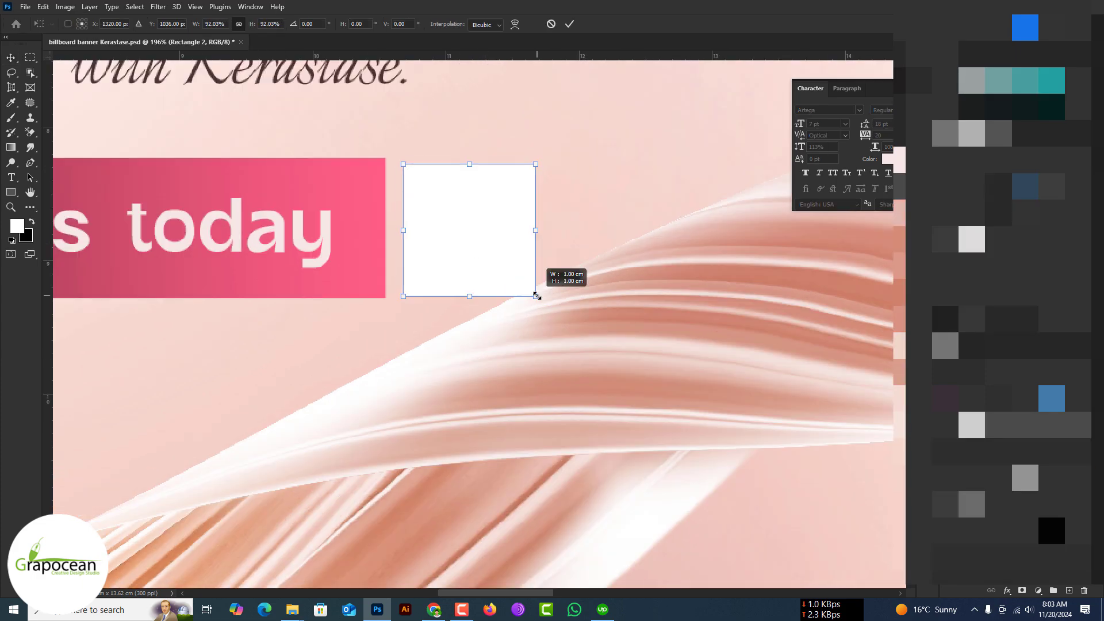
drag(535, 293, 333, 301)
key(Return)
key(ctrl+minus)
key(v)
scroll(334, 300, up, 2)
Open images.png and drag the black arrow into the banner document.
click(25, 6)
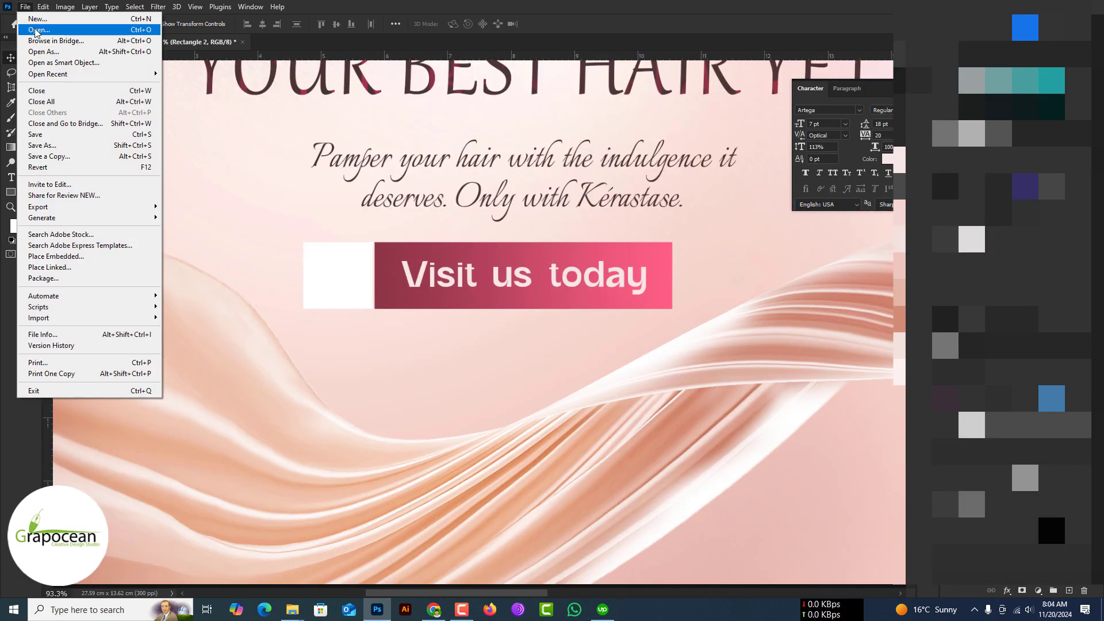
click(35, 30)
double_click(345, 299)
drag(816, 393, 549, 344)
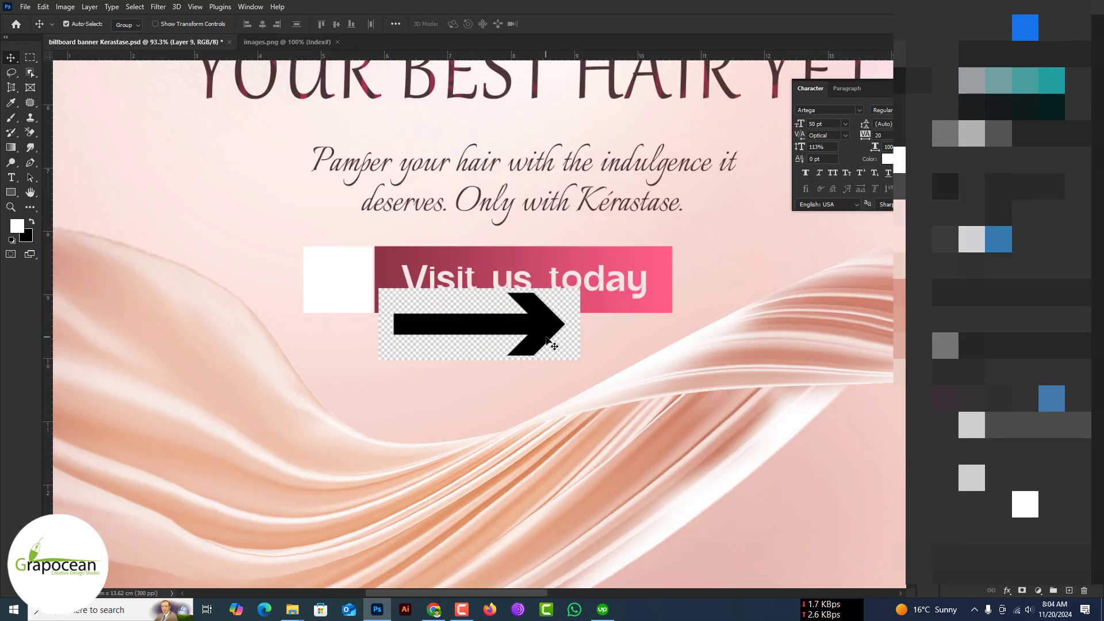
Mask out the arrow's background using Select and Mask.
key(ctrl+alt+r)
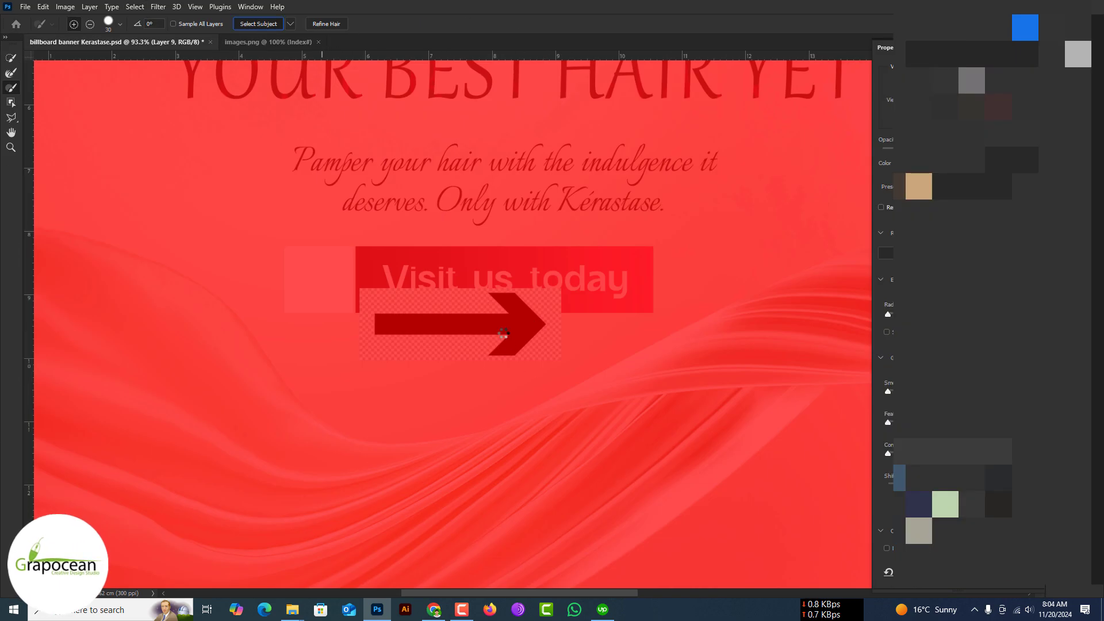
scroll(403, 327, up, 3)
scroll(403, 327, up, 2)
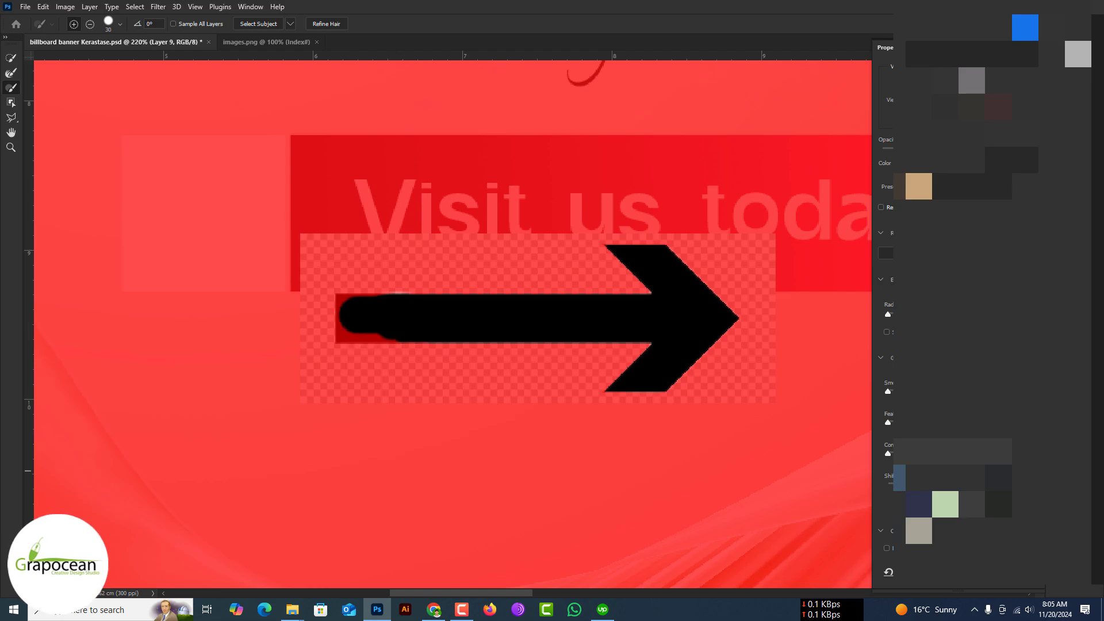
key(Escape)
click(135, 6)
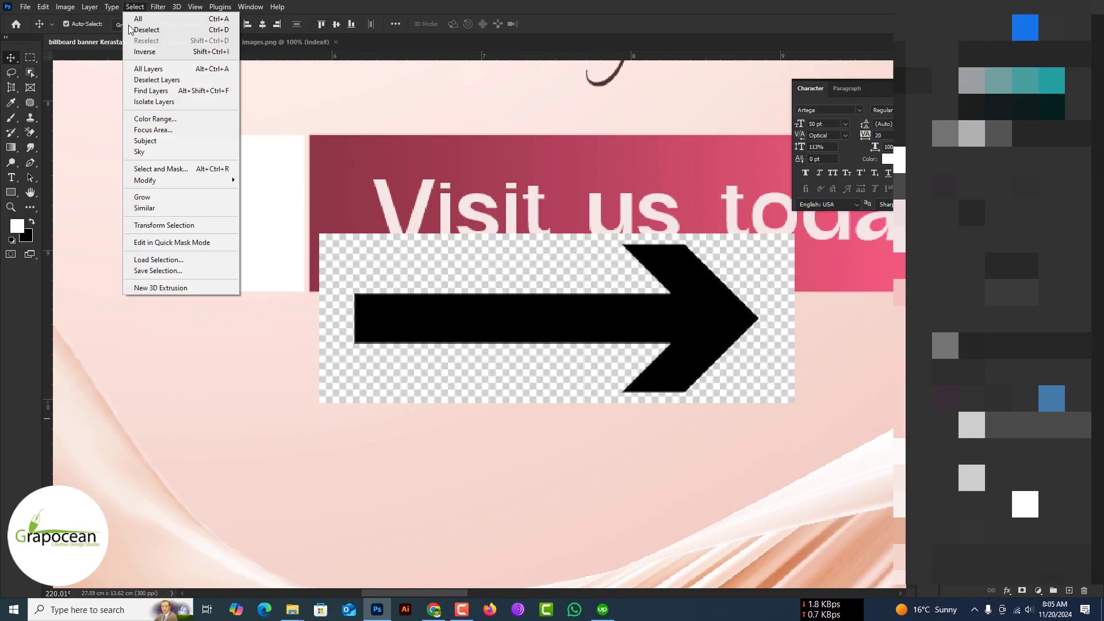
click(161, 168)
key(Return)
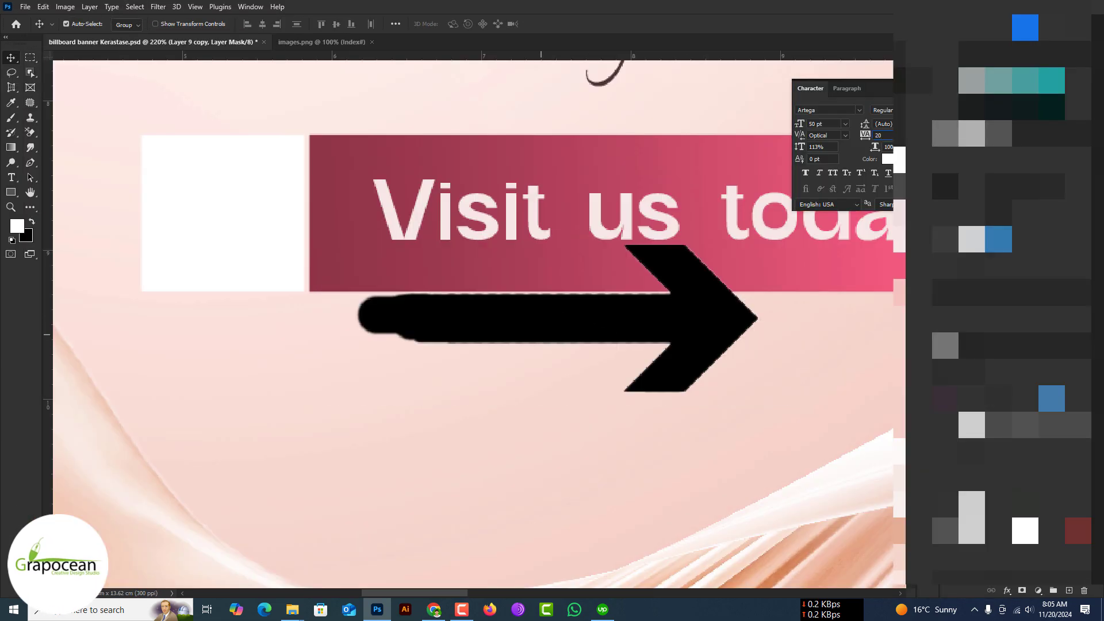
right_click(943, 163)
click(1013, 292)
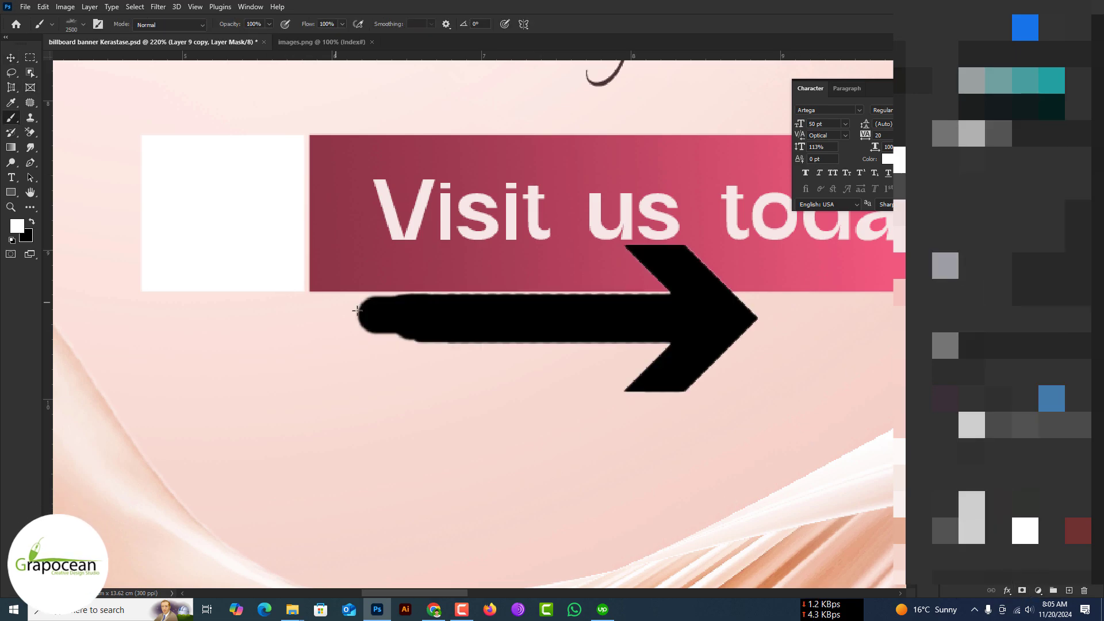
Pick a hard round brush and shrink the arrow to fit inside the white box.
click(84, 24)
double_click(54, 123)
drag(392, 284, 271, 252)
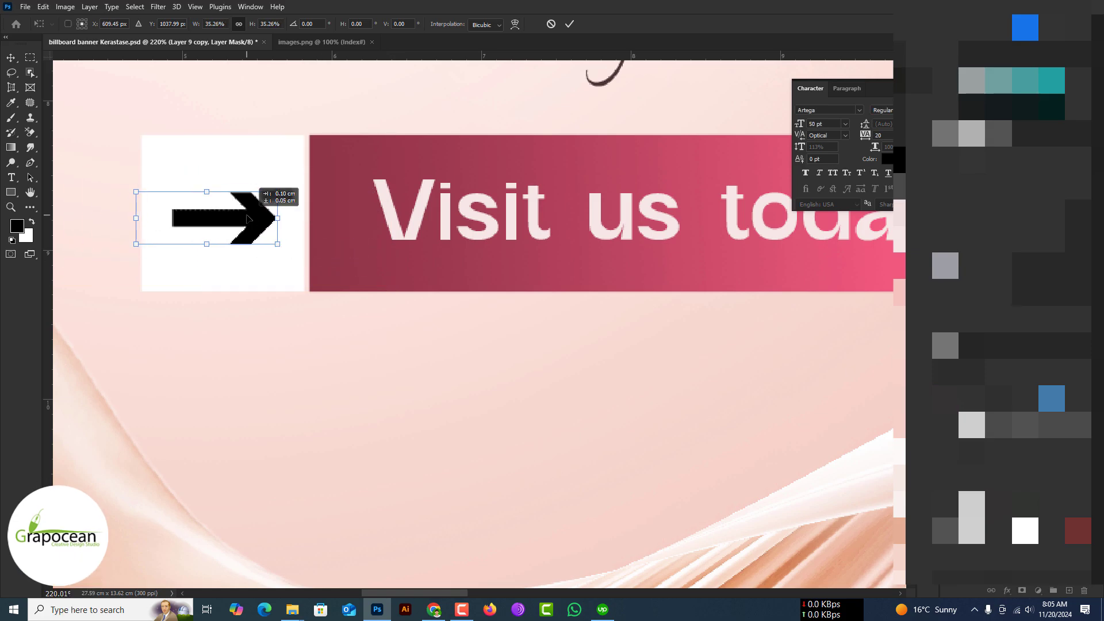
key(Return)
scroll(557, 338, down, 10)
scroll(557, 338, up, 5)
key(t)
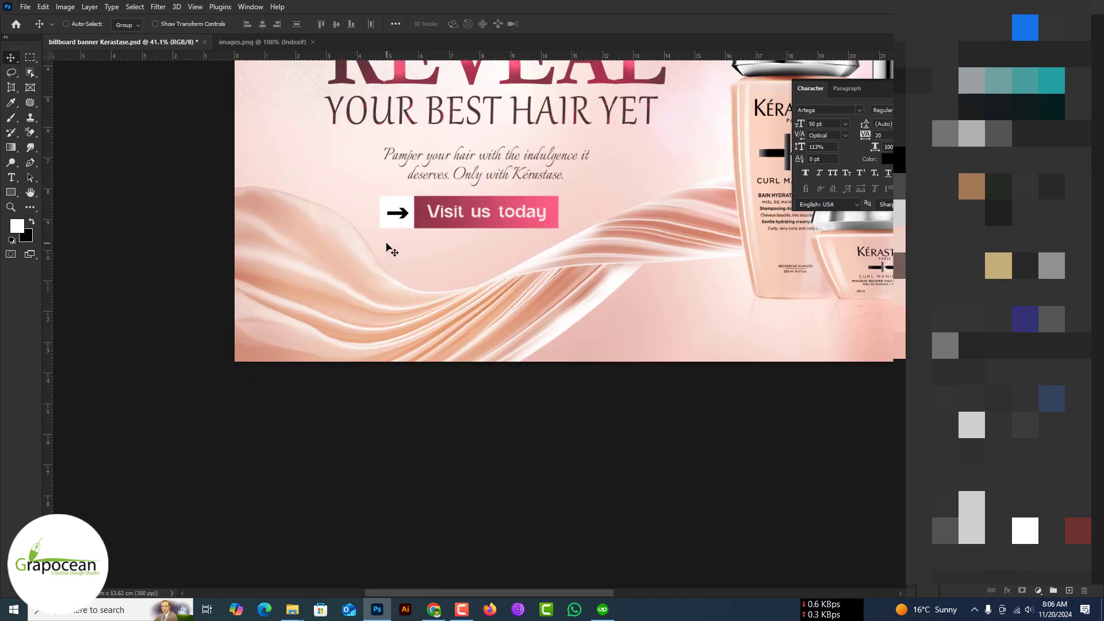
click(435, 253)
text(www.grapocean.com)
key(ctrl+a)
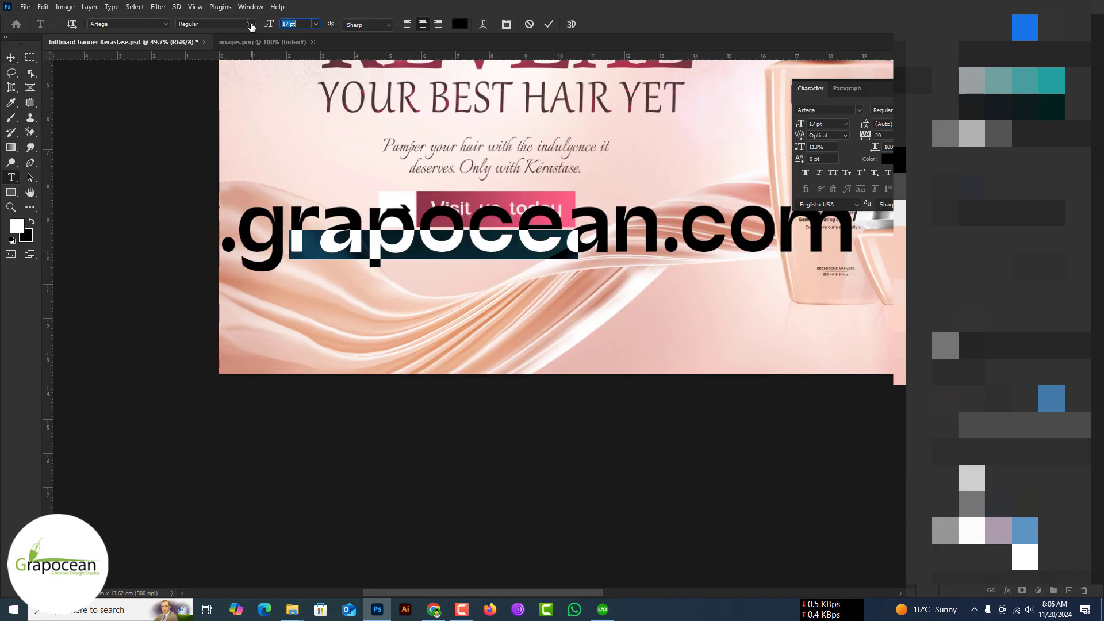
key(ctrl+Return)
key(v)
scroll(495, 242, up, 5)
drag(528, 216, 530, 224)
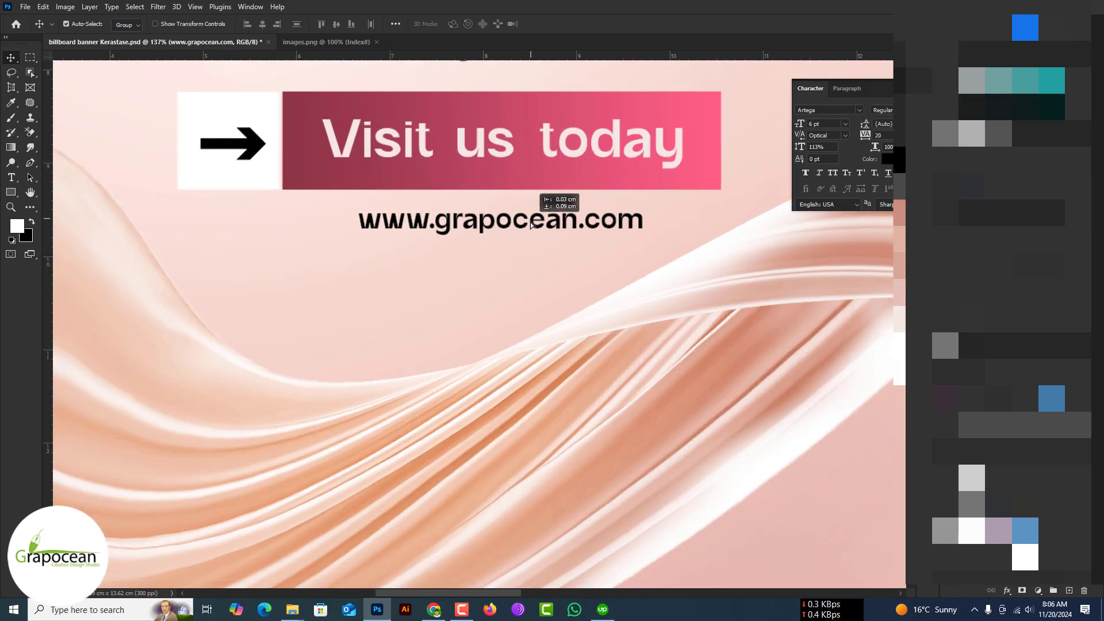
Set the website text to 9 pt and commit it.
click(642, 214)
key(ctrl+a)
drag(269, 24, 274, 25)
key(ctrl+Return)
scroll(576, 239, down, 5)
scroll(653, 228, up, 4)
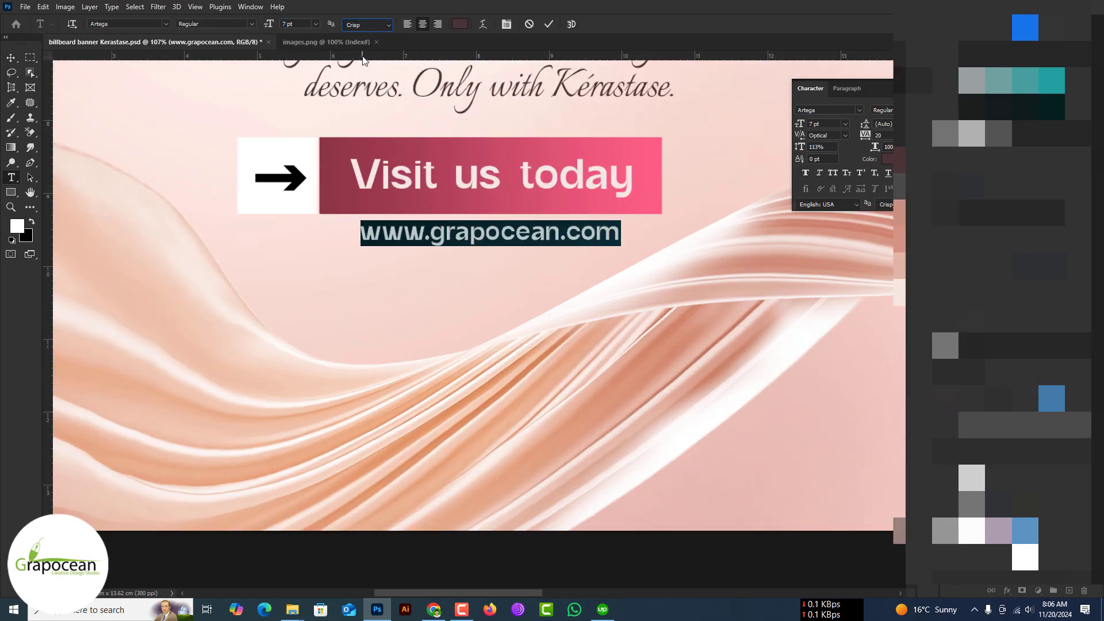
key(ctrl+Return)
key(v)
scroll(382, 252, down, 5)
scroll(382, 252, up, 2)
scroll(382, 252, down, 1)
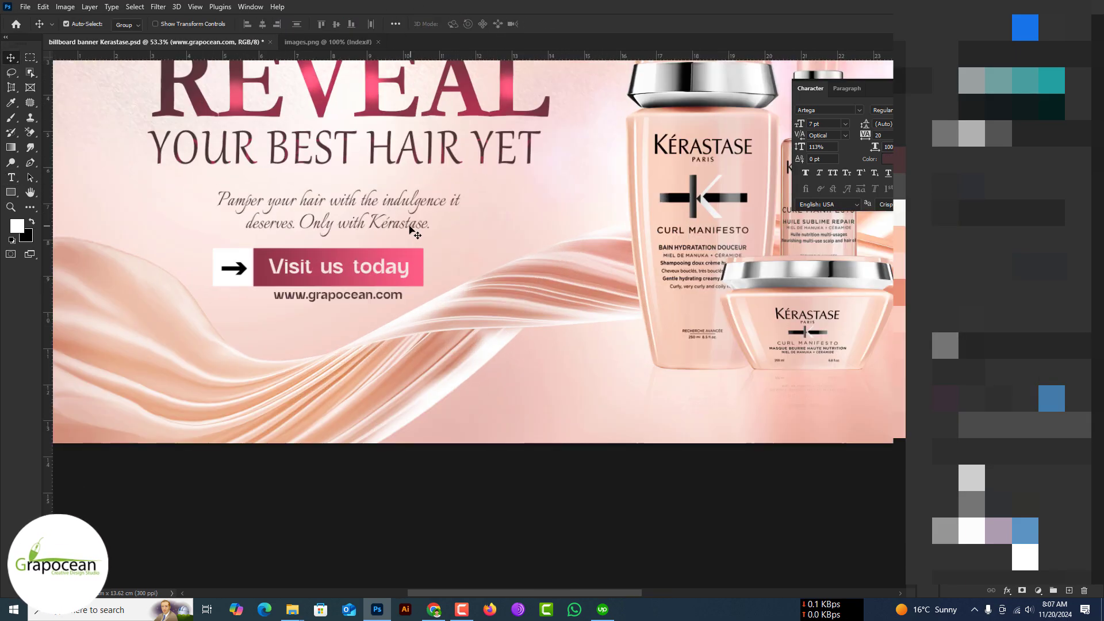
Try a new font and smaller size on the YOUR BEST HAIR YET headline.
double_click(535, 147)
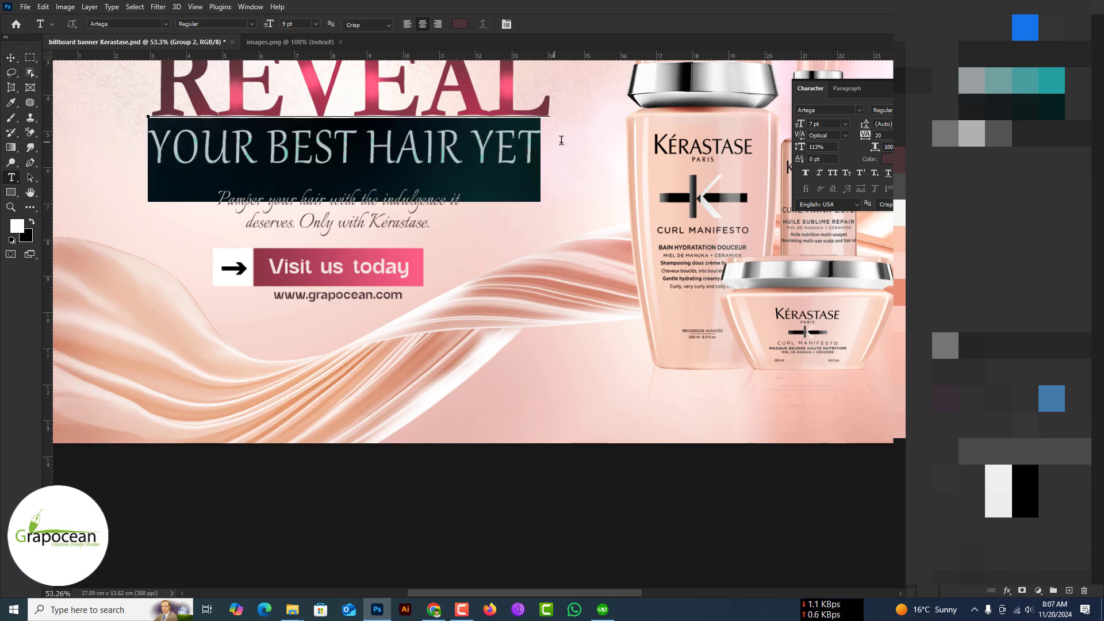
click(166, 24)
click(253, 60)
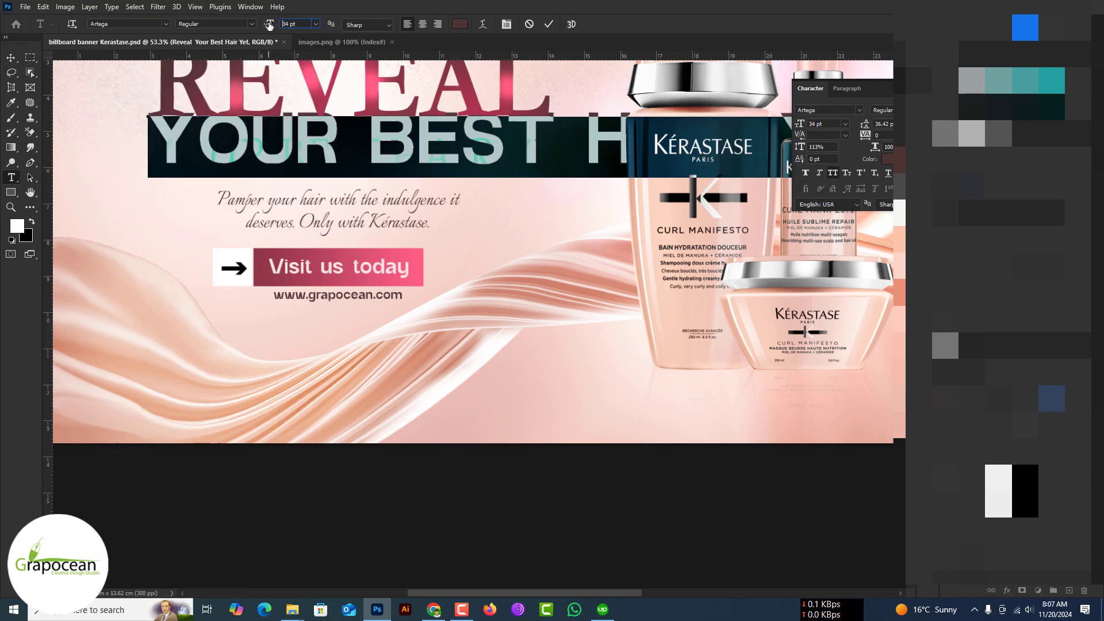
drag(269, 24, 253, 23)
click(167, 24)
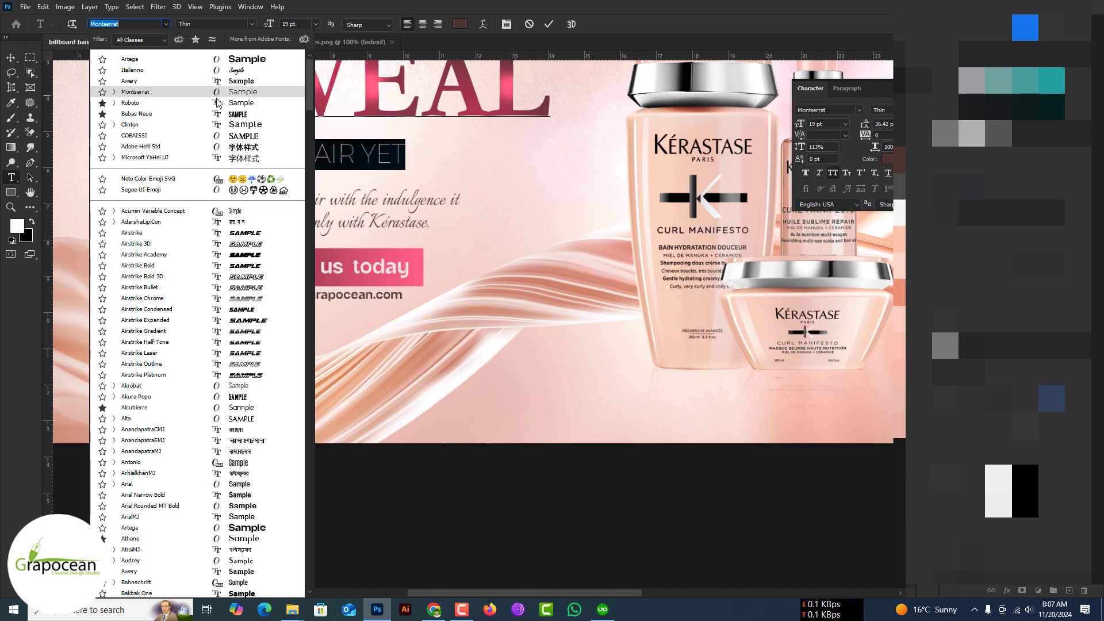
click(167, 23)
Select the Visit us today text layer.
click(334, 267)
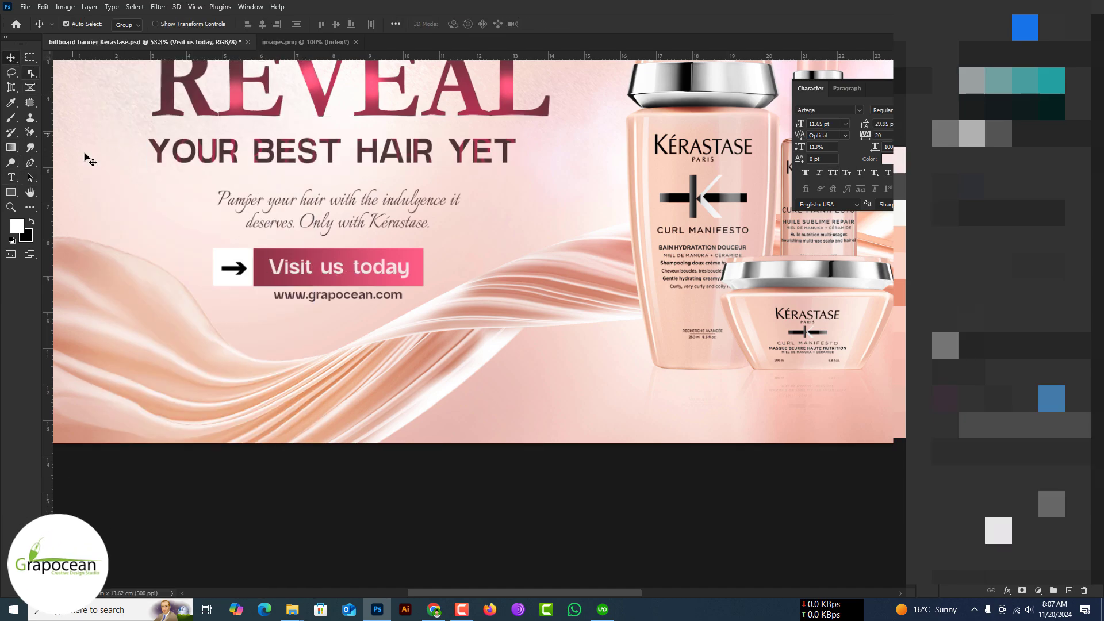
click(11, 58)
scroll(545, 252, down, 5)
Enlarge the website text and move the arrow box to the right of the button.
scroll(414, 221, up, 5)
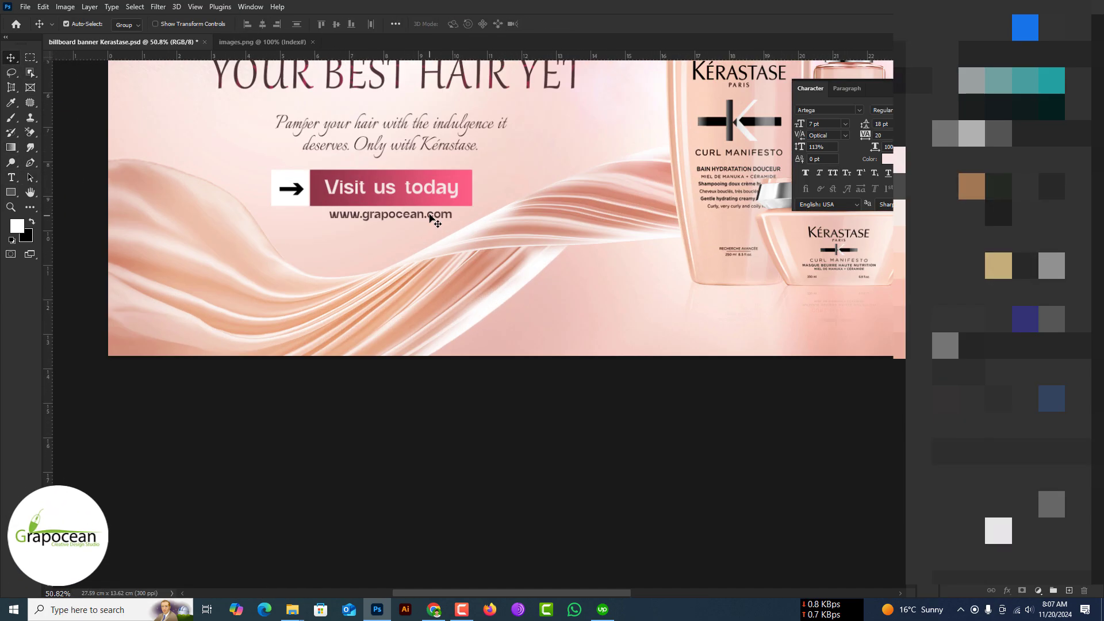
scroll(431, 219, up, 3)
click(379, 215)
key(ctrl+t)
key(Return)
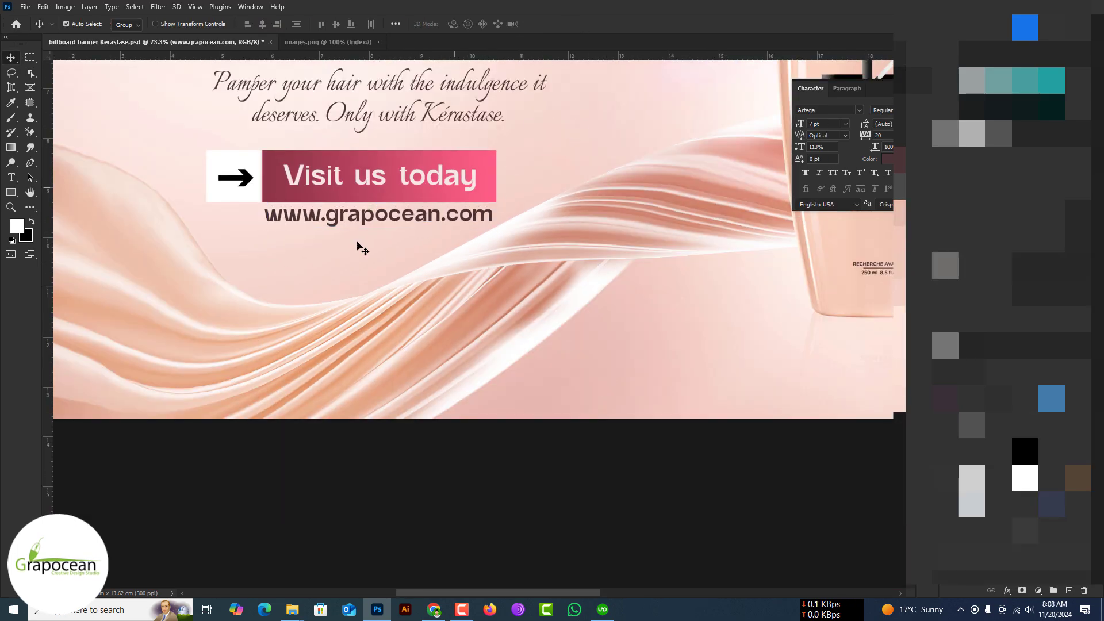
scroll(315, 251, down, 3)
scroll(315, 251, up, 3)
drag(267, 194, 550, 196)
Group the button, arrow and URL, then scale and move the group top-right.
scroll(407, 245, down, 1)
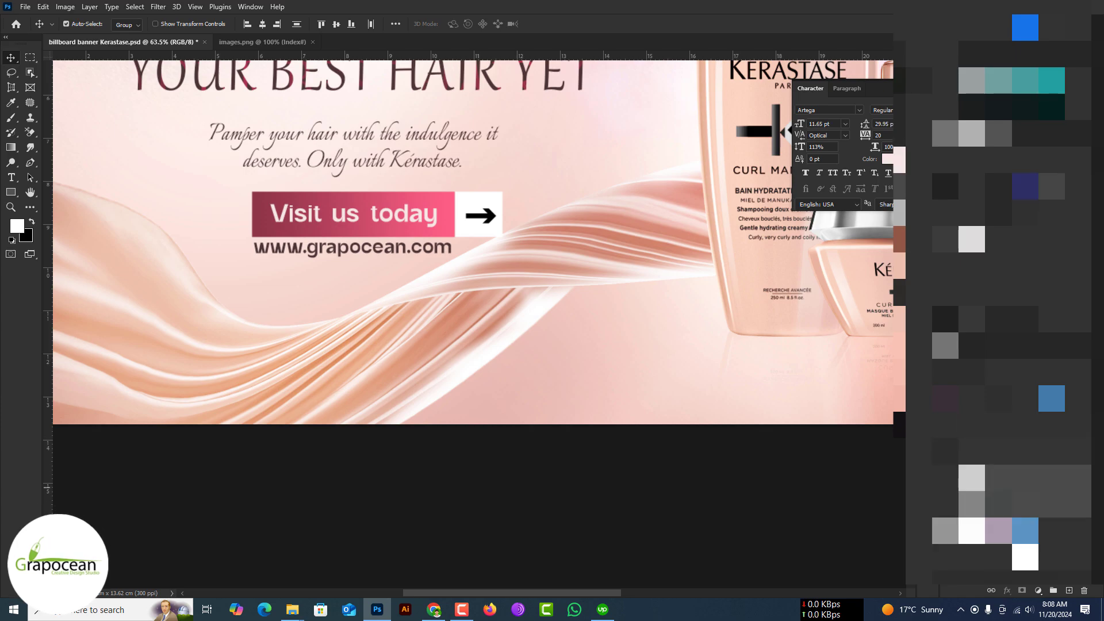
key(ctrl+g)
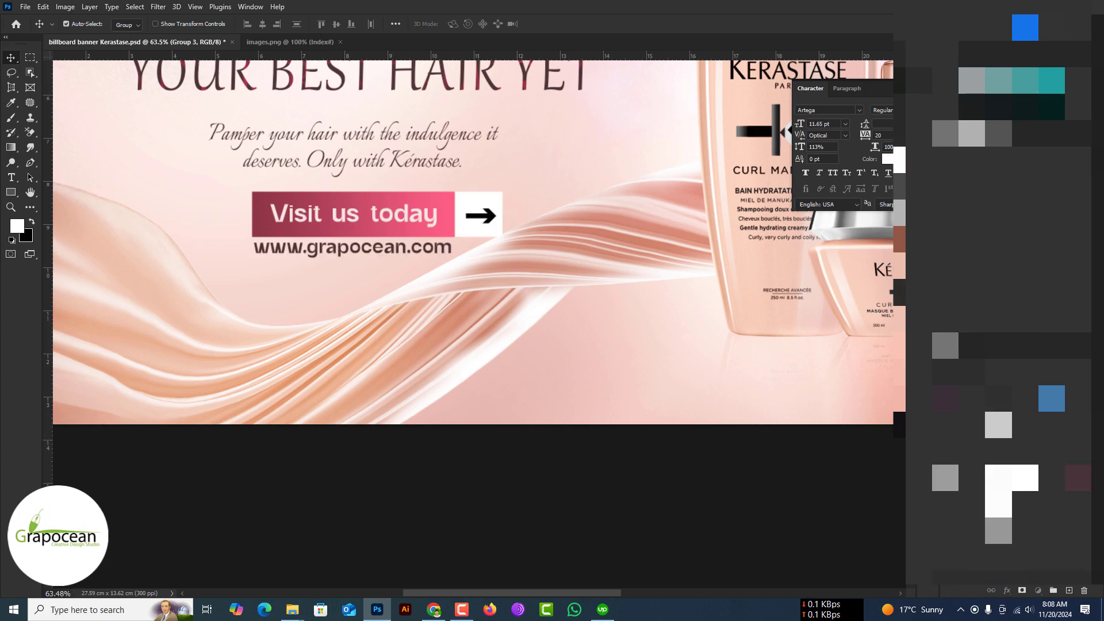
key(ctrl+t)
mouse_move(368, 238)
mouse_down()
mouse_move(324, 239)
mouse_move(669, 293)
mouse_move(652, 308)
mouse_move(696, 150)
mouse_up()
scroll(324, 238, down, 3)
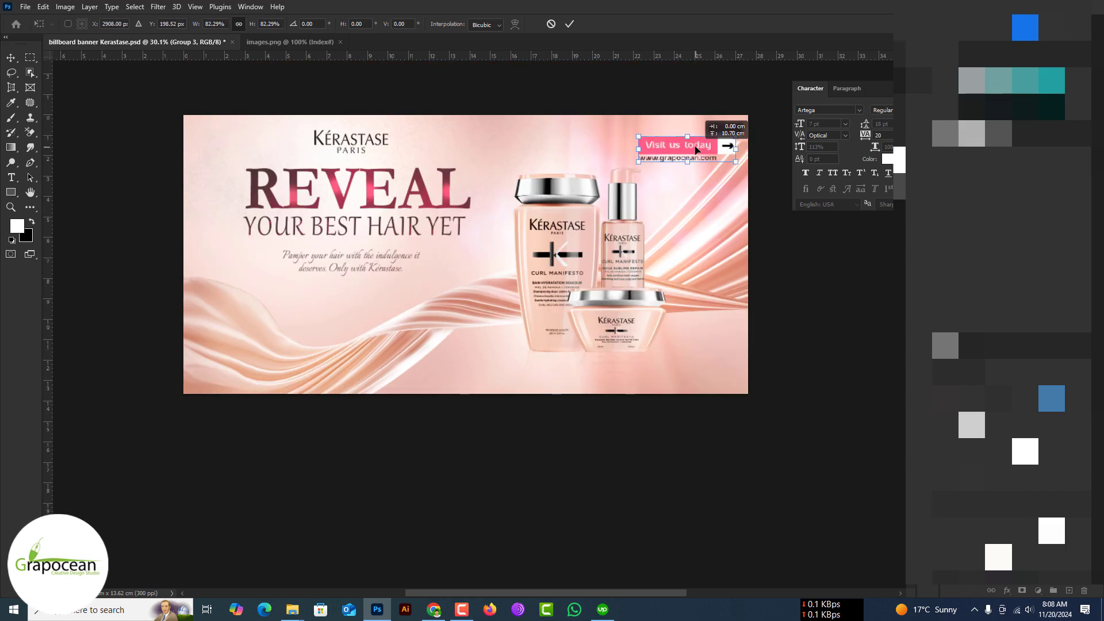
scroll(648, 320, down, 3)
scroll(399, 308, up, 2)
key(ctrl+t)
drag(586, 152, 593, 154)
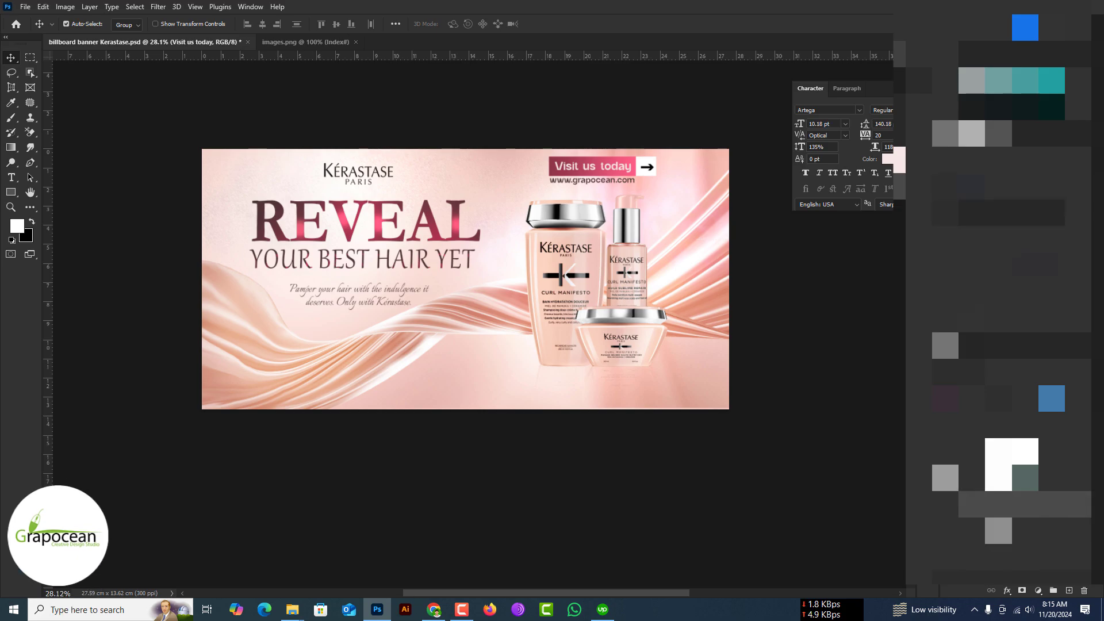
scroll(661, 234, down, 1)
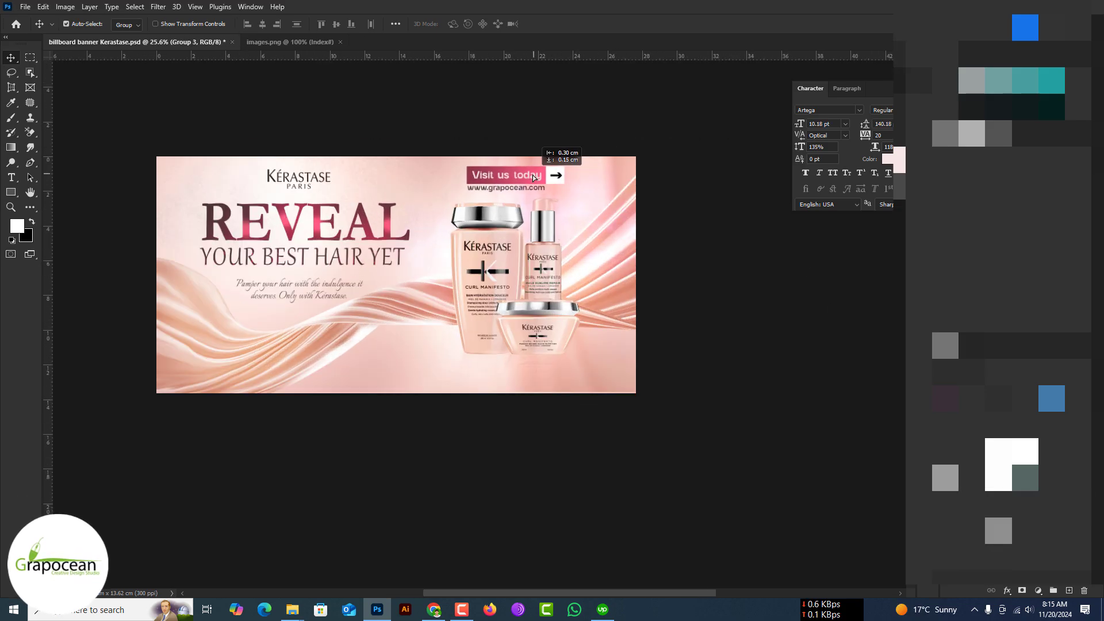
drag(533, 177, 567, 182)
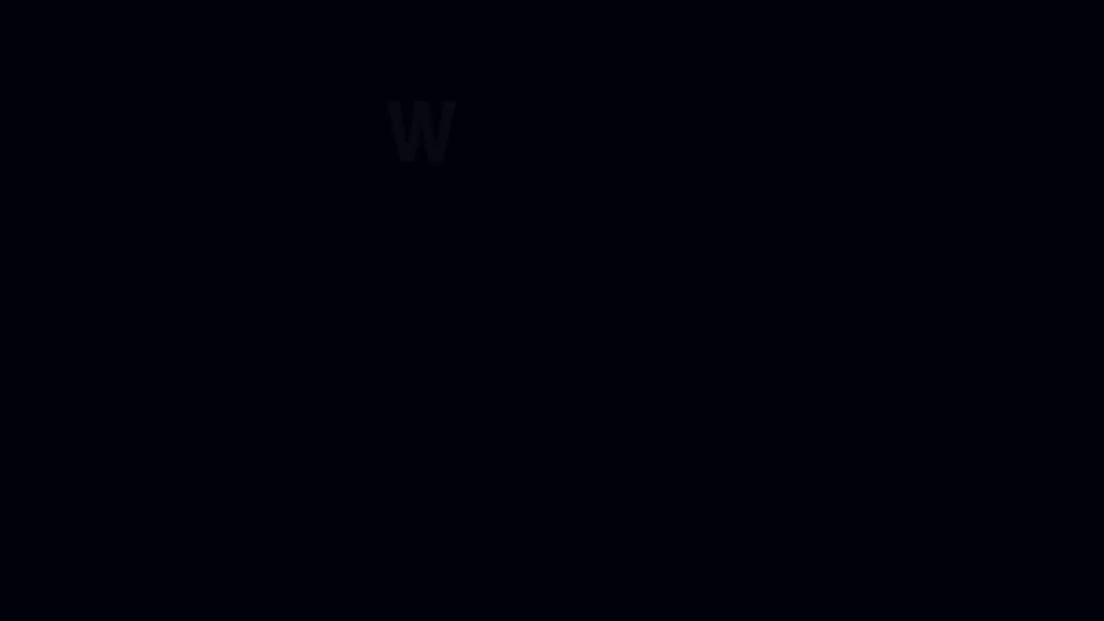